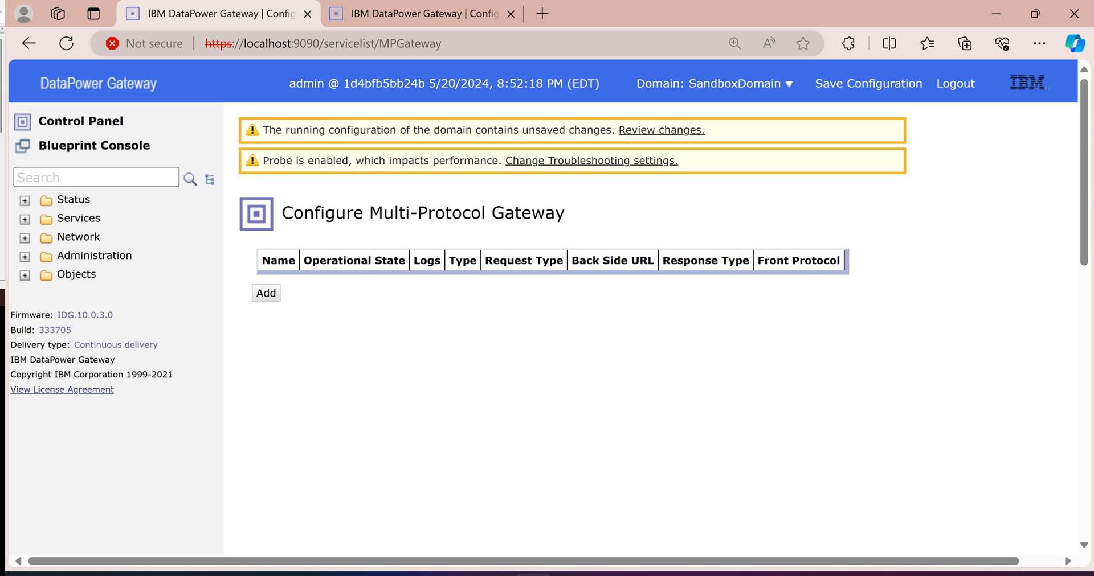
Add a new Multi-Protocol Gateway and look over its general configuration form
click(265, 292)
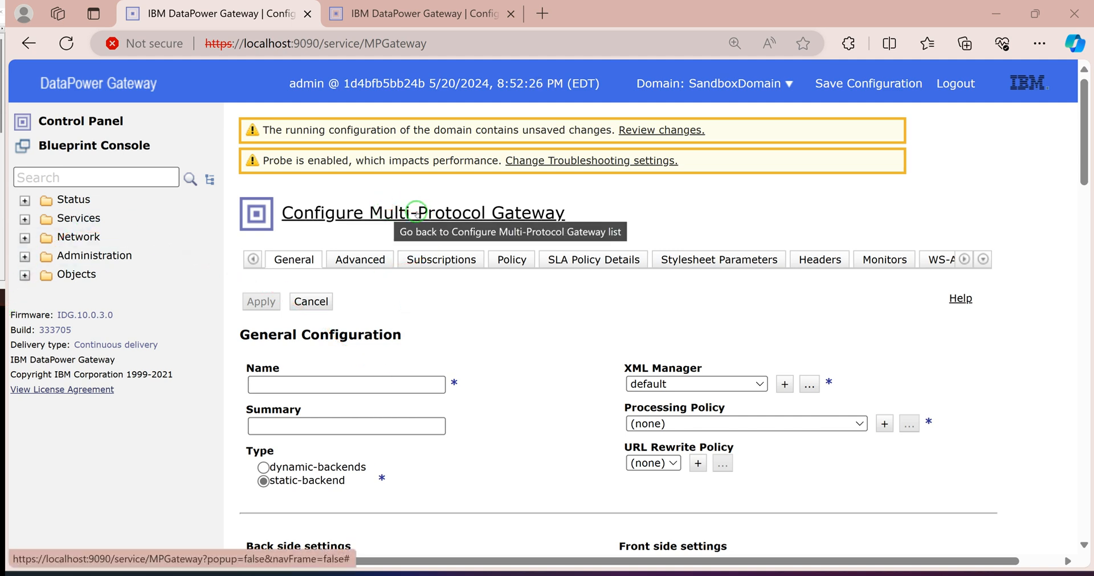
click(362, 212)
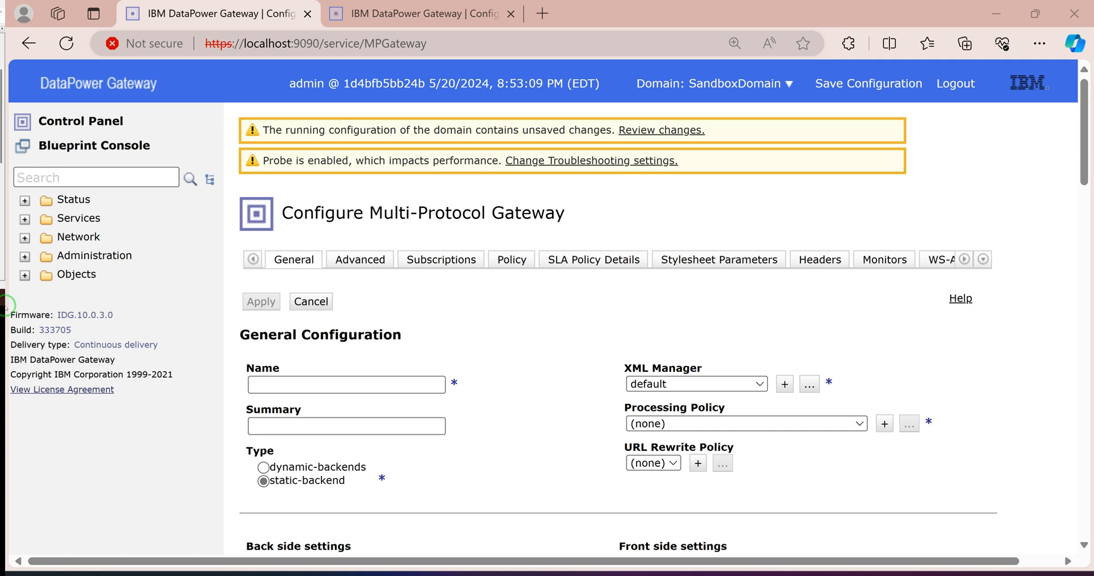
scroll(275, 433, down, 1)
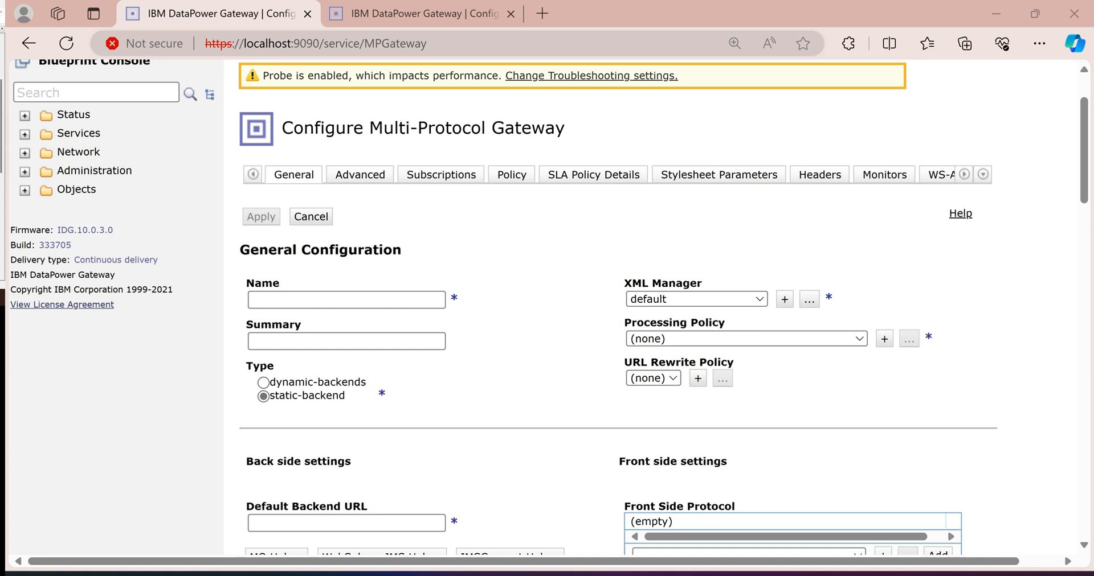
scroll(281, 391, down, 1)
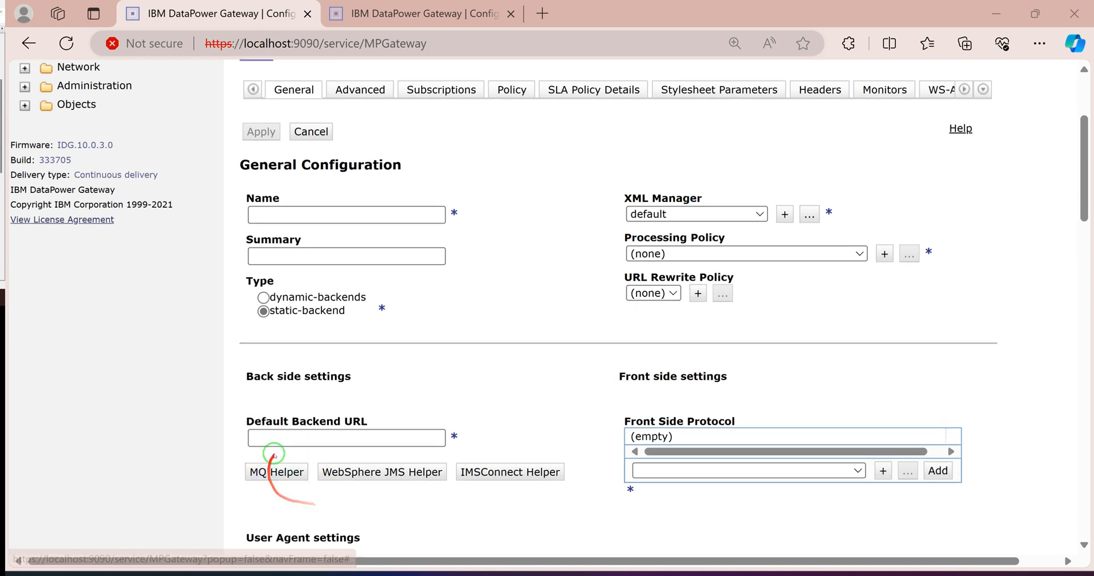
click(308, 445)
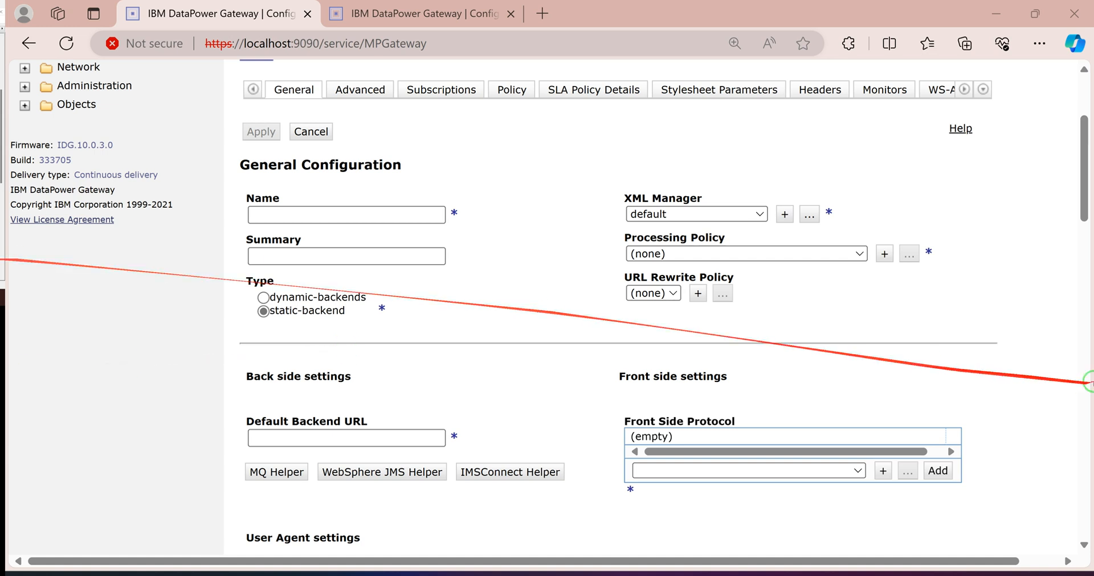
drag(408, 164, 224, 167)
scroll(430, 217, up, 1)
click(431, 217)
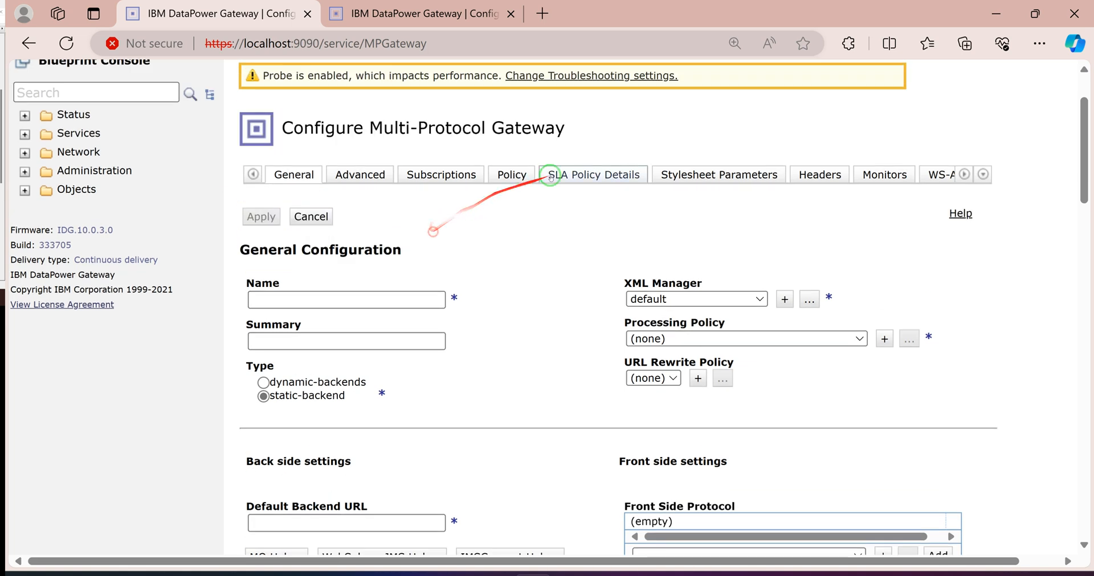
Name the gateway ConfigureMulti-ProtocolGateway1 and enter "Configure Multi-Protocol Gateway" as its summary, reusing the page heading text
drag(573, 129, 272, 127)
key(ctrl+c)
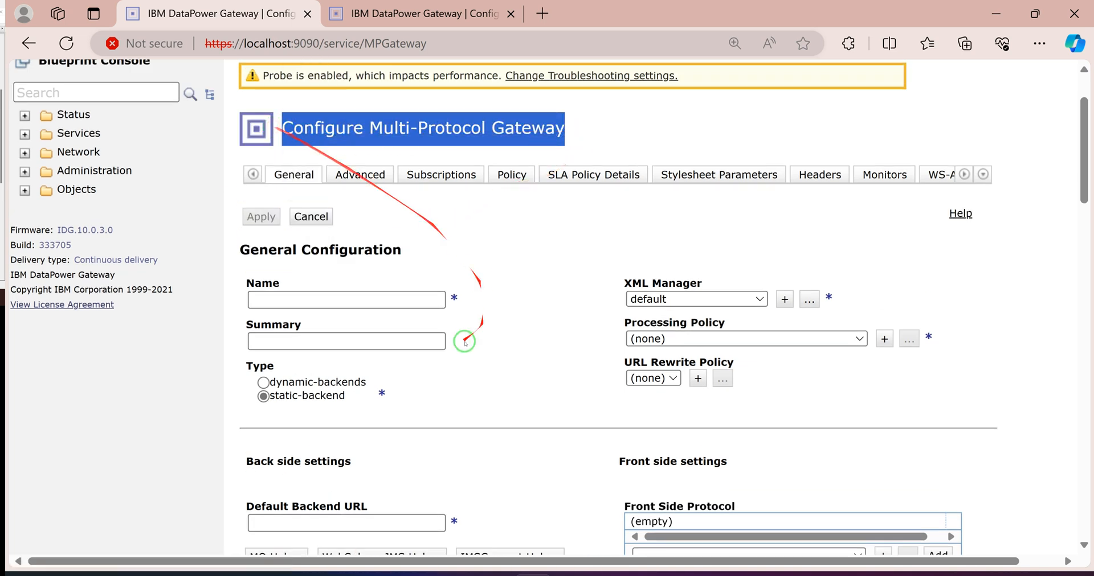
click(299, 299)
key(ctrl+v)
click(306, 300)
key(BackSpace)
click(376, 300)
key(BackSpace)
text(1)
click(294, 340)
key(ctrl+v)
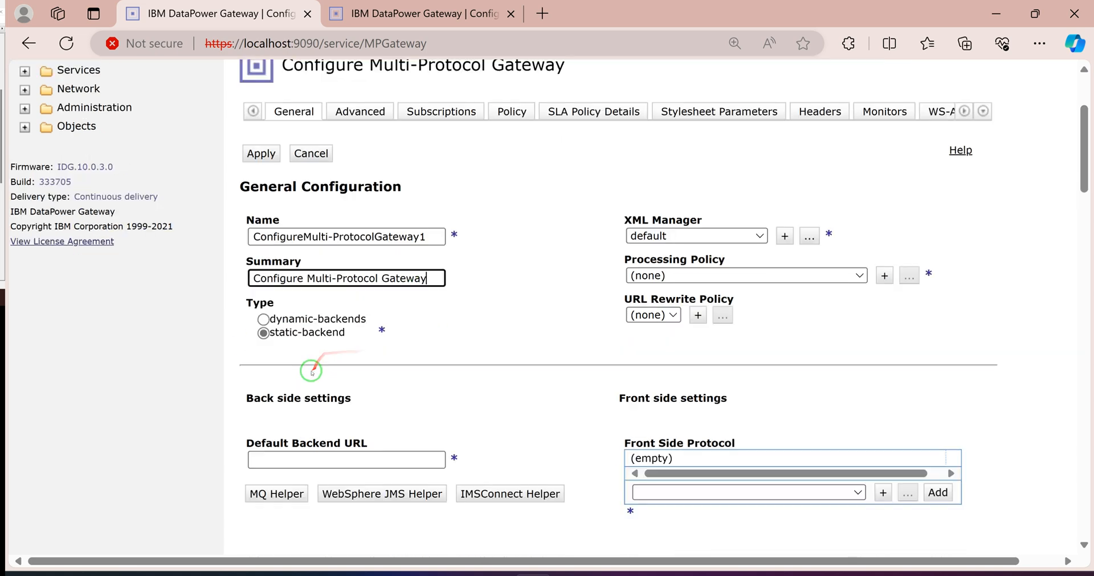
scroll(296, 408, down, 1)
drag(246, 376, 399, 405)
click(360, 181)
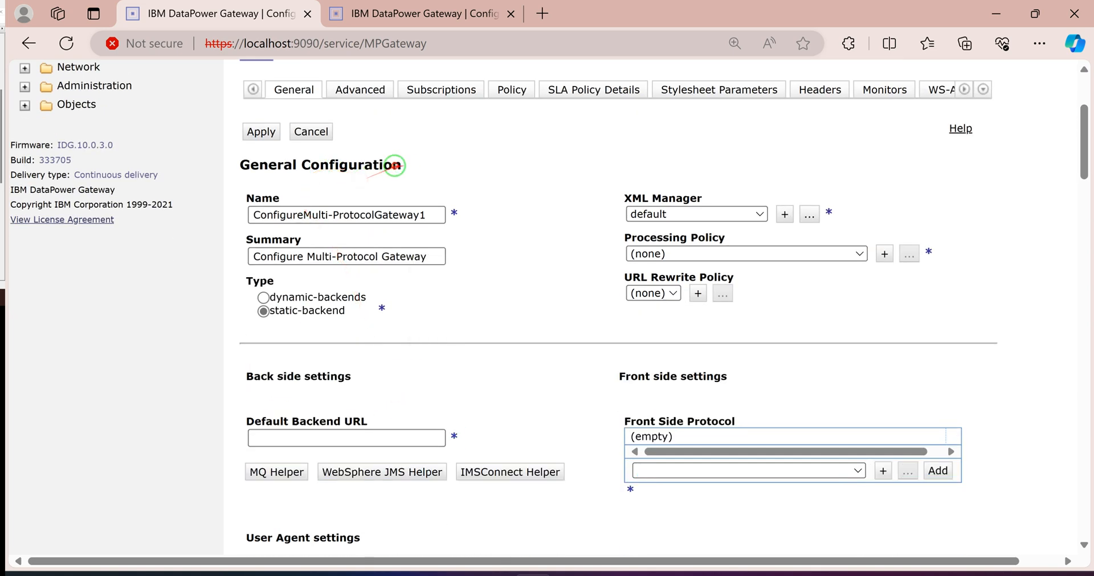
drag(401, 164, 242, 165)
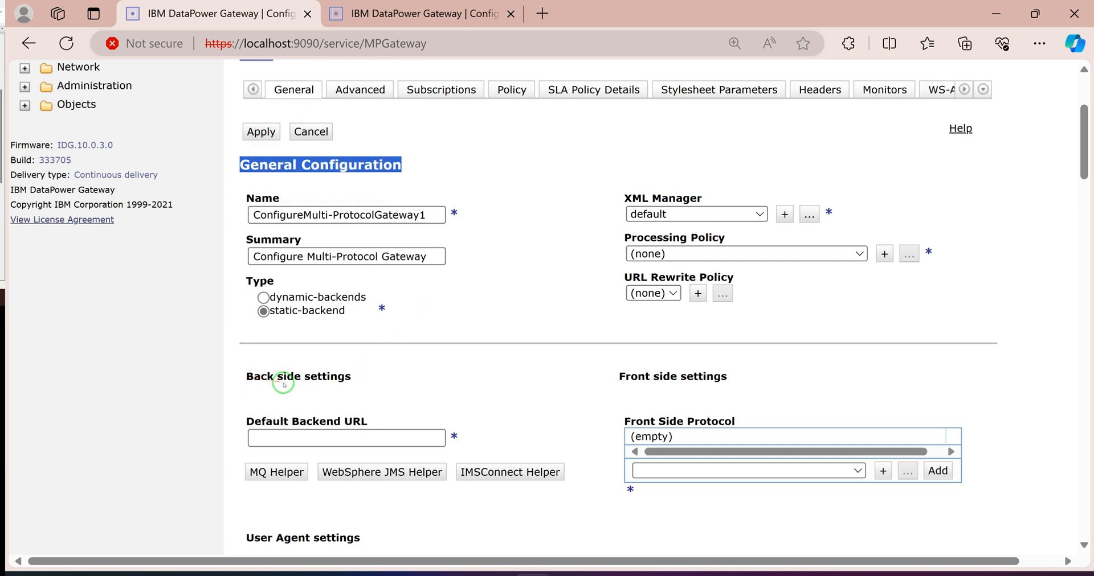
scroll(330, 382, down, 1)
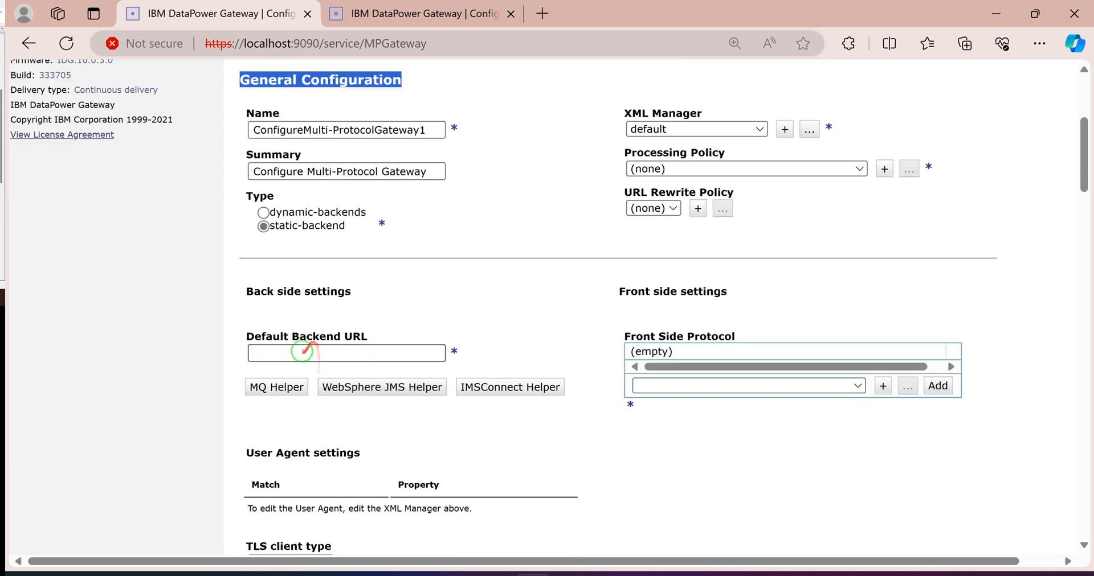
Look up the IP address behind the local address alias and the port number of ServiceOne-XML_Firewall
click(431, 11)
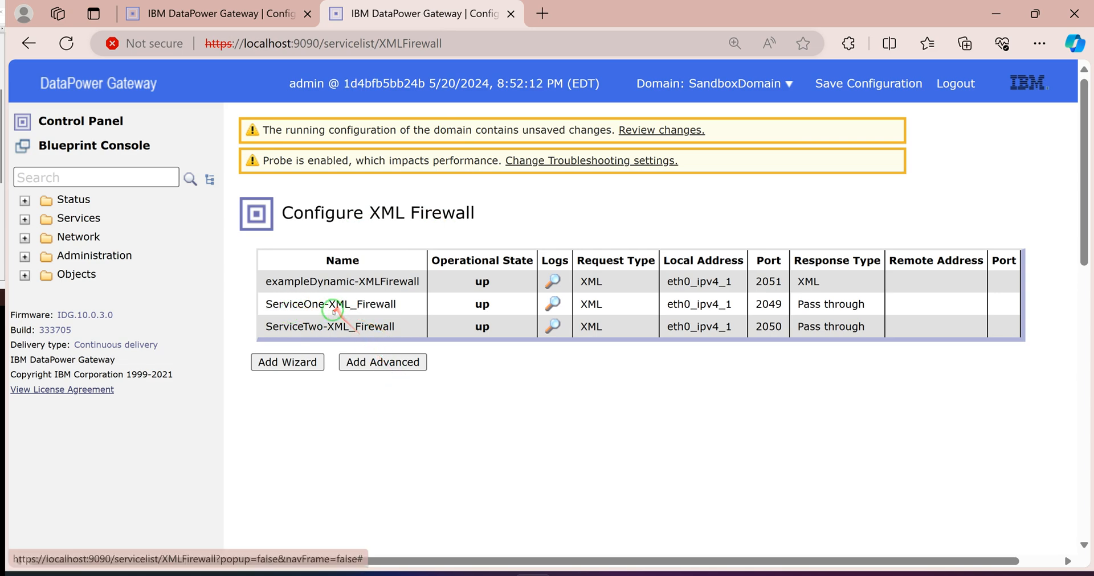
click(353, 306)
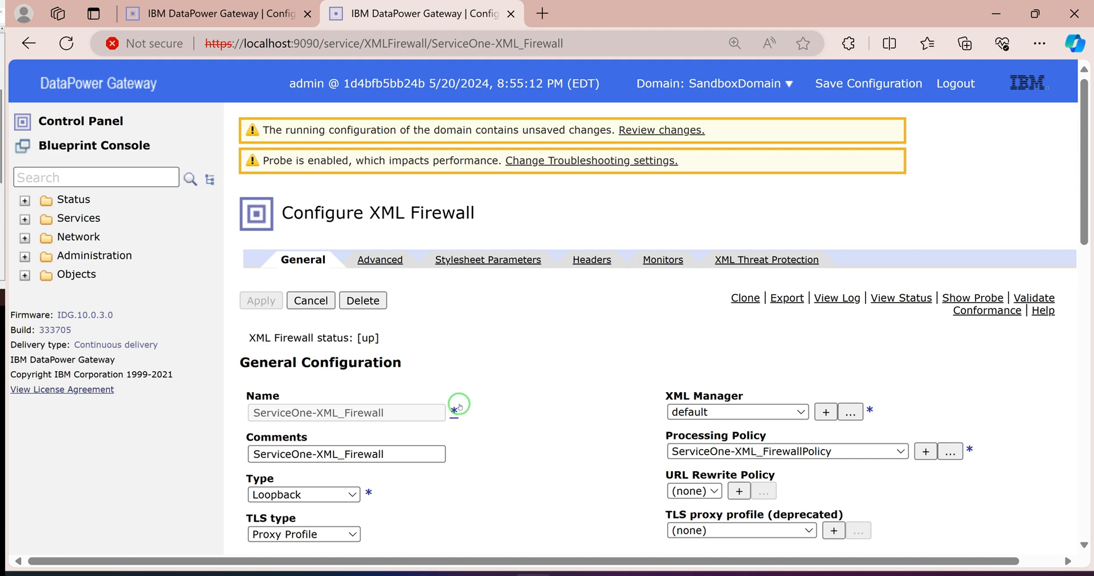
scroll(741, 373, down, 3)
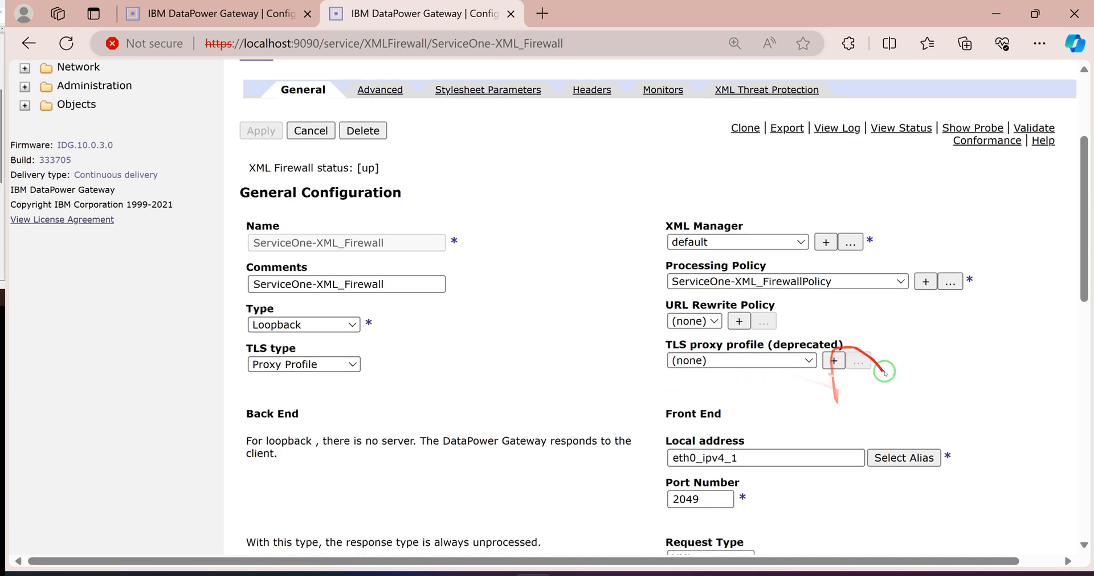
click(899, 459)
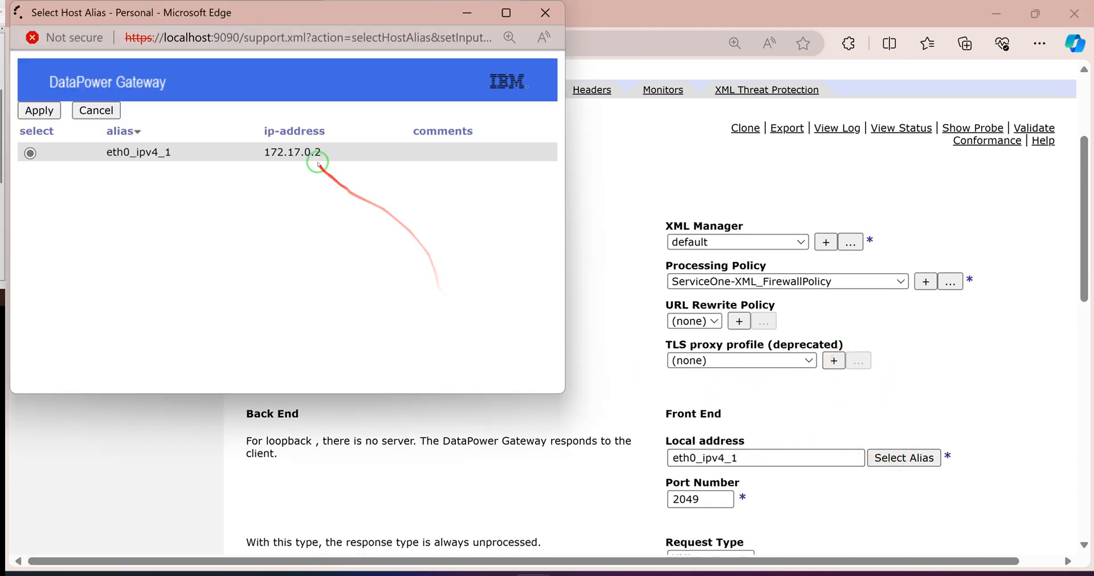
drag(336, 151, 263, 153)
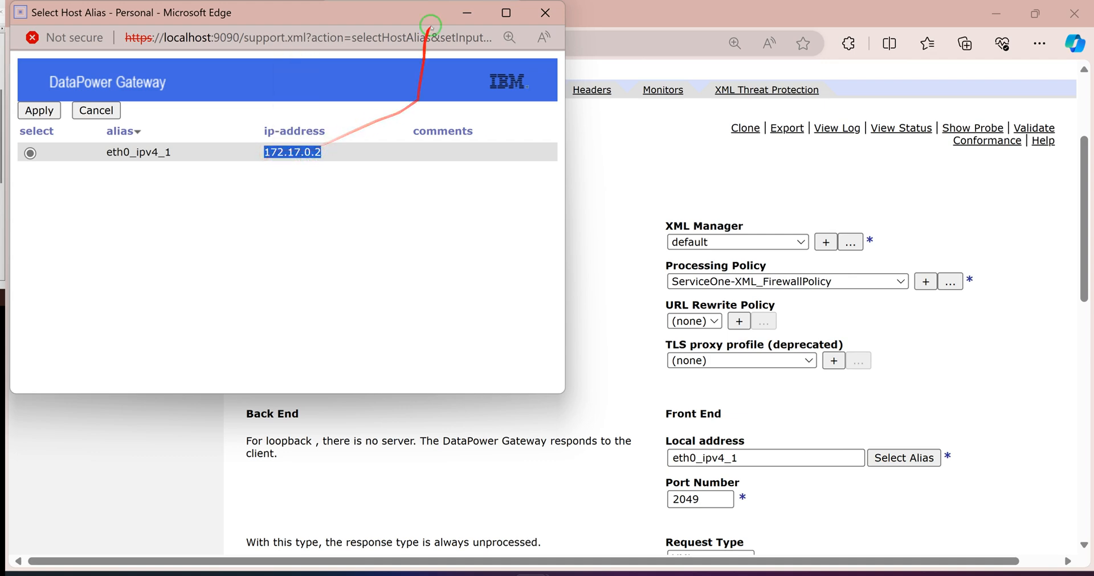
click(545, 13)
scroll(698, 356, down, 2)
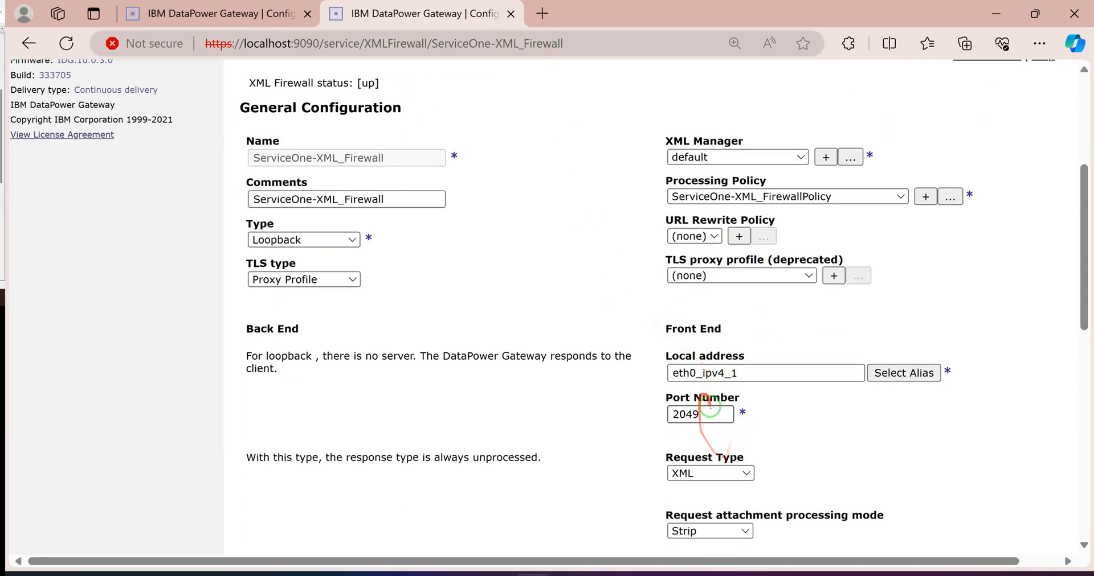
click(262, 13)
click(305, 352)
text(http)
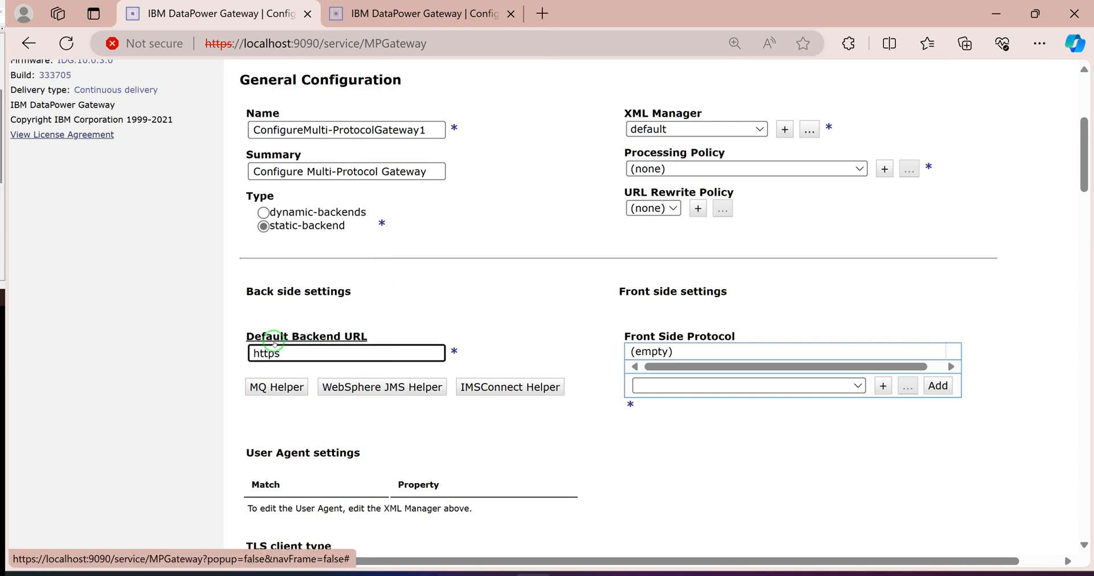
text(s)
scroll(274, 344, down, 2)
key(BackSpace)
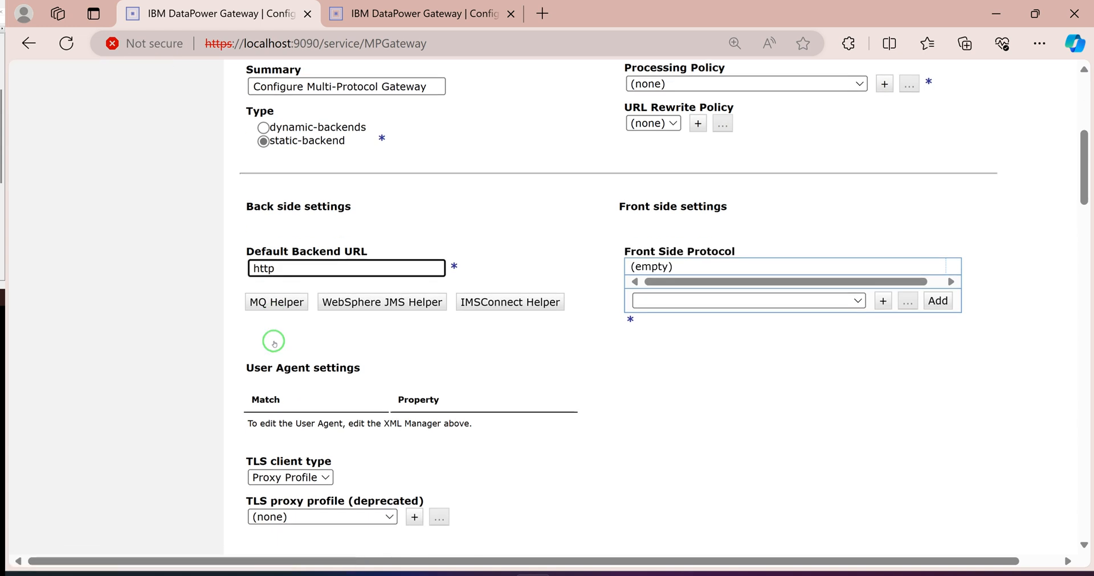
text(://172.17.0.2:)
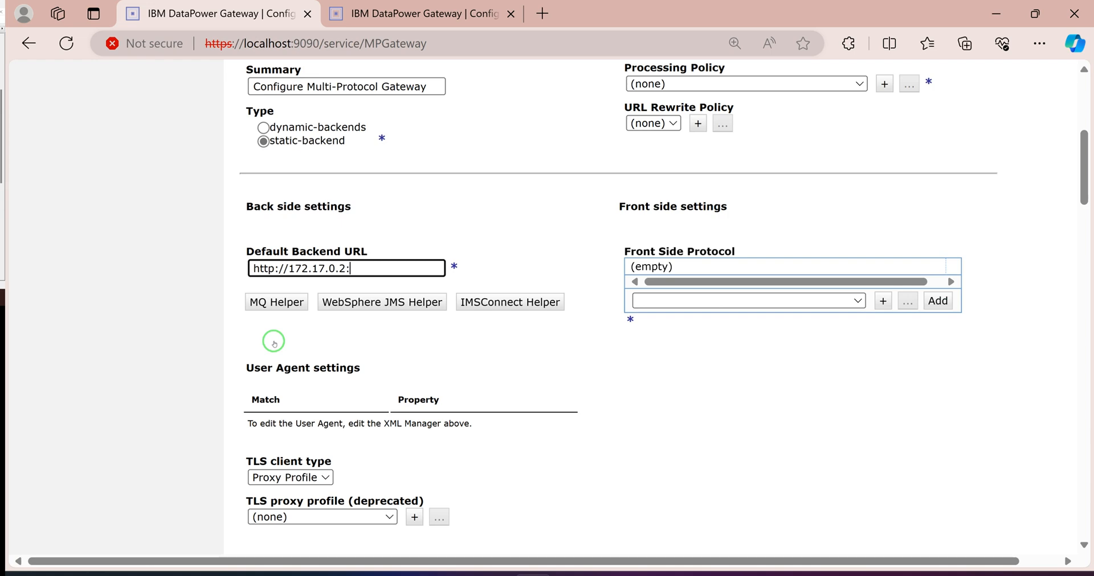
text(2049/dynamic)
scroll(274, 342, up, 2)
Check the URL match of the matching rule used in ServiceOne-XML_Firewall's processing policy, then close the policy windows
click(428, 14)
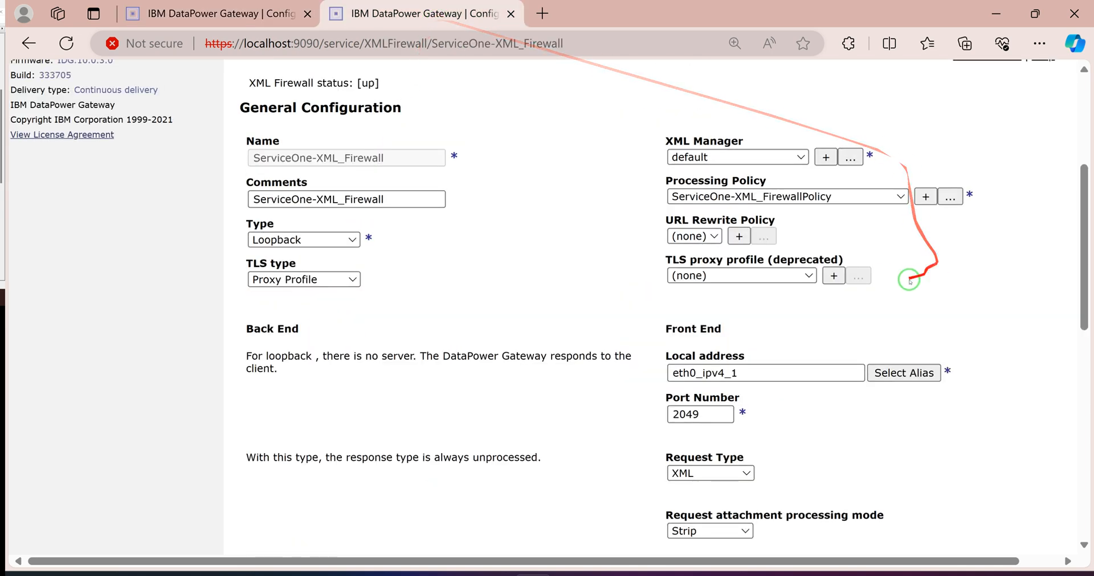
click(948, 197)
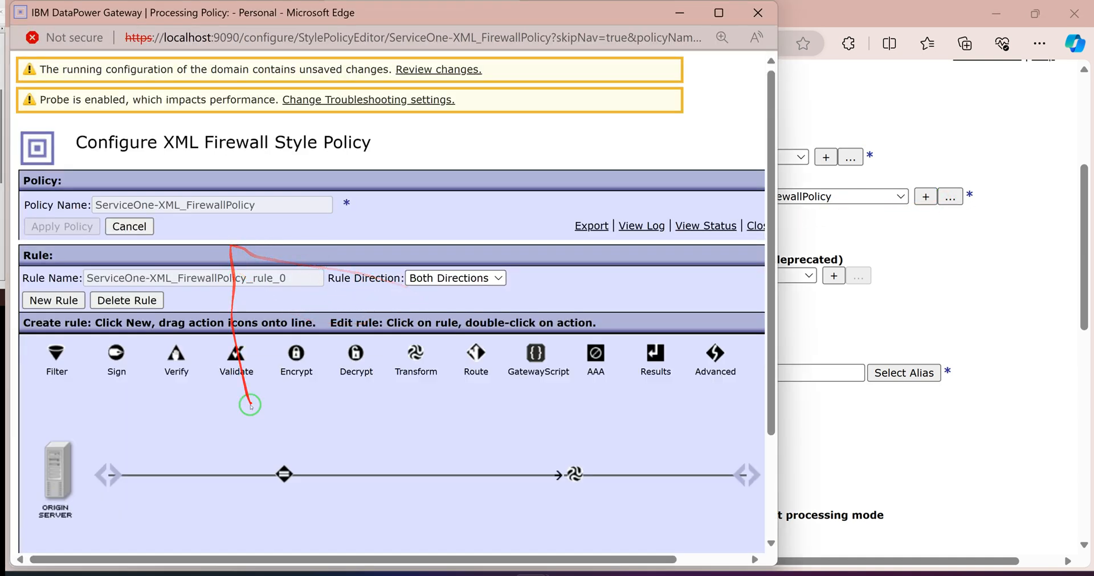
double_click(285, 474)
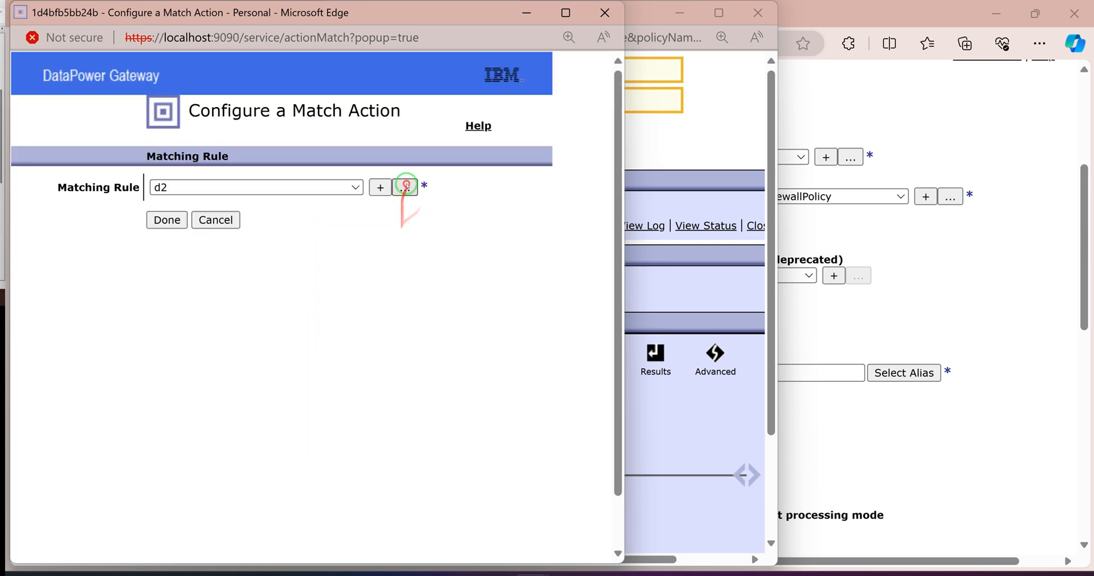
click(404, 187)
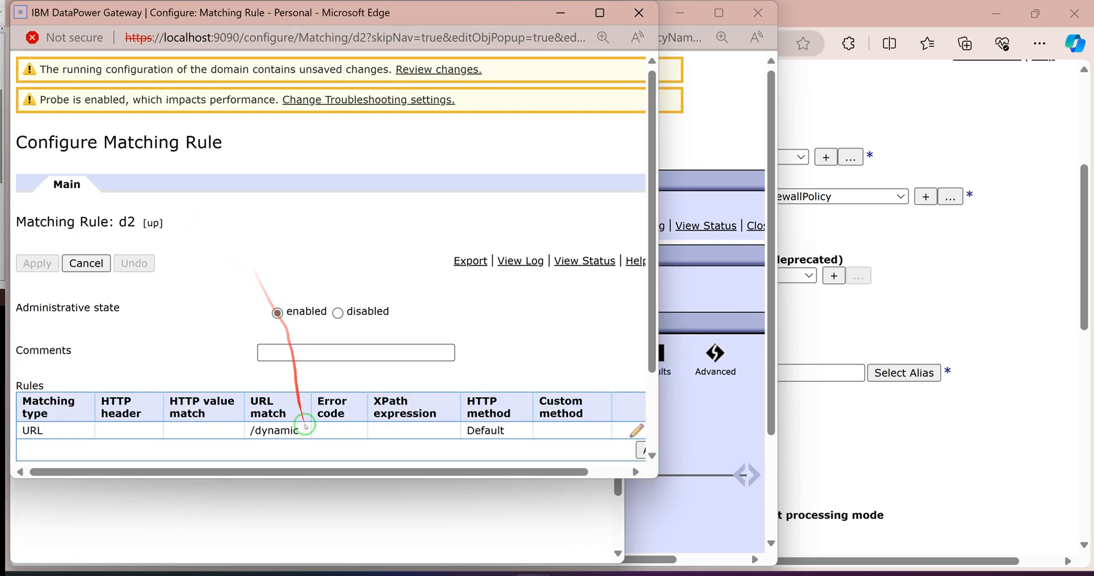
double_click(279, 431)
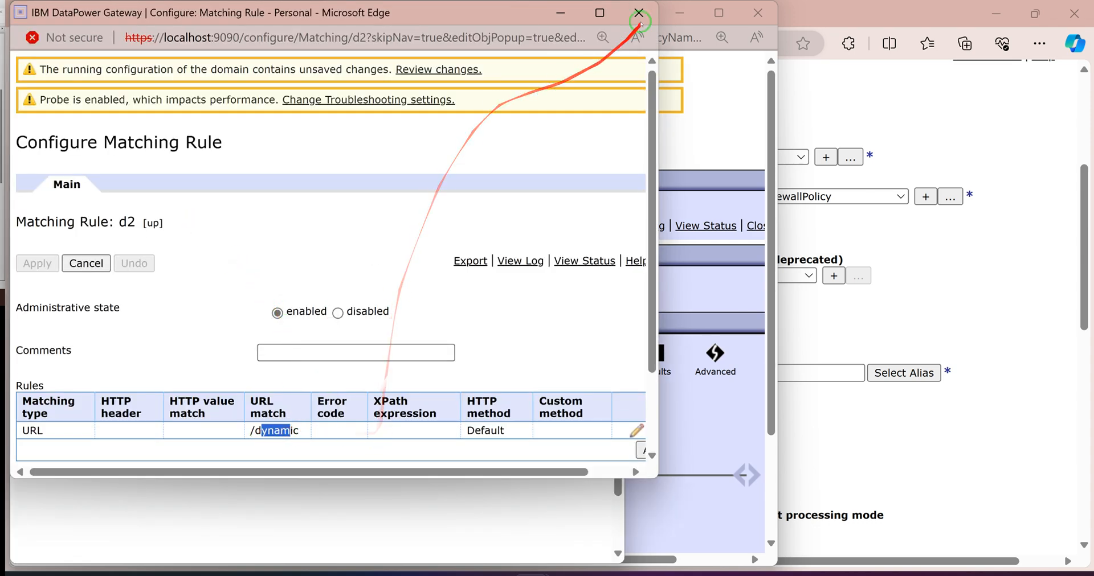
click(639, 13)
click(757, 13)
click(604, 13)
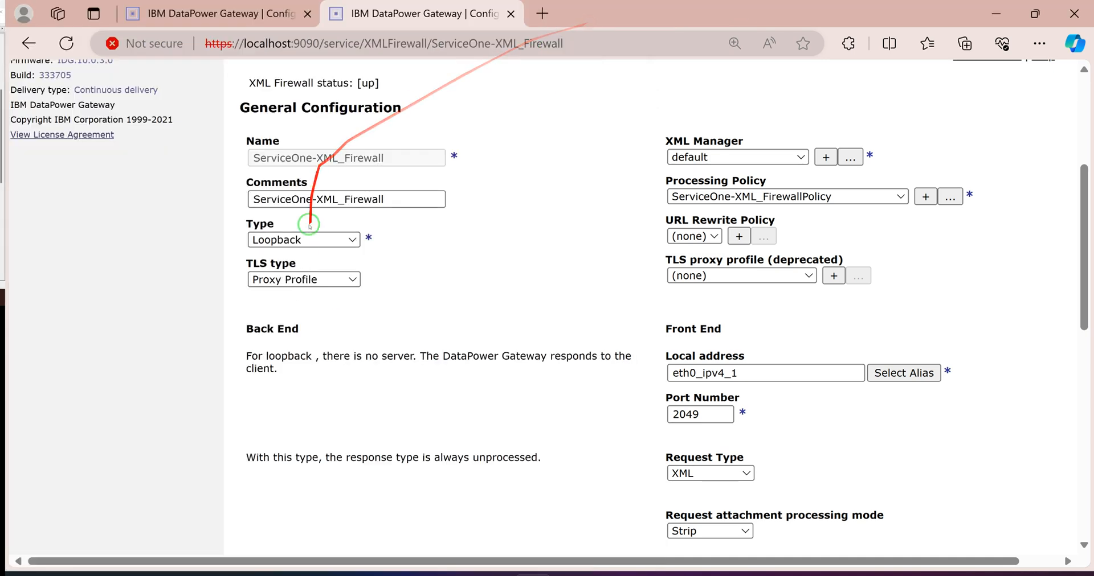
Return to the new Multi-Protocol Gateway form and set the back side response type to XML
click(264, 14)
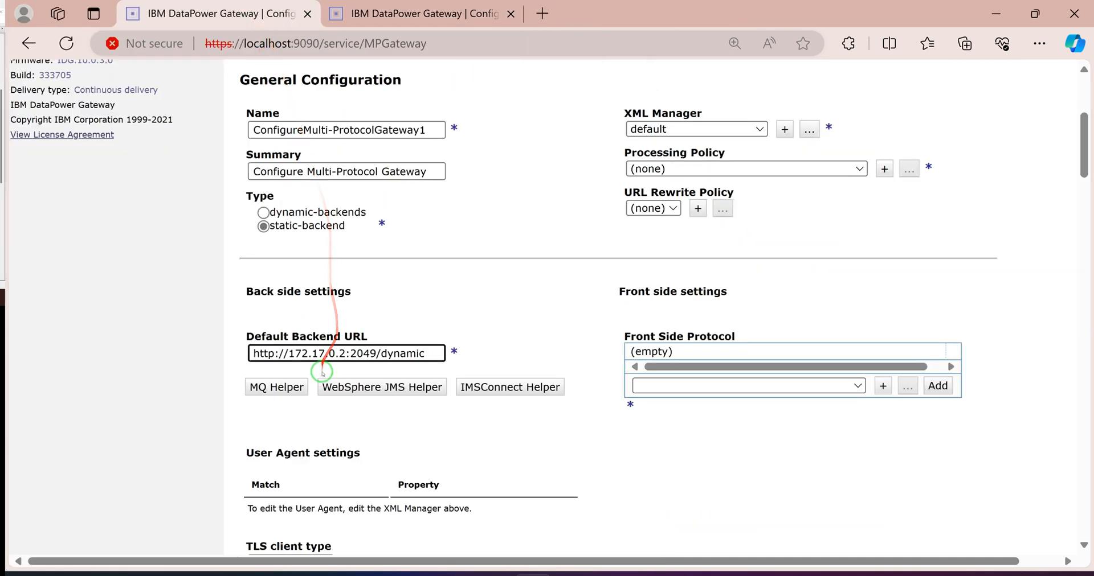
scroll(377, 289, down, 3)
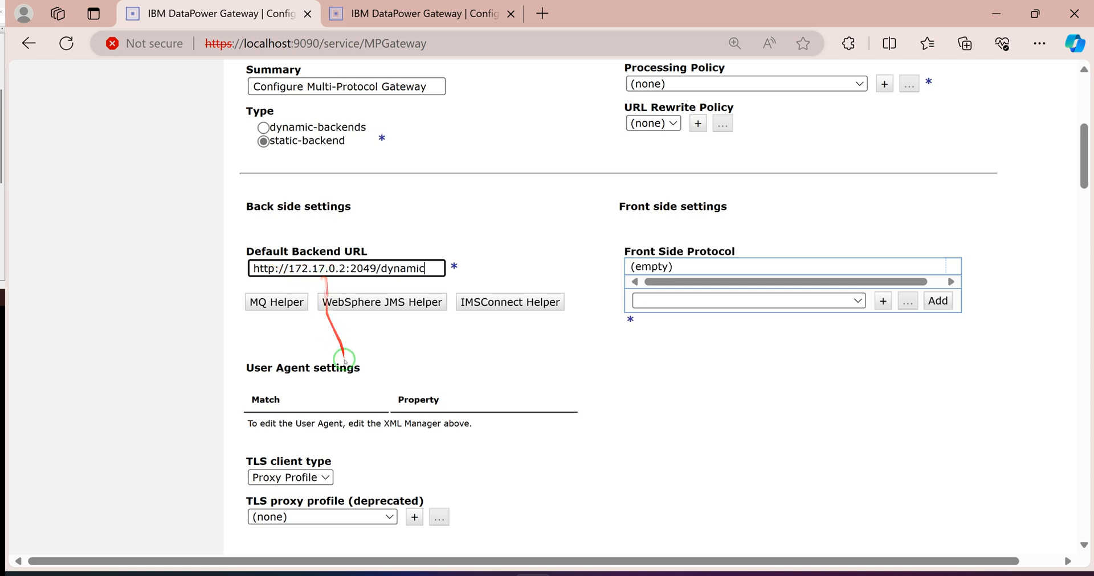
scroll(321, 329, down, 1)
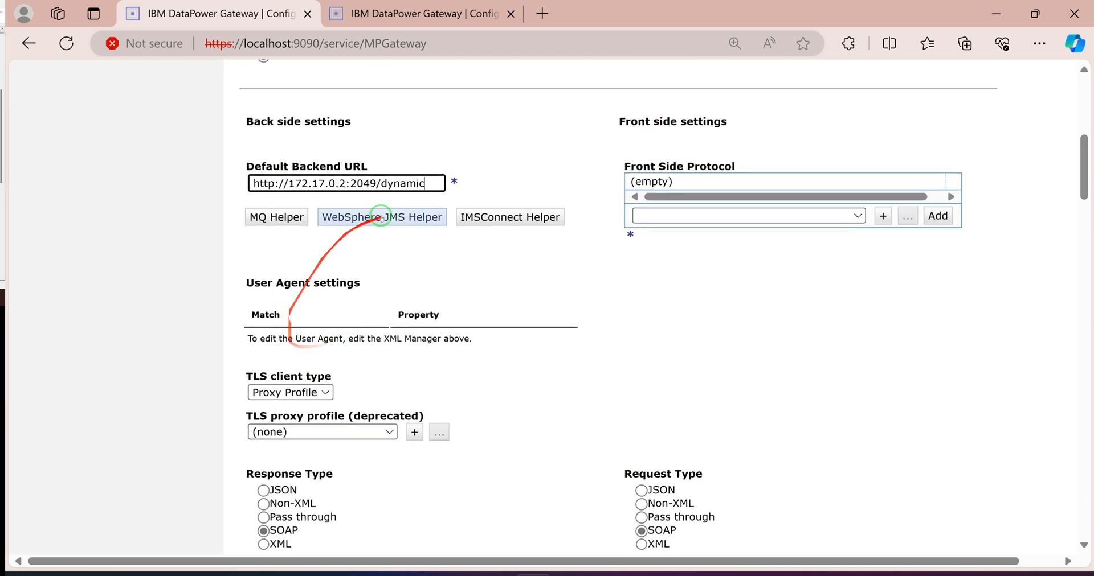
scroll(602, 305, up, 1)
scroll(488, 306, up, 3)
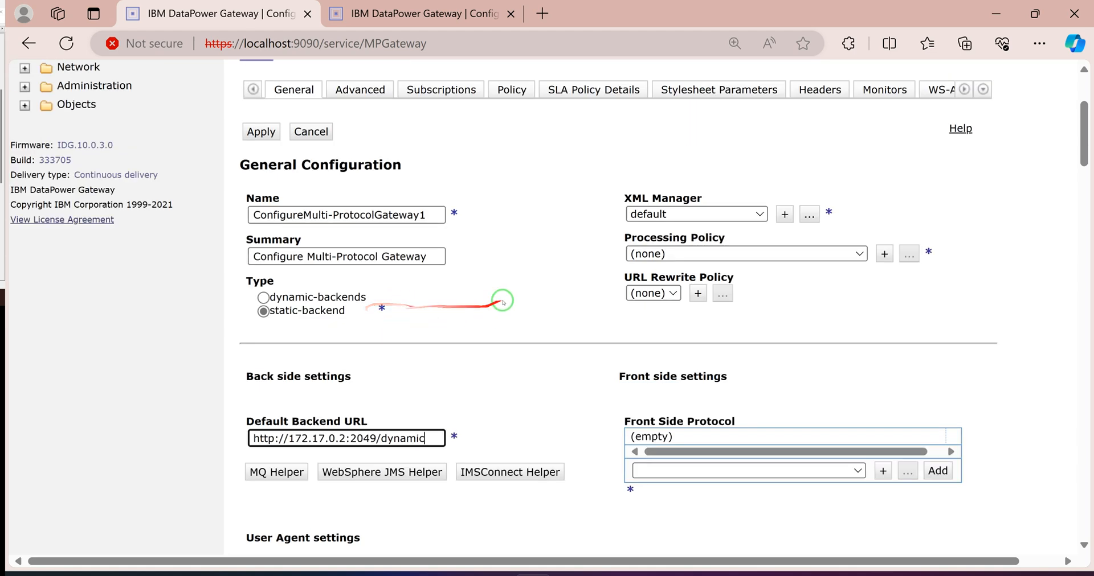
scroll(488, 308, down, 3)
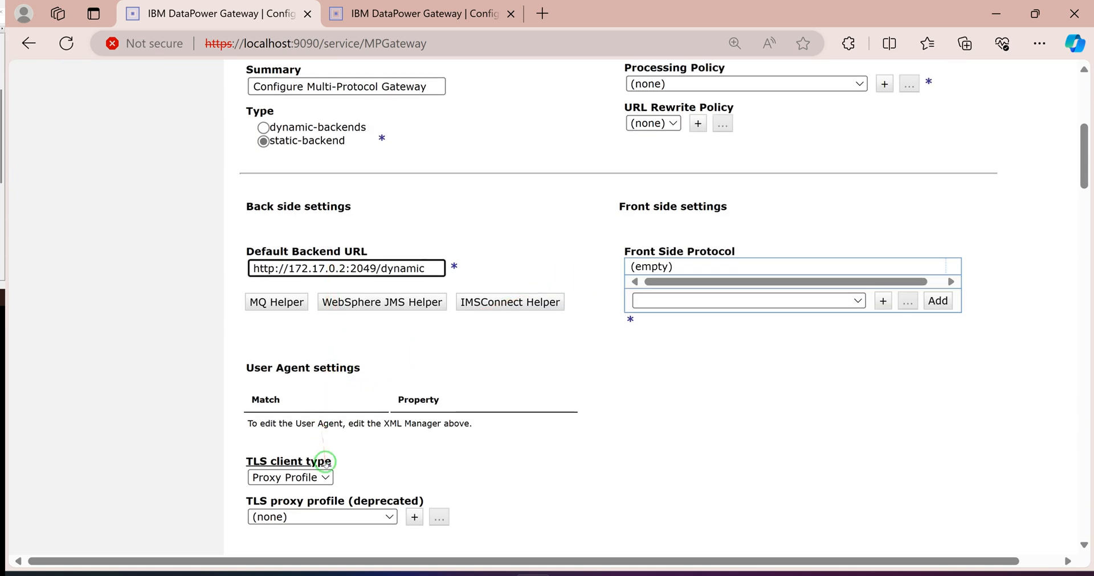
scroll(315, 480, down, 1)
scroll(292, 484, down, 1)
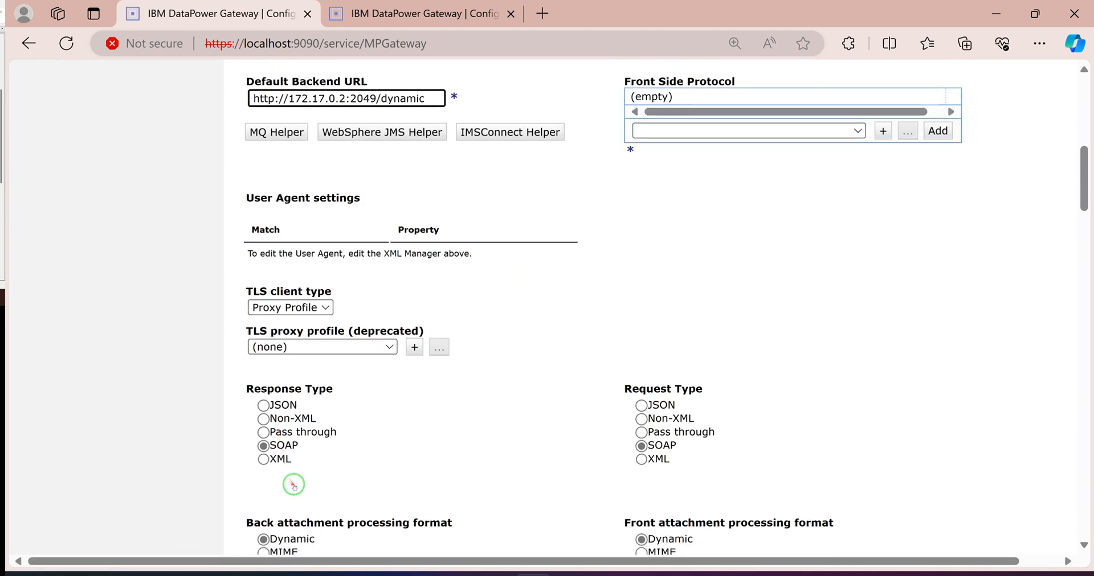
click(264, 460)
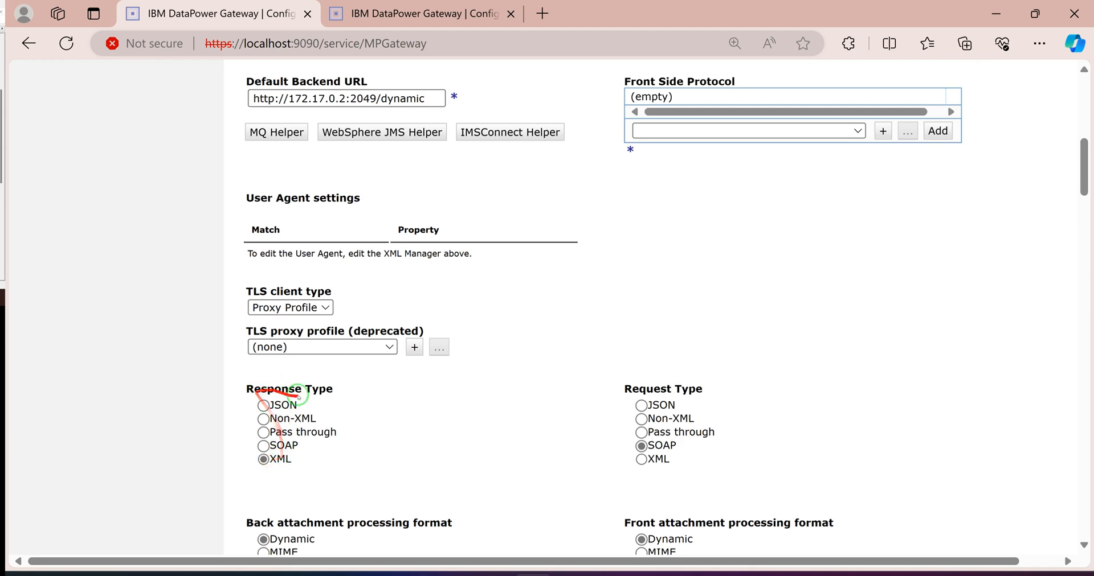
scroll(296, 476, down, 2)
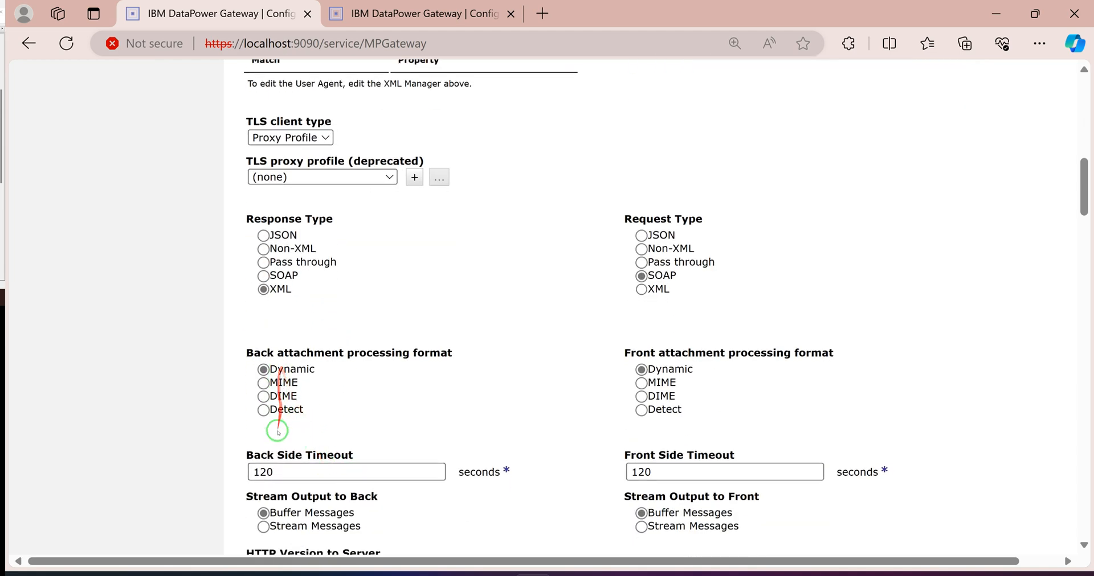
scroll(287, 483, down, 1)
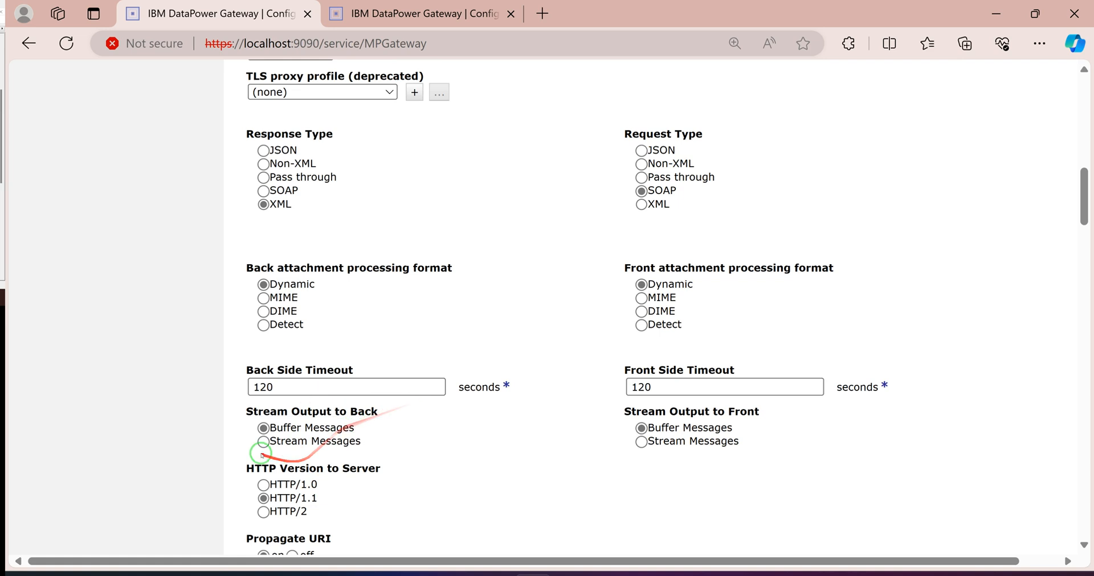
Set Propagate URI to off, read its property help and close the help window
scroll(307, 498, down, 2)
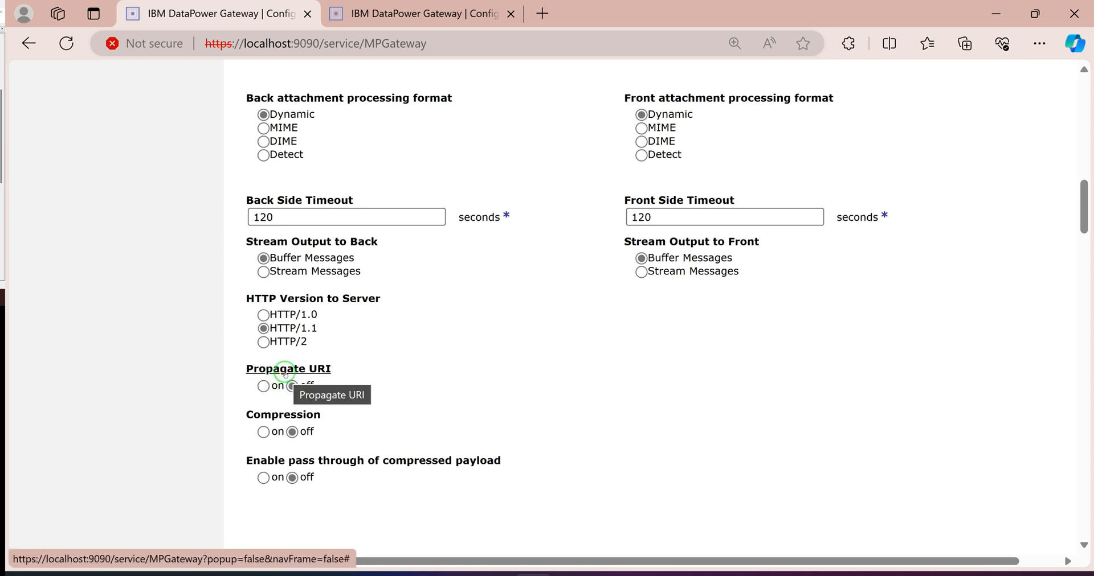
click(276, 371)
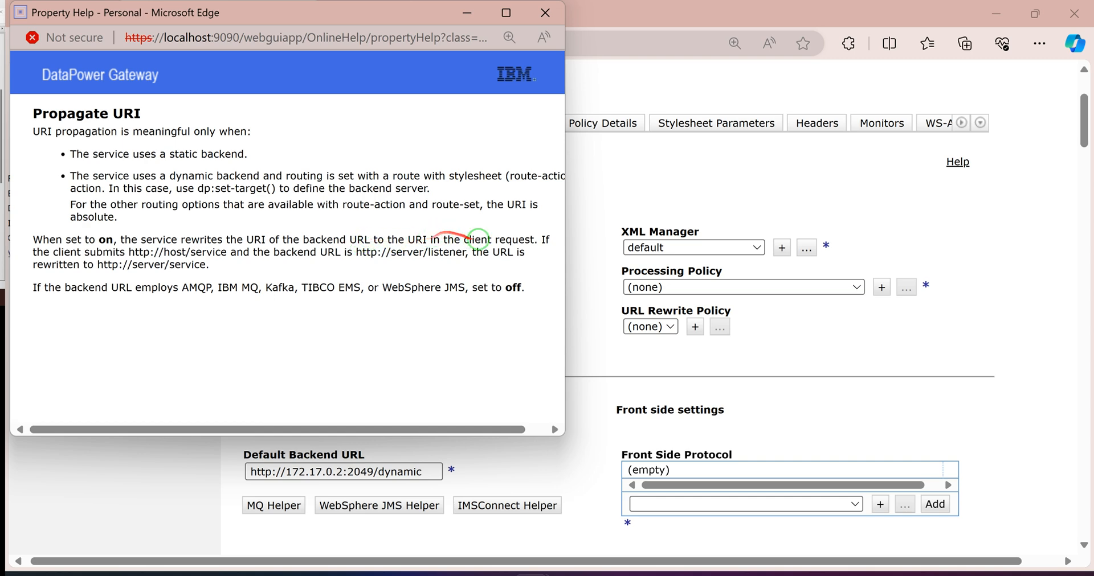
click(544, 12)
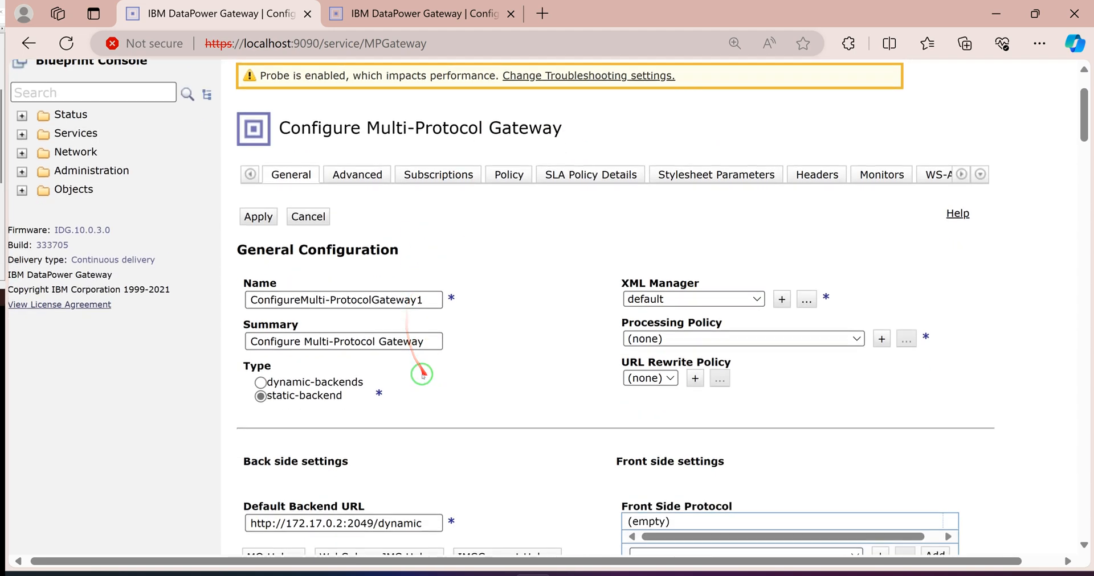
Review how the path in the default backend URL relates to the Propagate URI setting
scroll(354, 401, down, 3)
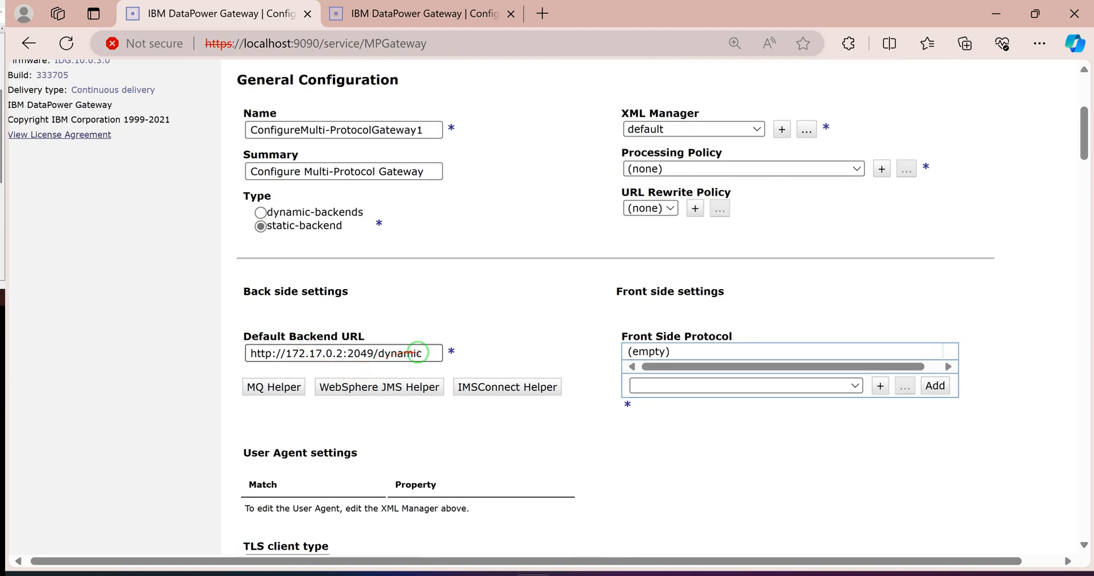
drag(424, 356, 384, 355)
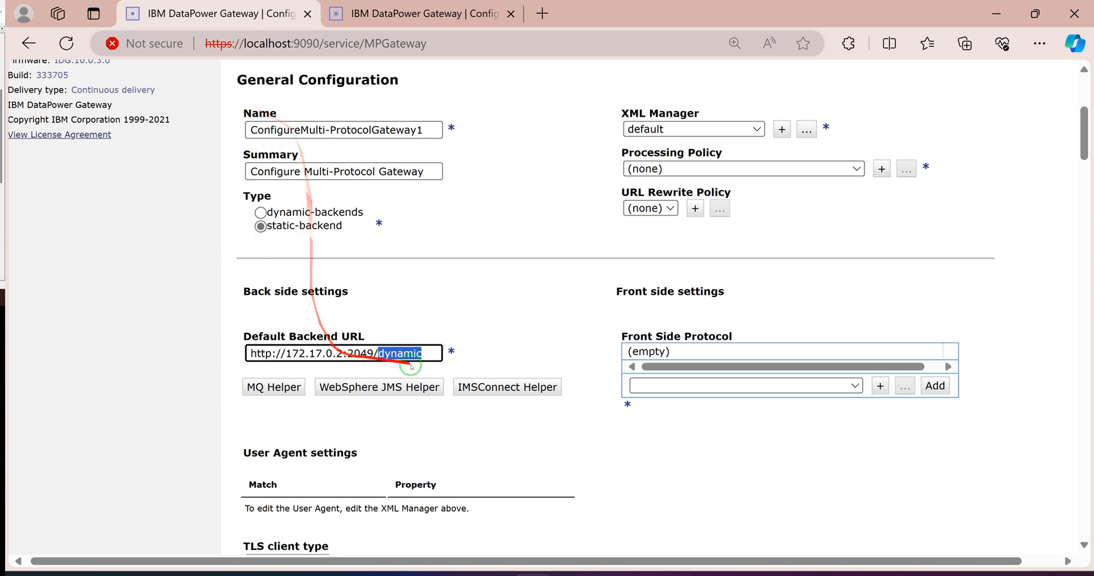
scroll(336, 450, down, 3)
scroll(313, 476, up, 1)
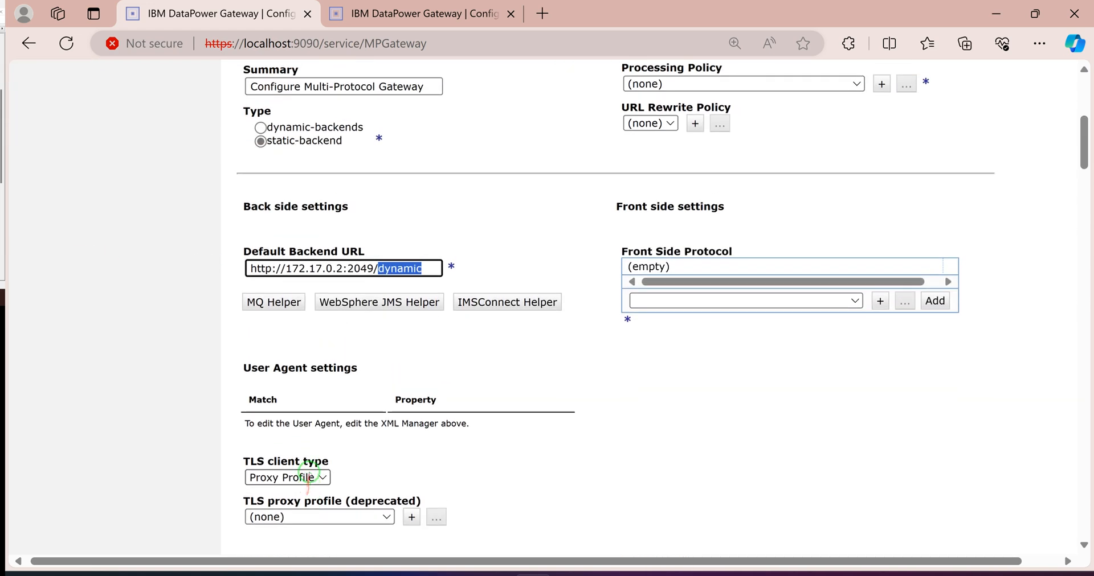
scroll(342, 399, down, 5)
scroll(292, 441, down, 1)
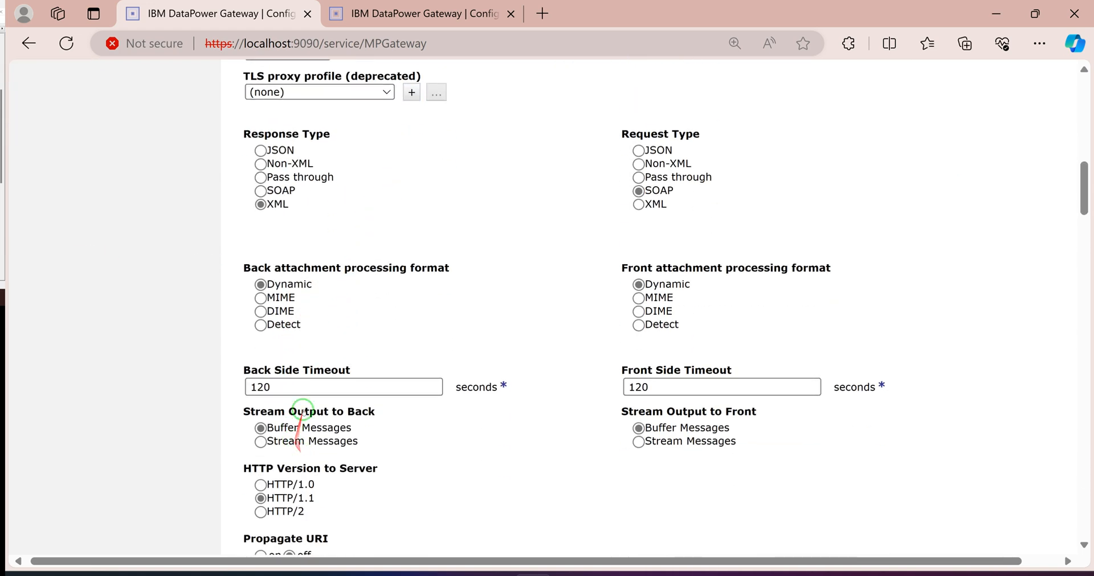
scroll(304, 459, down, 2)
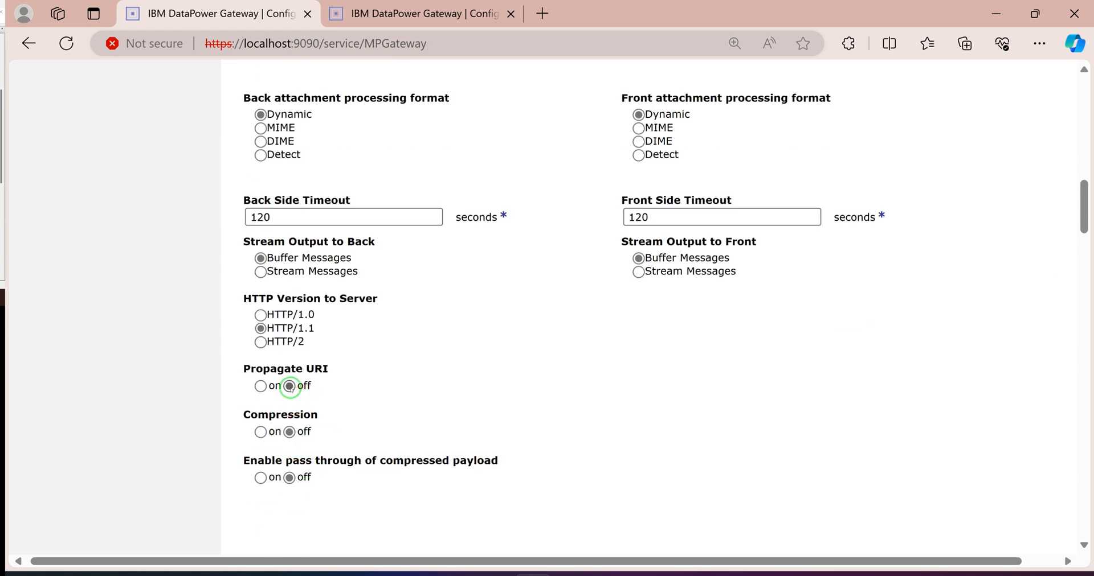
scroll(416, 410, down, 2)
Start a new processing policy for the gateway and name it ConfigureMulti-ProtocolGatewayStylePolicy1
scroll(587, 366, up, 12)
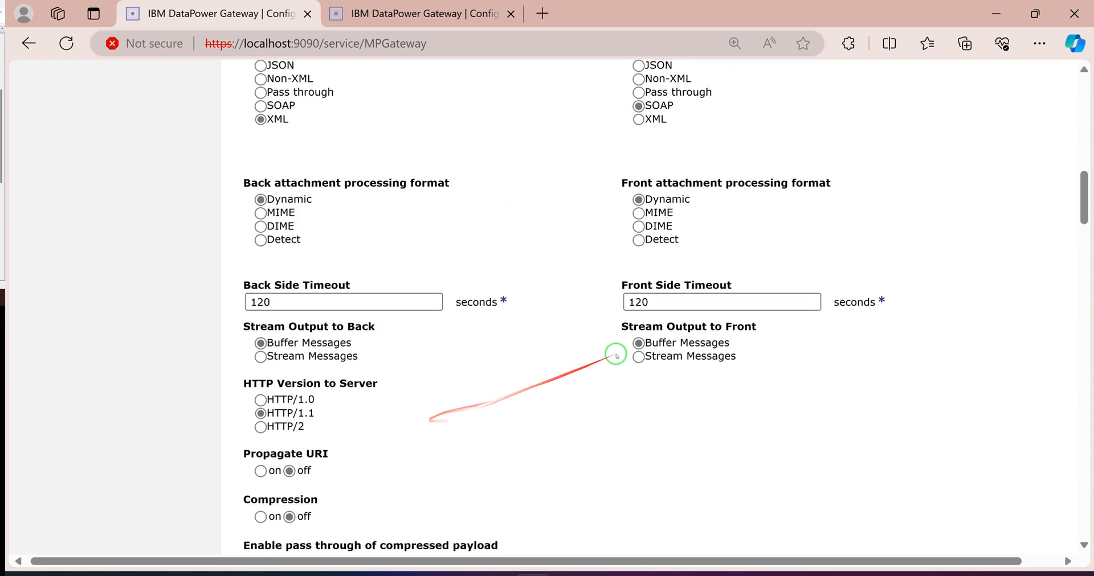
scroll(643, 322, up, 1)
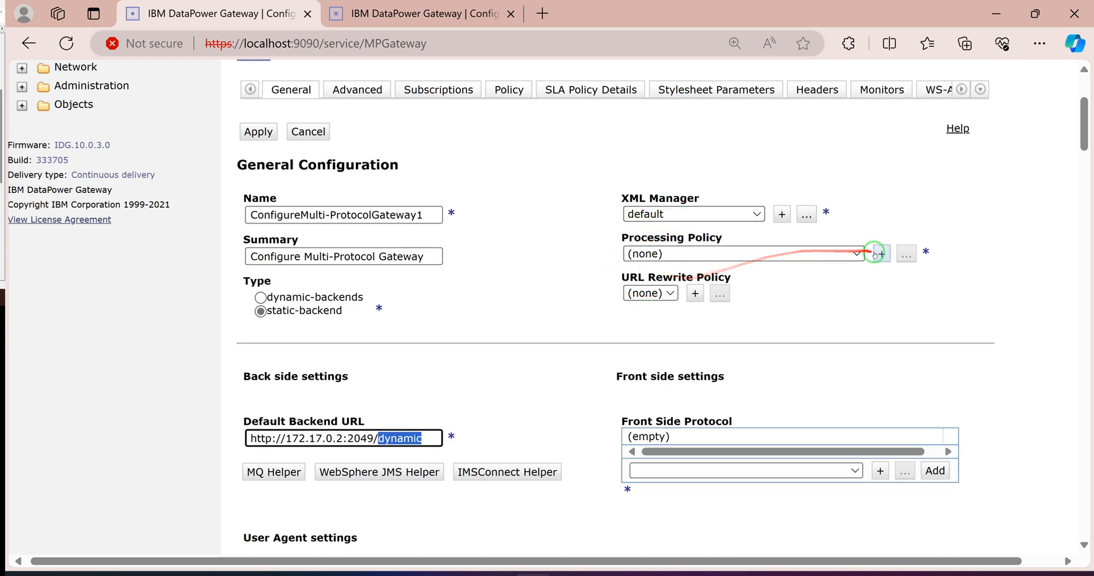
scroll(627, 171, up, 1)
scroll(627, 148, down, 1)
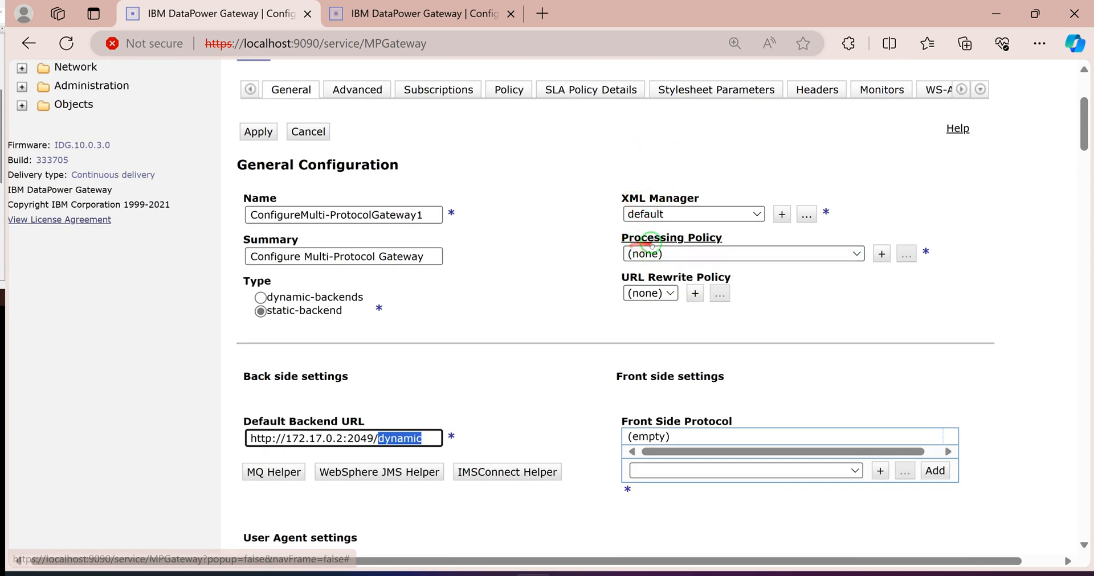
click(882, 254)
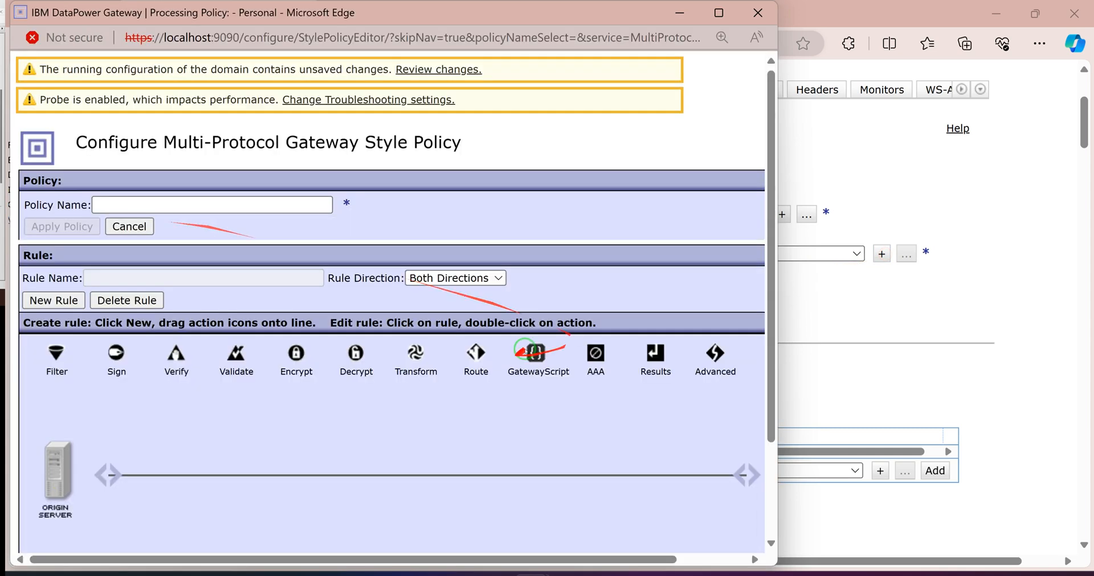
drag(473, 145, 73, 140)
key(ctrl+c)
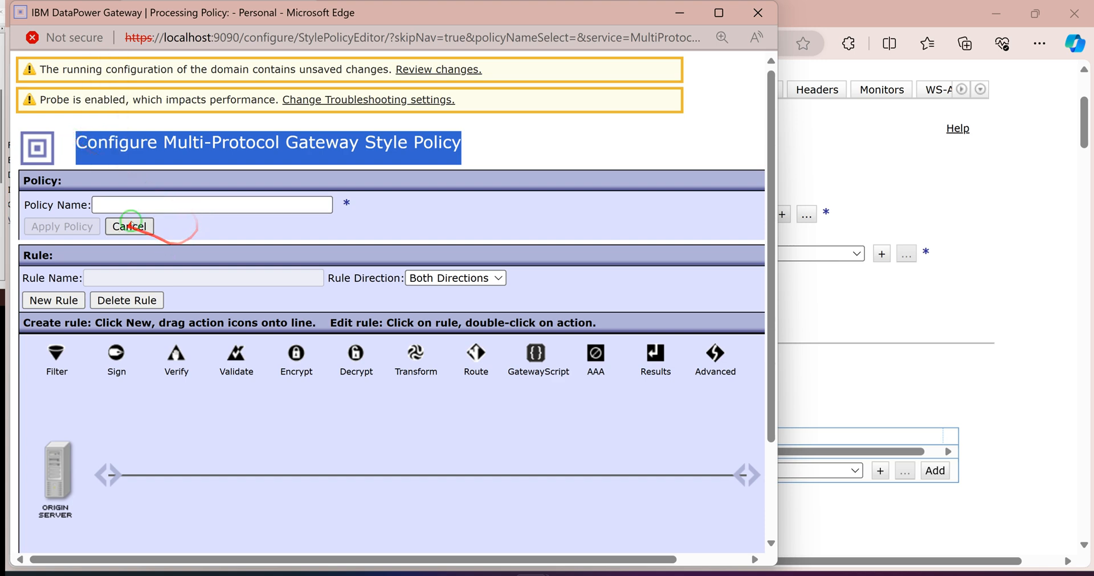
click(135, 205)
key(ctrl+v)
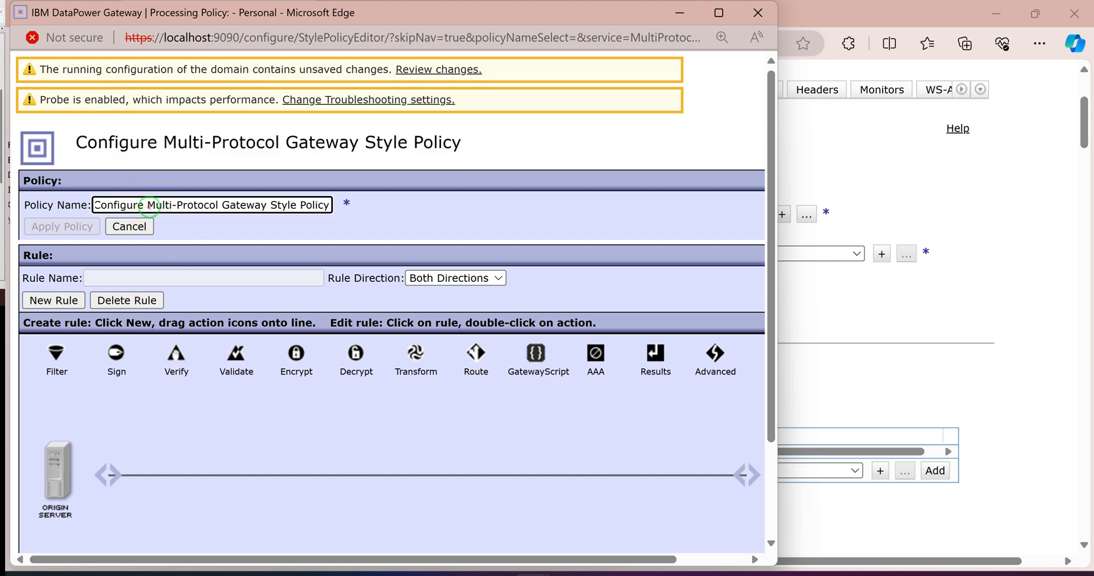
key(BackSpace)
click(171, 207)
click(220, 204)
key(BackSpace)
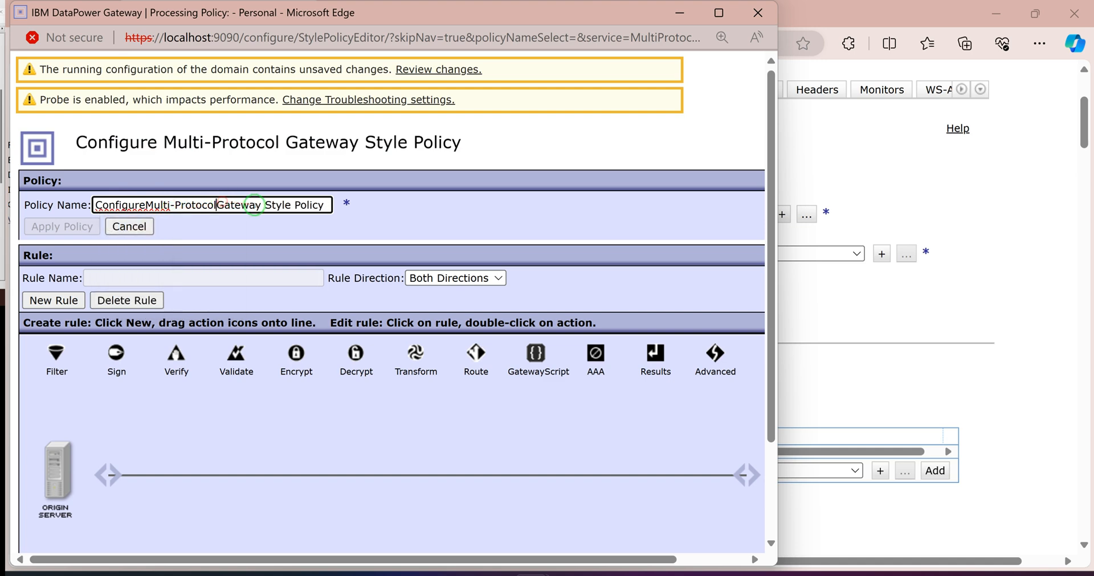
key(BackSpace)
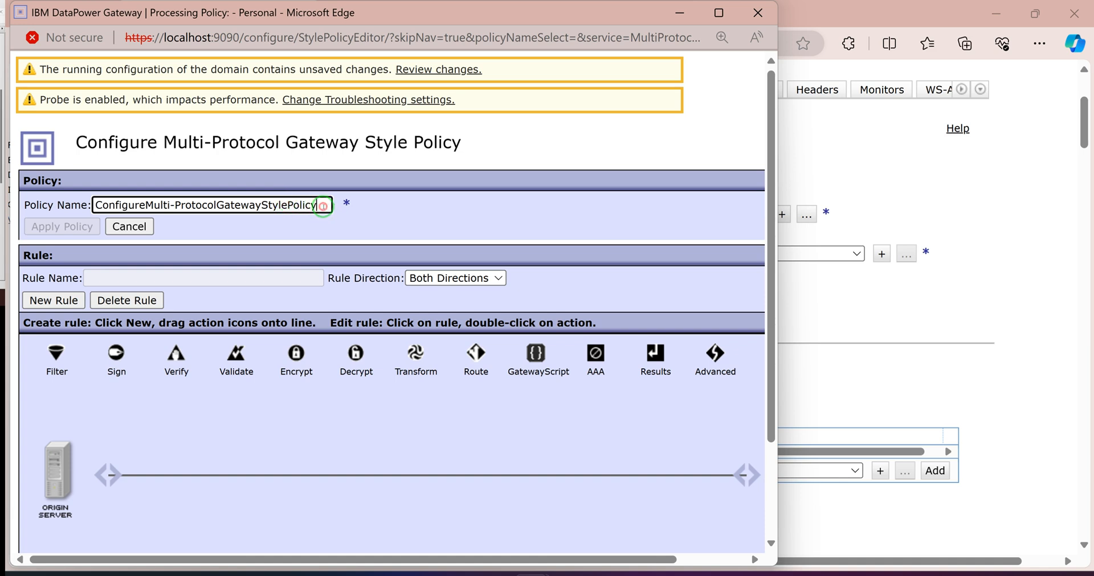
text(1)
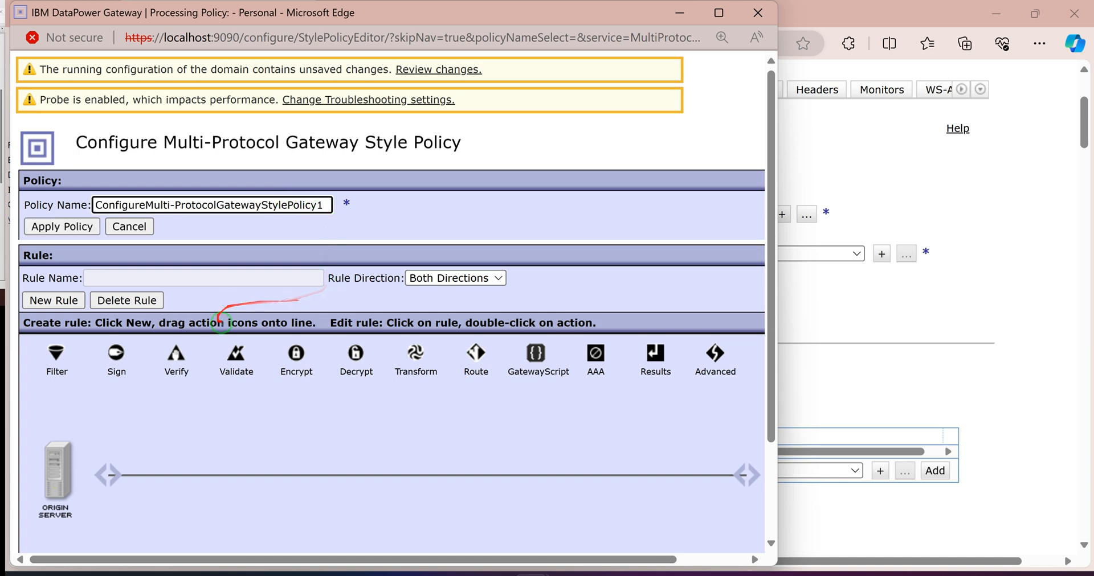
Create a new rule in the policy with the direction Client to Server
click(453, 278)
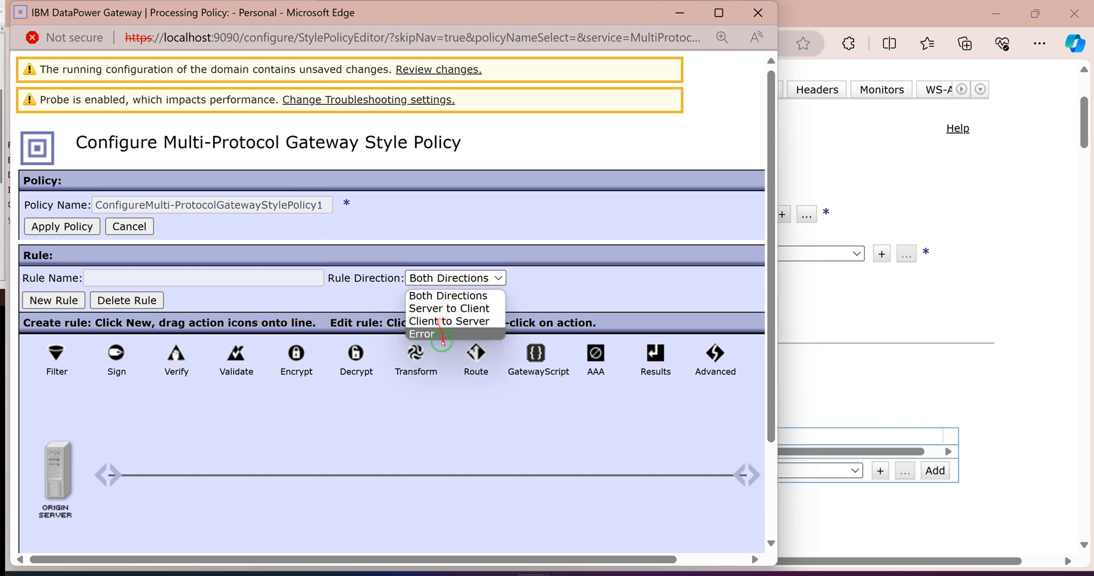
click(433, 322)
click(64, 302)
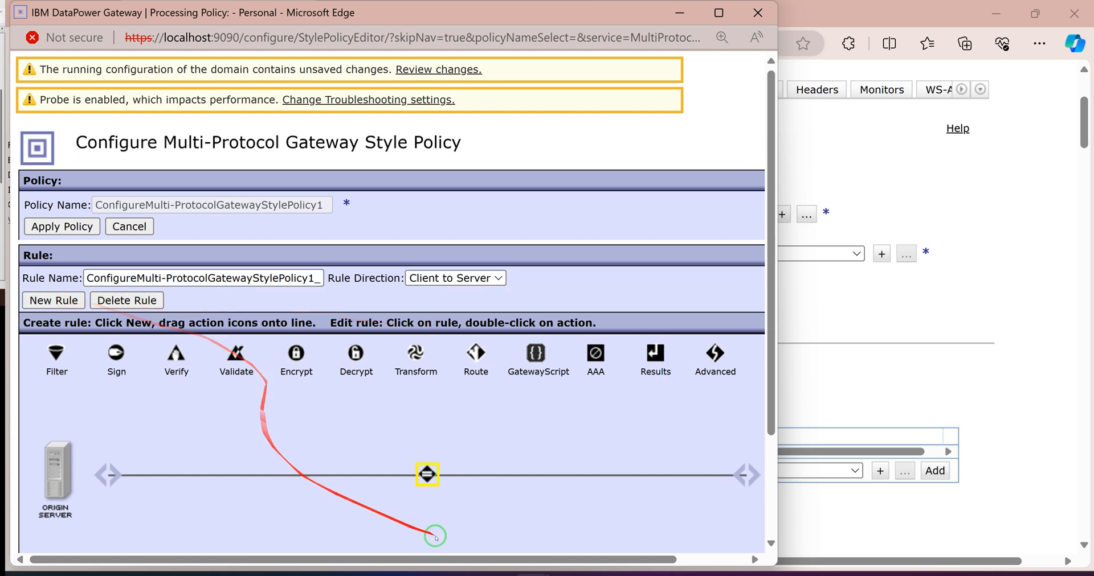
Start a new matching rule for the Client to Server rule's match action and name it ConfigureMatchingRule1
double_click(426, 473)
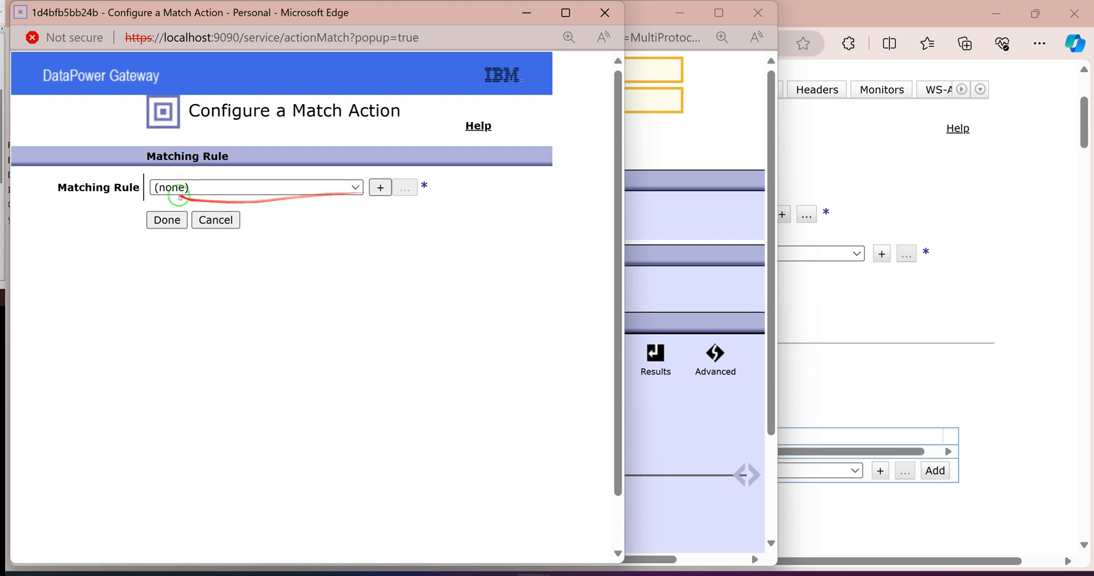
click(383, 192)
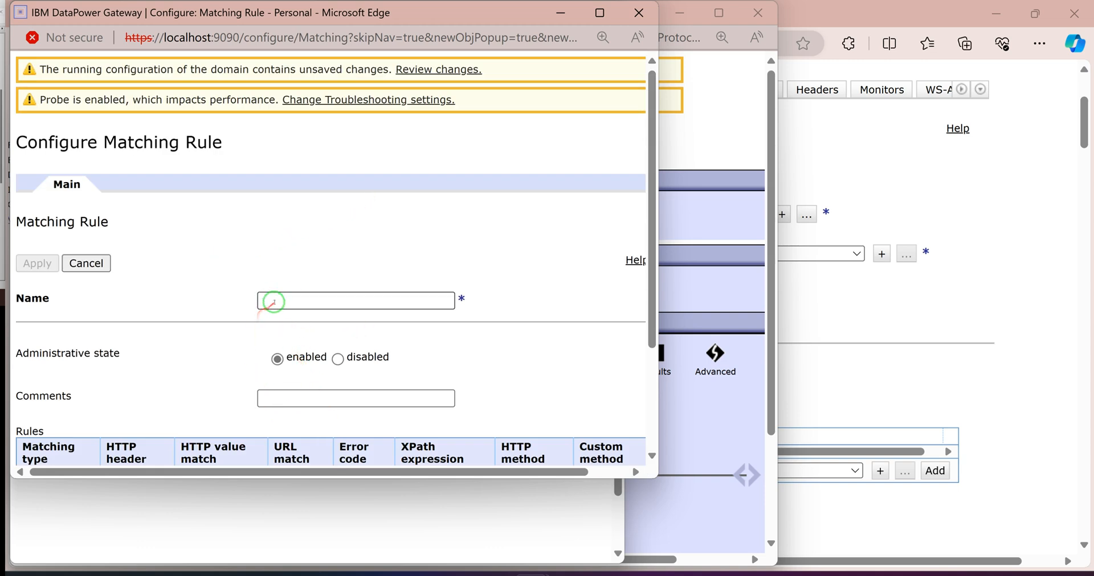
drag(228, 142, 11, 142)
key(ctrl+c)
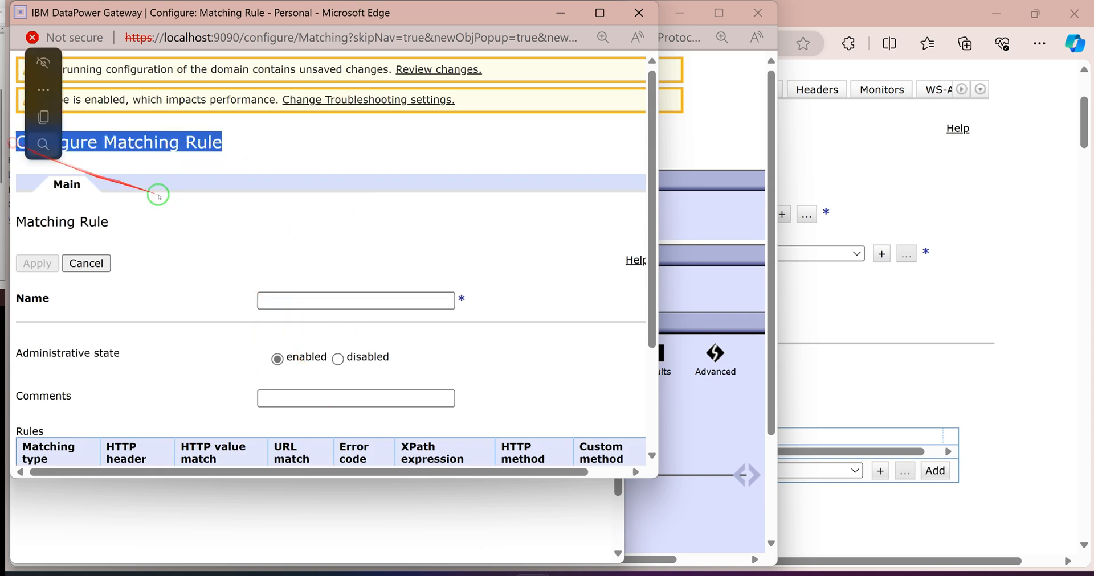
click(277, 297)
key(ctrl+v)
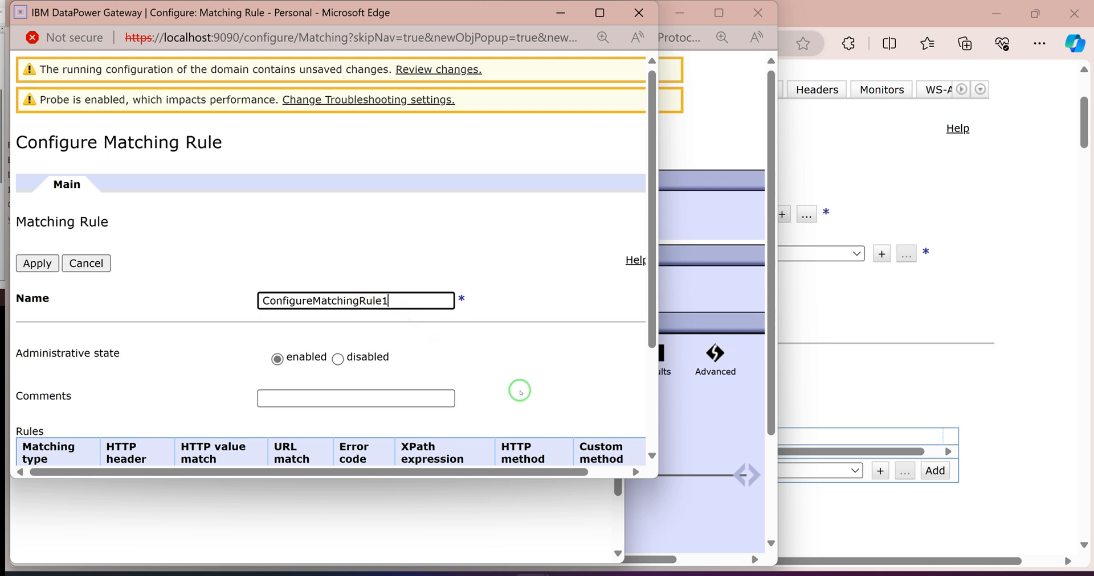
Add a URL match of /d to the matching rule, then apply it to the match action
scroll(519, 392, down, 3)
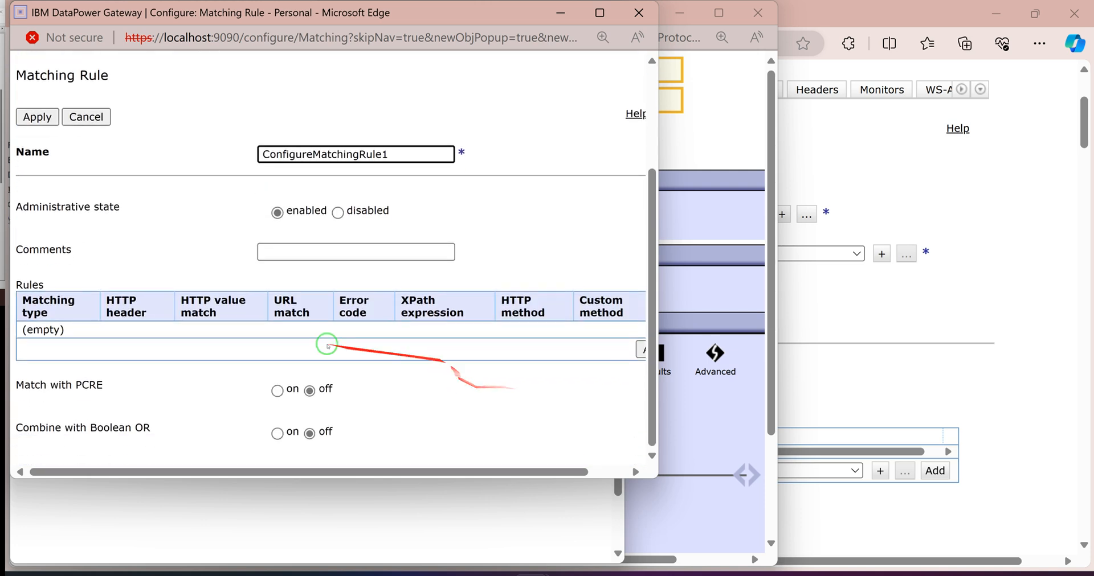
click(640, 348)
click(306, 242)
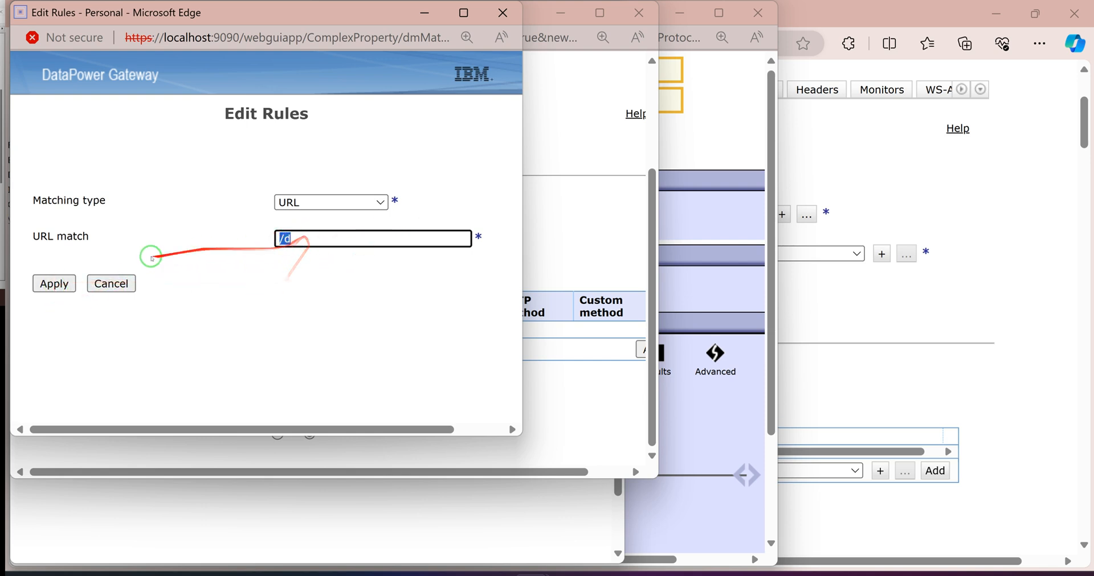
click(52, 285)
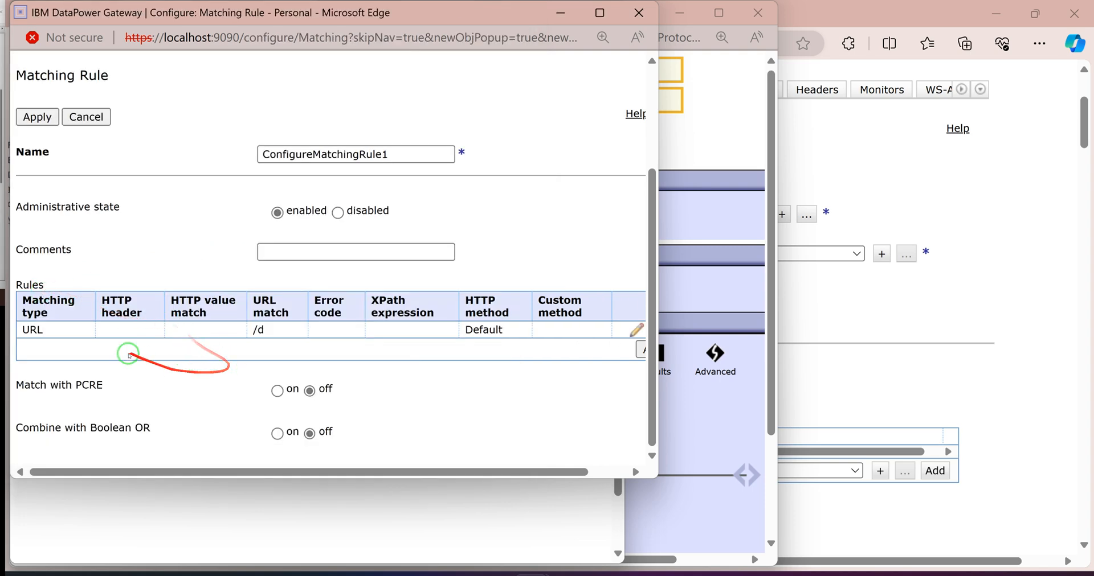
click(36, 209)
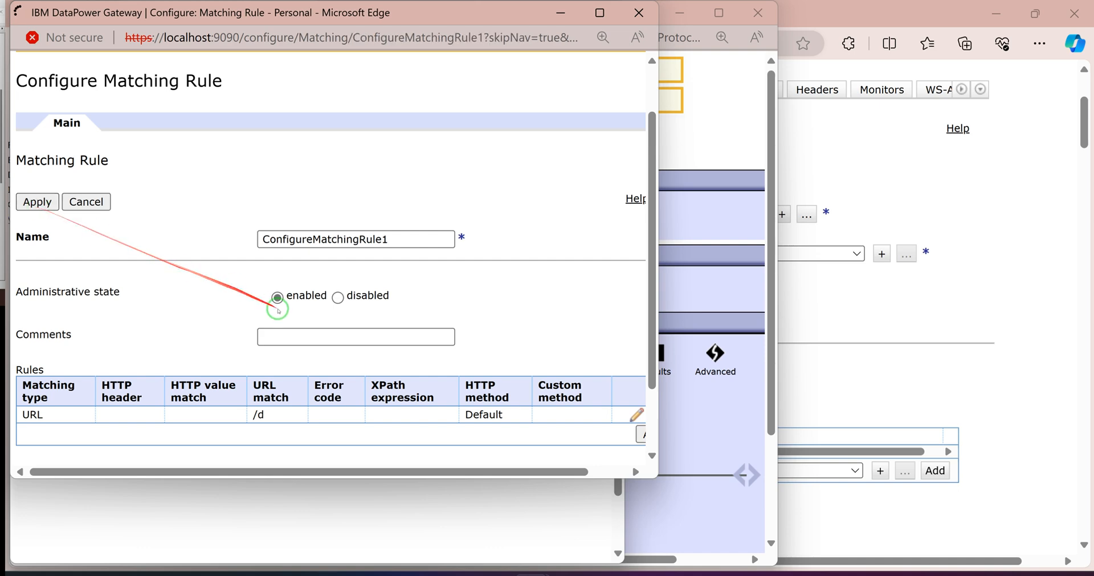
click(167, 219)
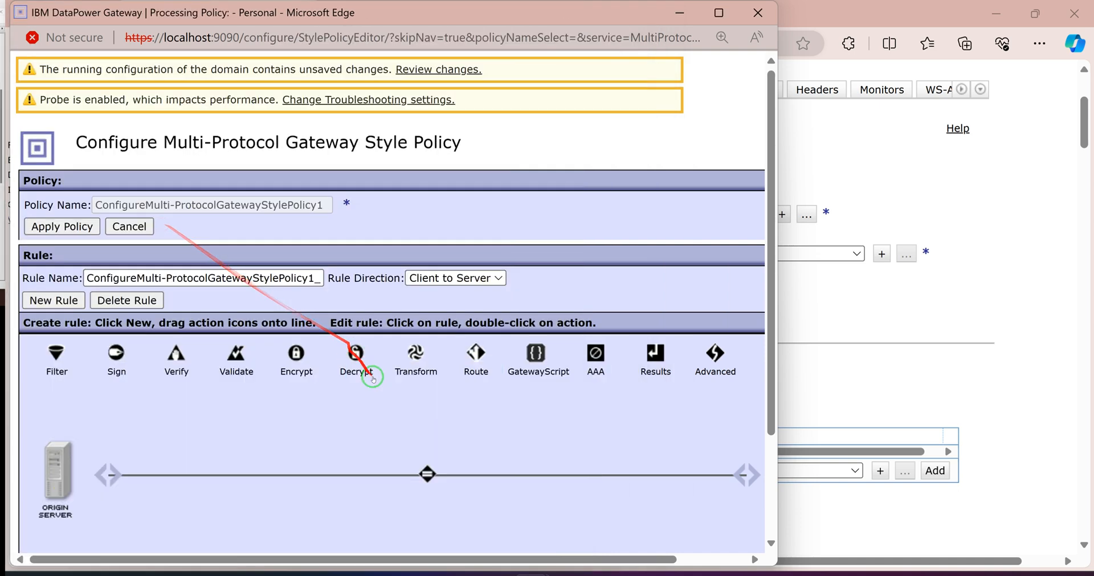
Check the match action's settings and create a second rule with the direction Server to Client
mouse_move(420, 473)
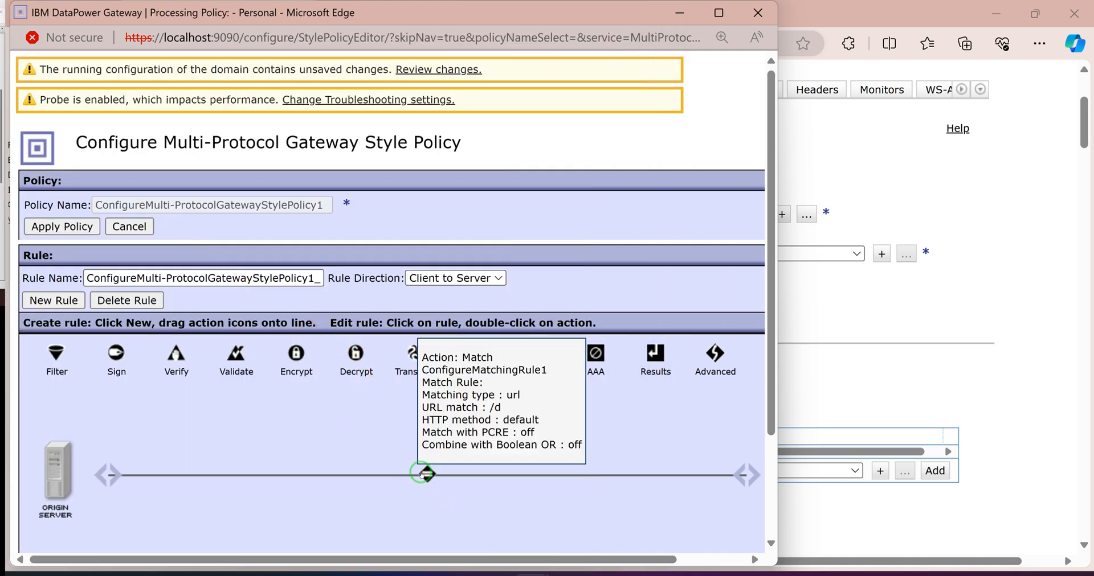
click(426, 474)
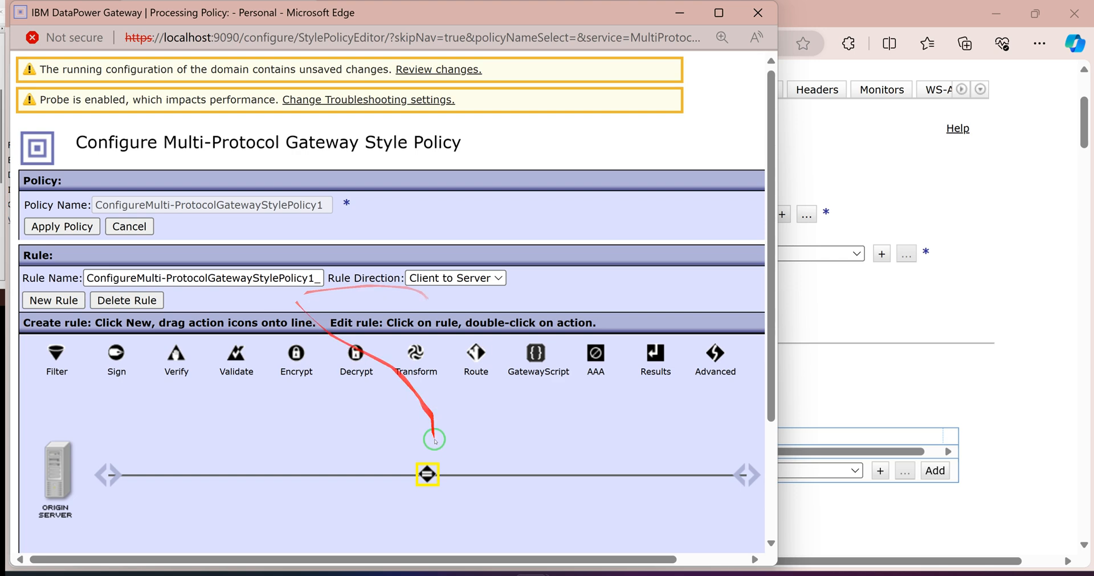
click(444, 278)
click(443, 308)
scroll(399, 433, down, 3)
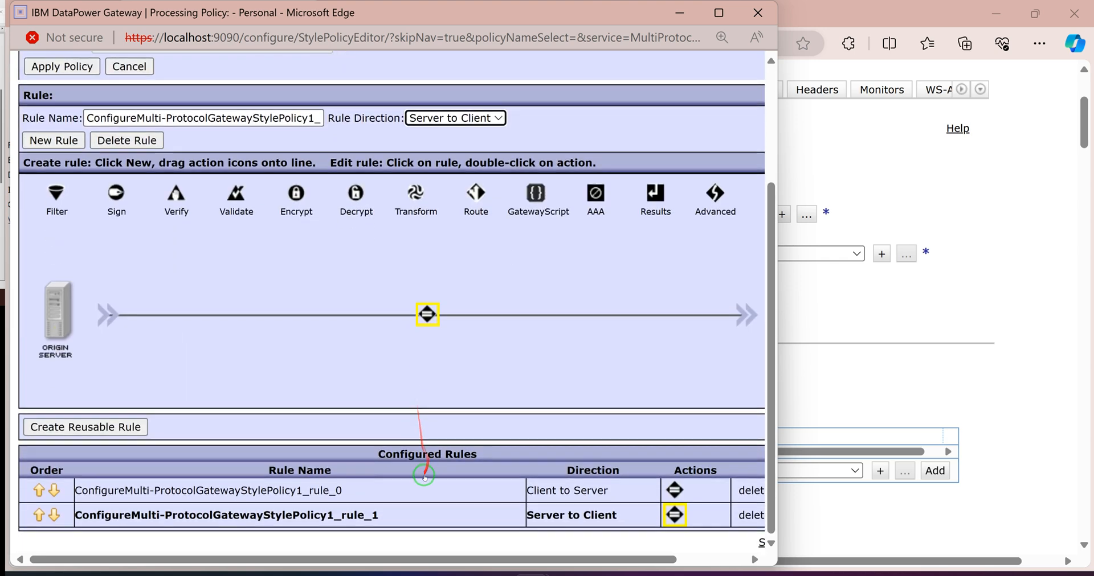
Assign an existing matching rule to the Server to Client rule's match action
double_click(430, 315)
click(293, 188)
click(224, 219)
click(170, 220)
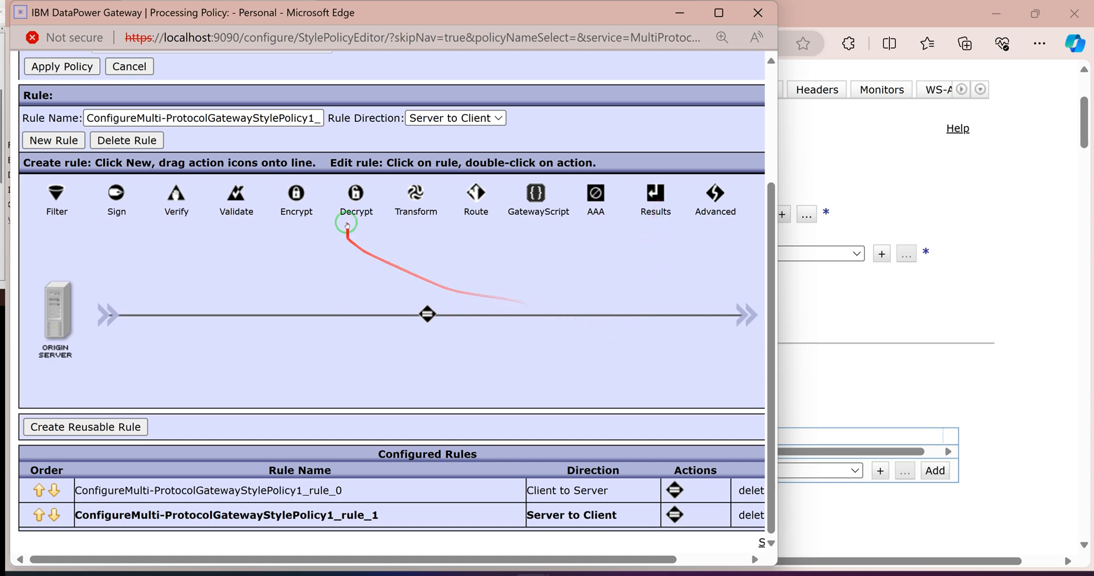
drag(416, 194, 570, 314)
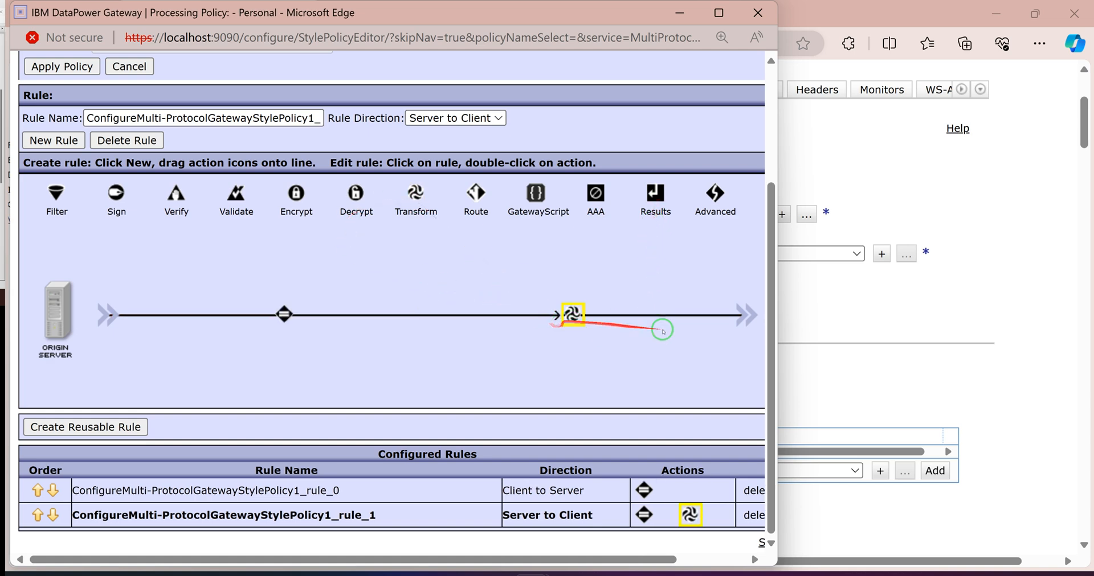
click(718, 13)
drag(660, 339, 928, 216)
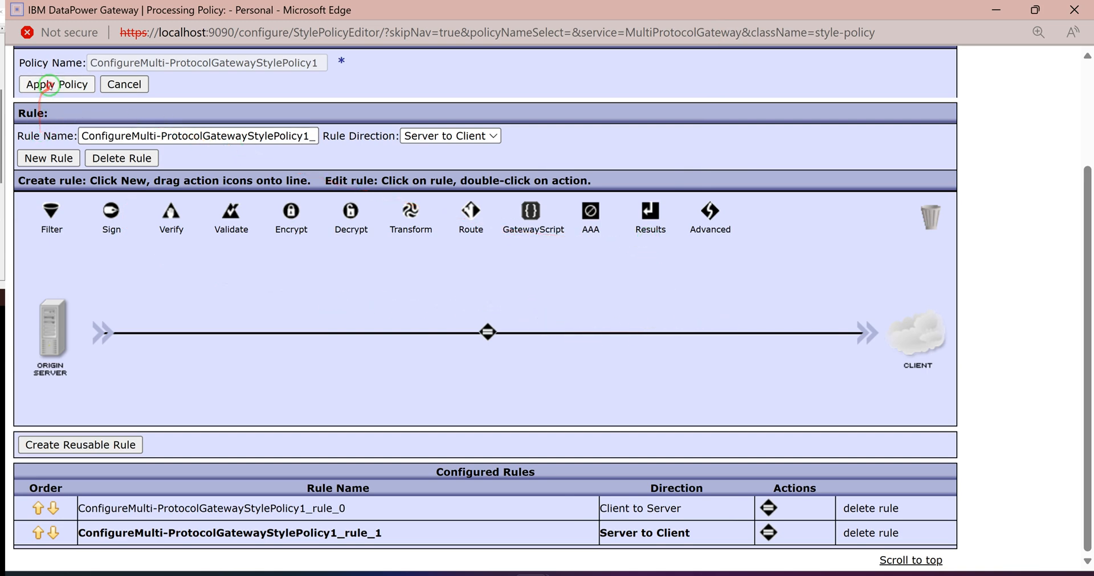
Apply the processing policy with its Client to Server and Server to Client rules
click(50, 84)
scroll(664, 399, down, 2)
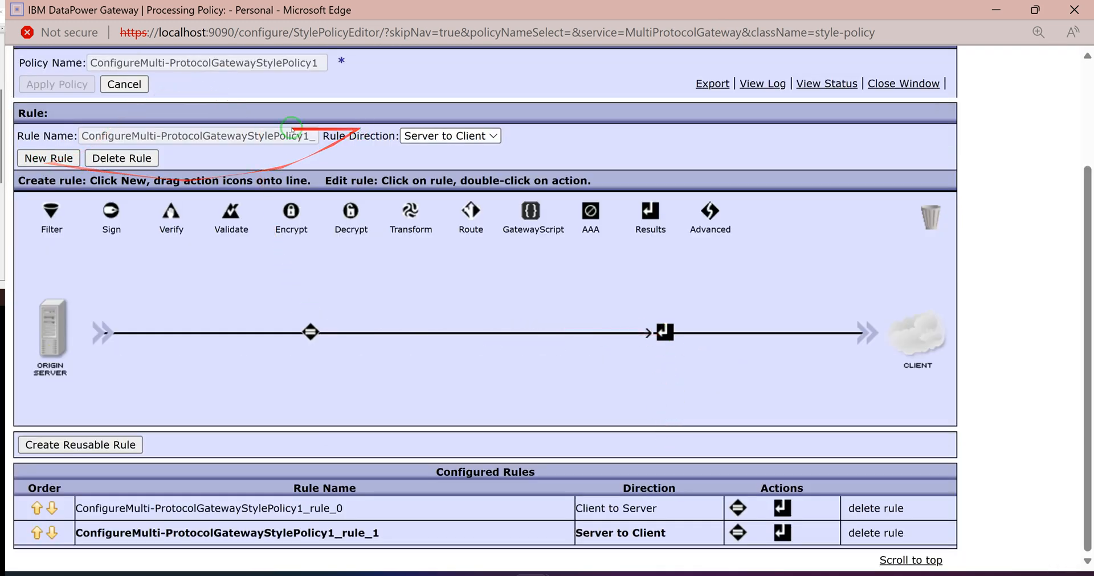
Close the processing policy editor and try to apply the gateway configuration without a front side protocol
scroll(546, 111, up, 2)
click(1073, 10)
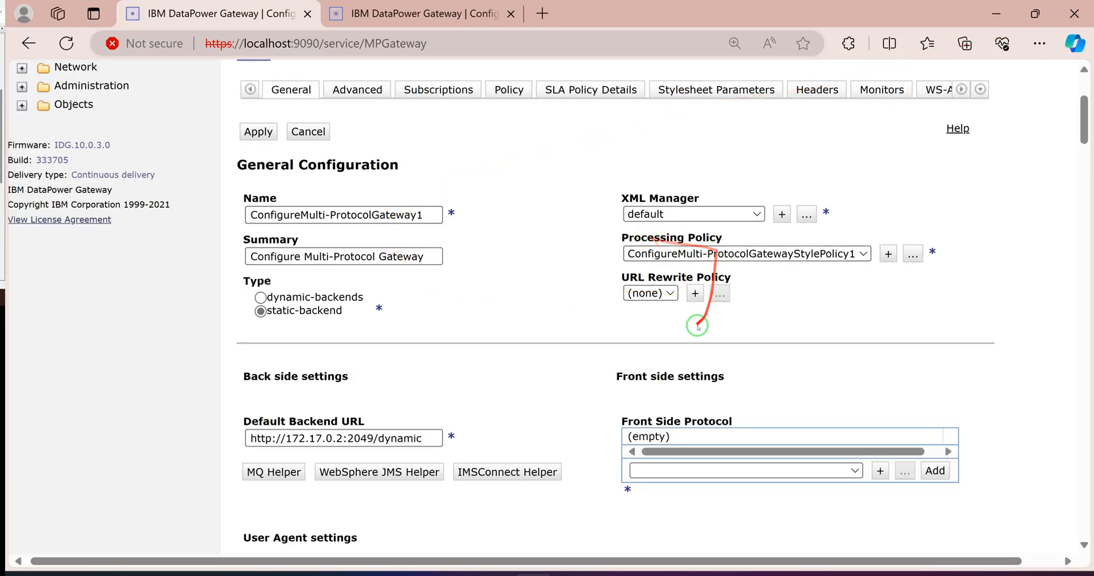
scroll(701, 325, down, 3)
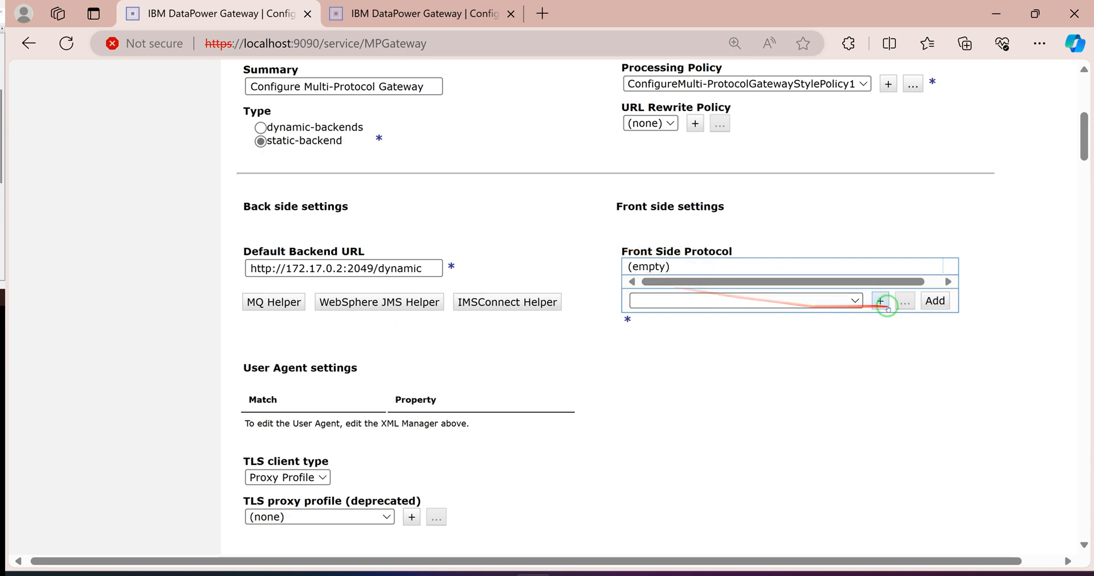
scroll(342, 149, up, 5)
click(258, 301)
click(698, 151)
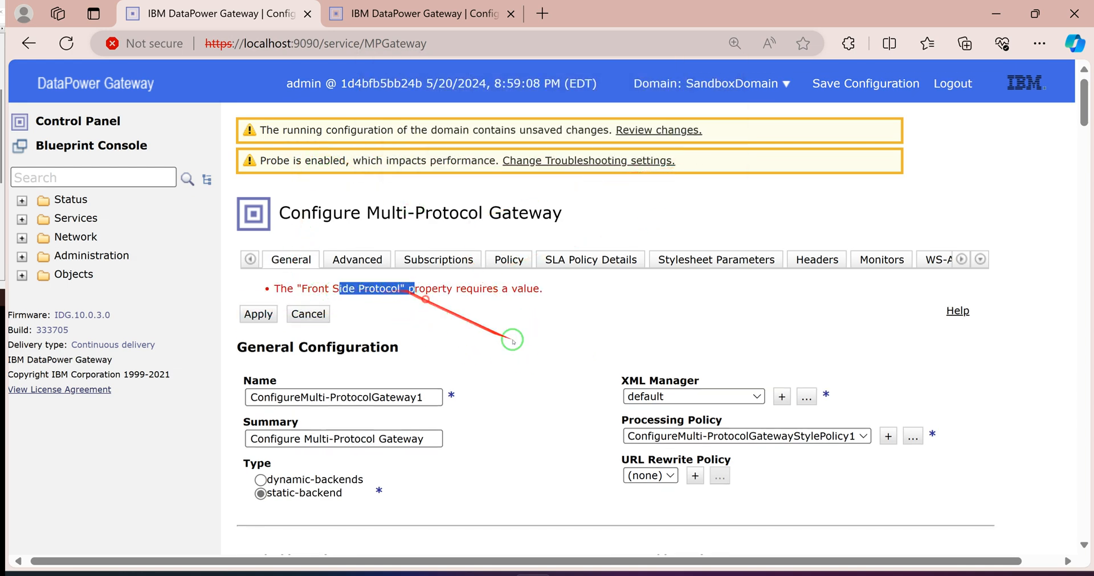
Start creating a new HTTP Handler as the gateway's front side protocol
scroll(659, 355, down, 5)
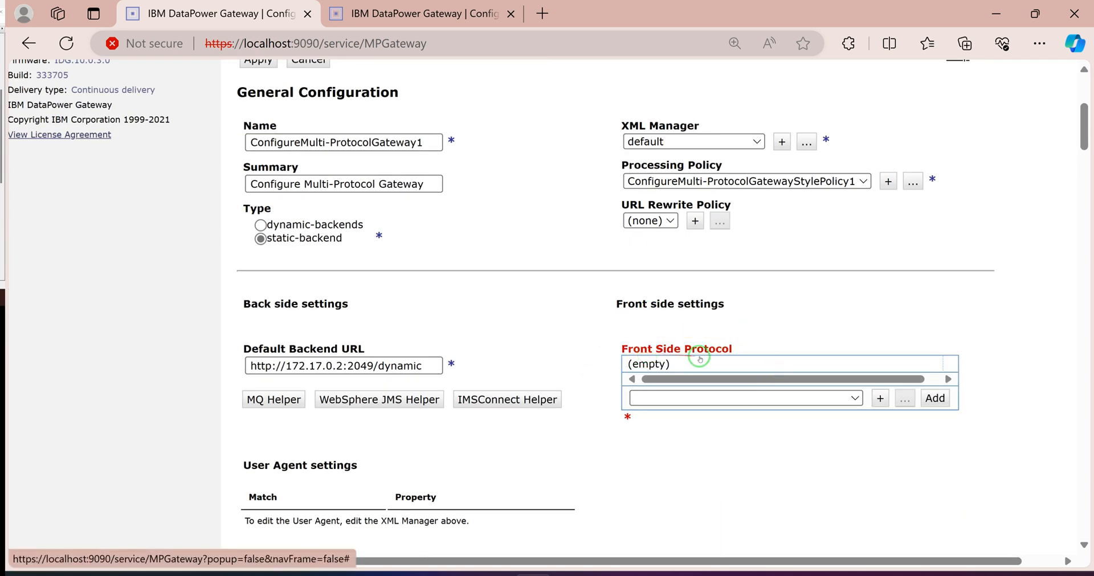
click(880, 399)
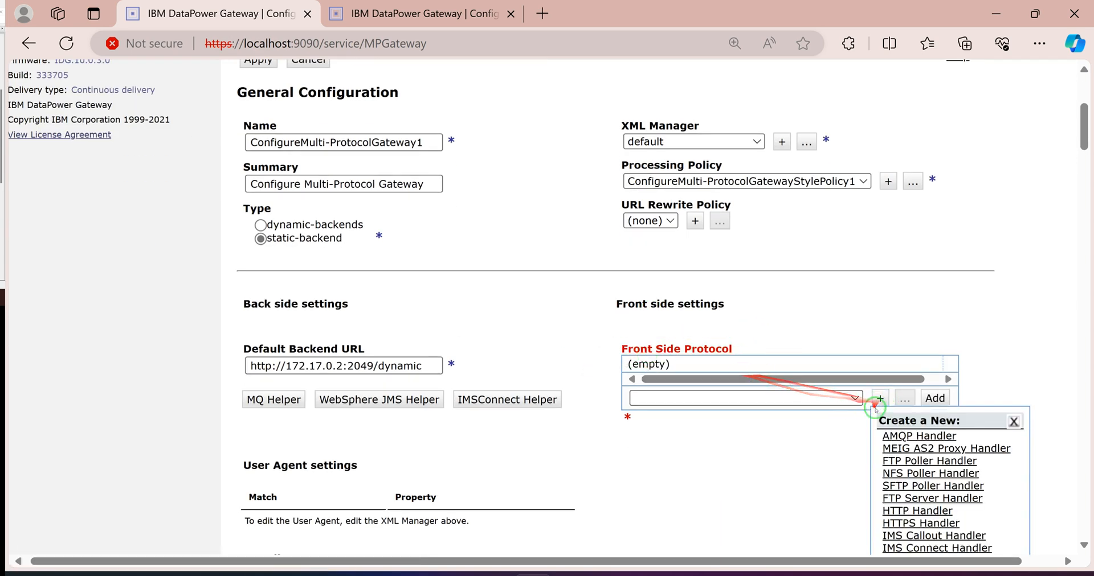
scroll(880, 405, down, 2)
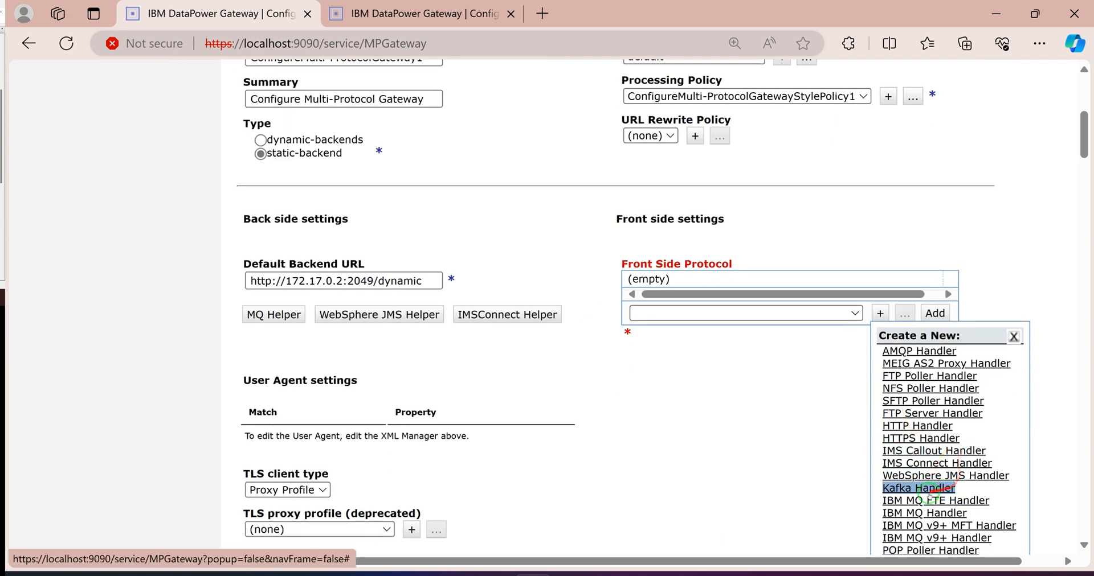
scroll(934, 502, down, 2)
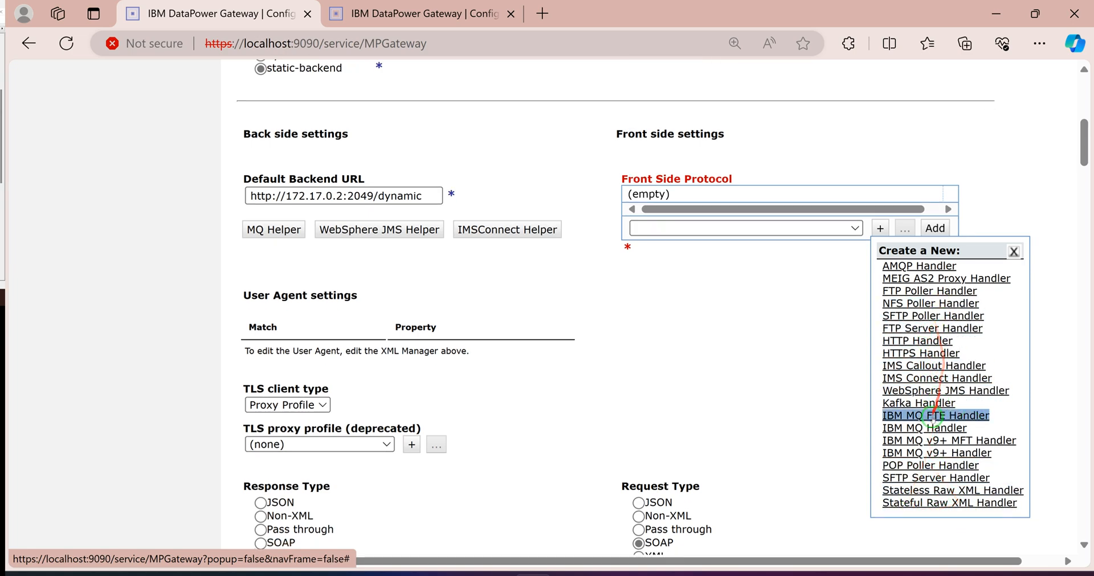
scroll(947, 468, down, 2)
scroll(948, 472, up, 5)
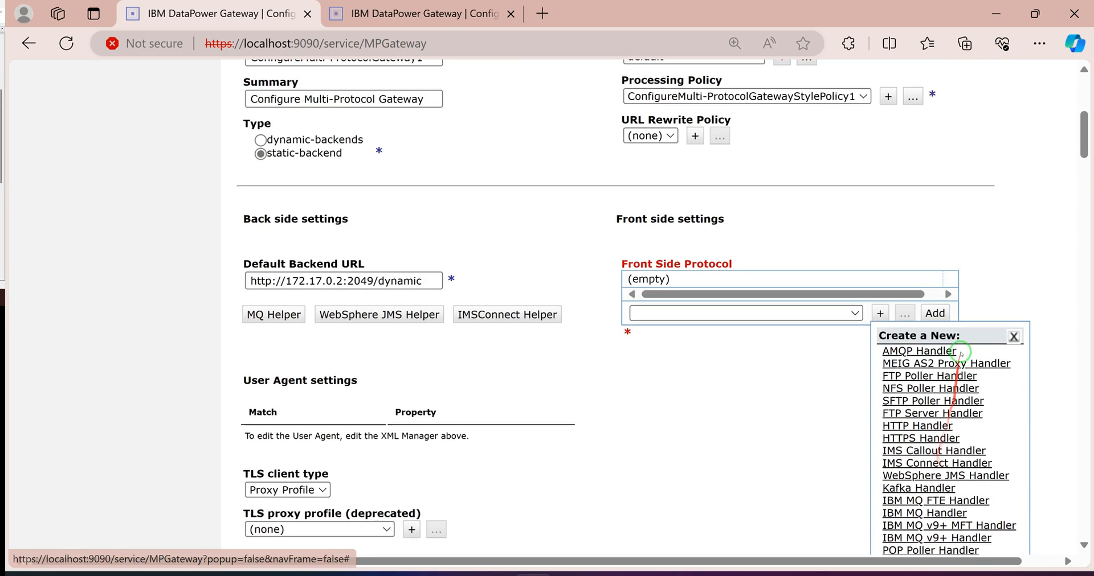
scroll(923, 421, down, 4)
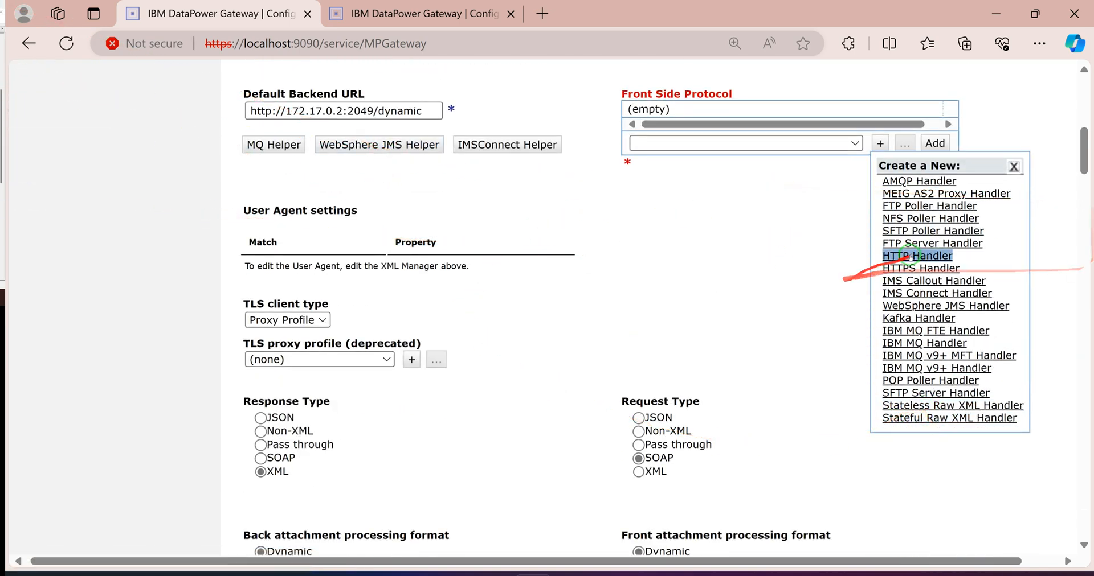
click(917, 255)
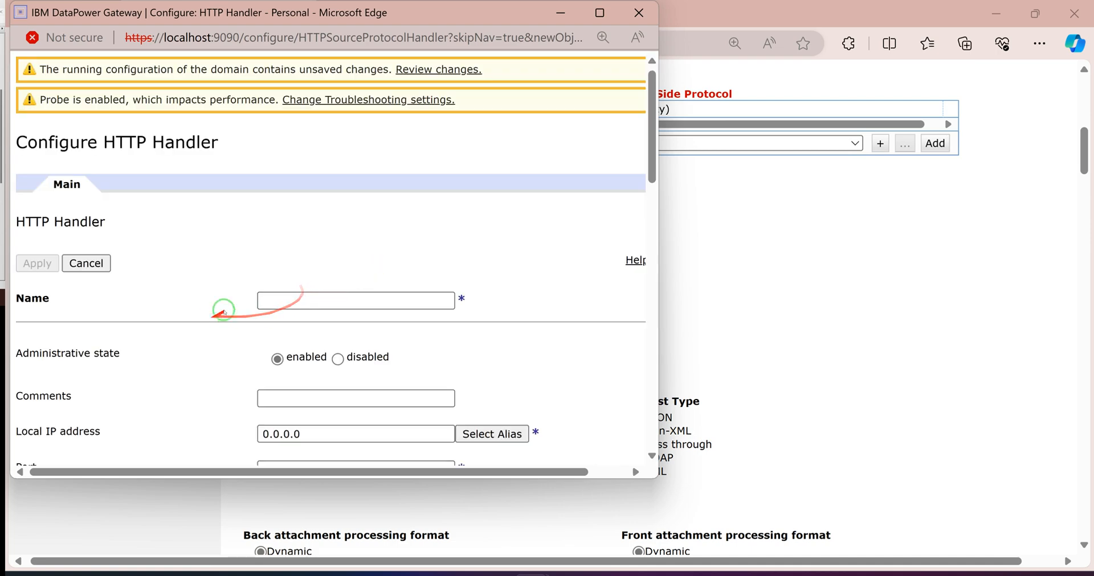
Name the HTTP handler ConfigureHTTPHandler11 and enter the same text as its comment
drag(223, 143, 19, 141)
key(ctrl+c)
click(280, 300)
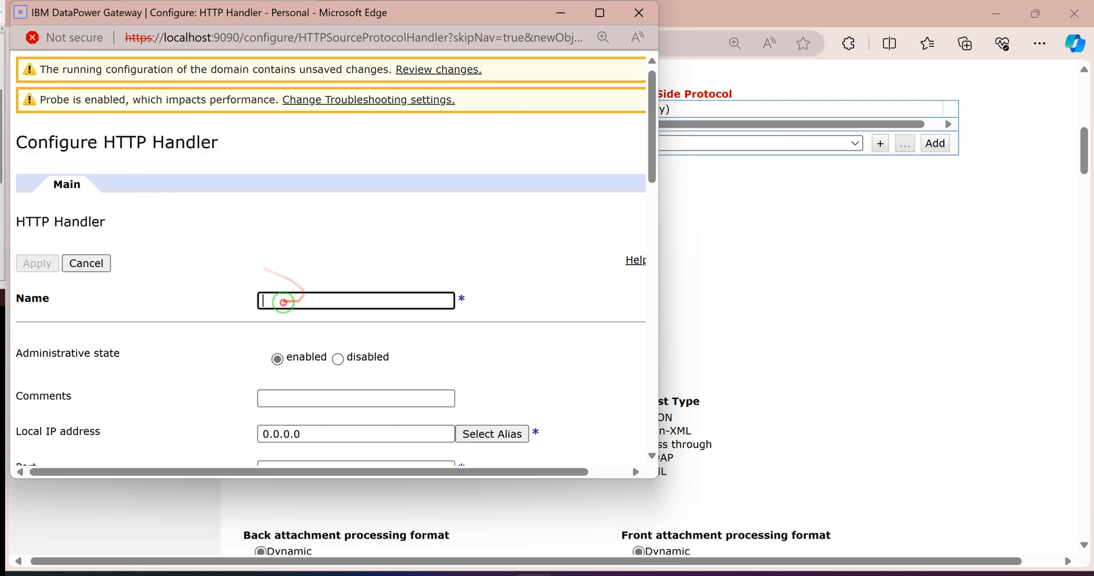
key(ctrl+v)
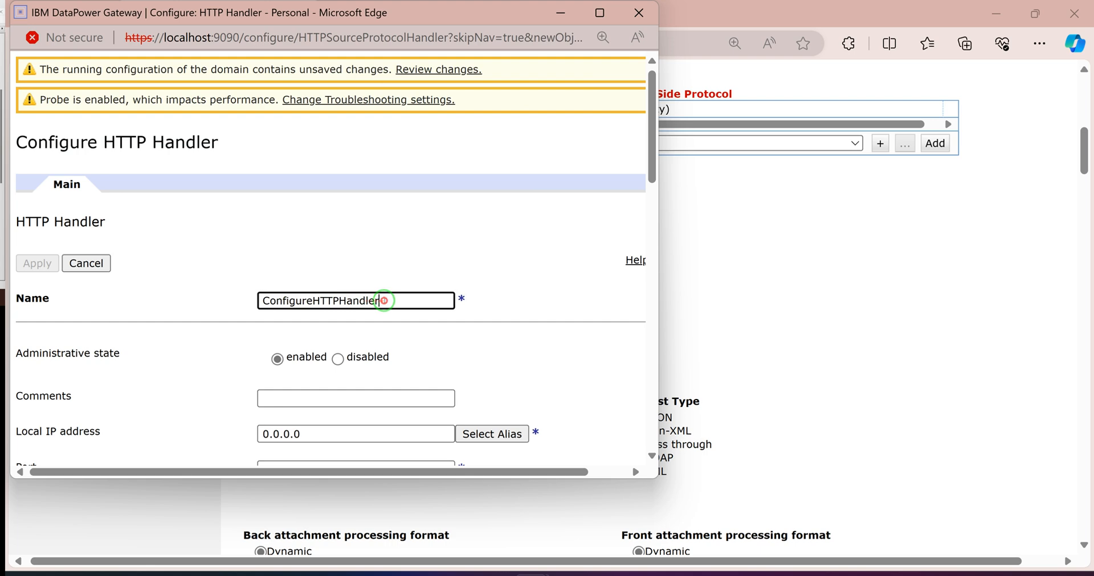
text(11)
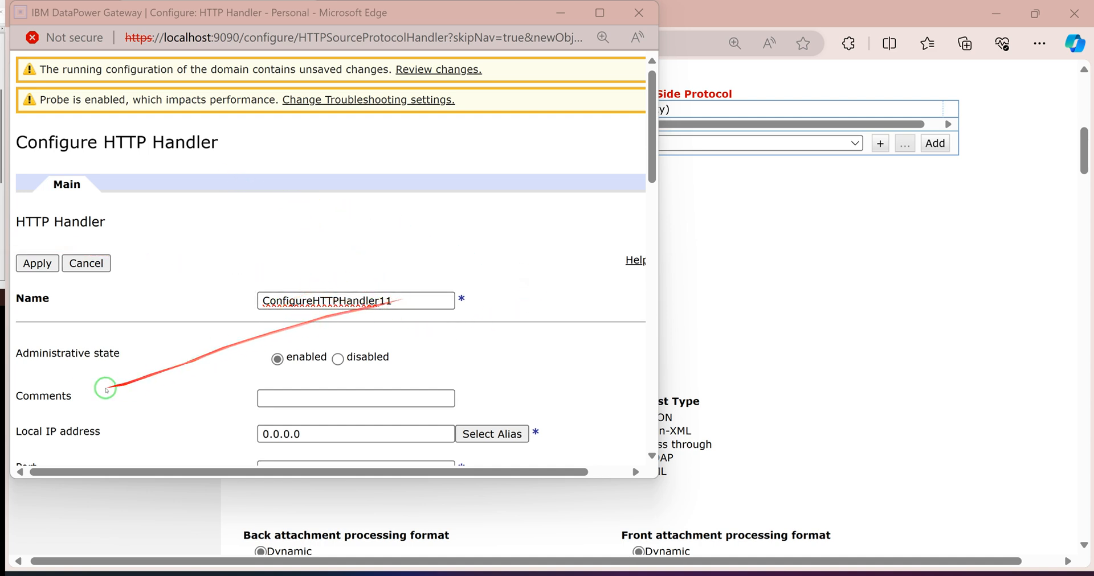
drag(430, 302, 245, 314)
key(ctrl+c)
click(316, 396)
key(ctrl+v)
Set the handler's local IP address to the host alias eth0_ipv4_1 and its port to 8089
scroll(388, 393, down, 2)
click(462, 350)
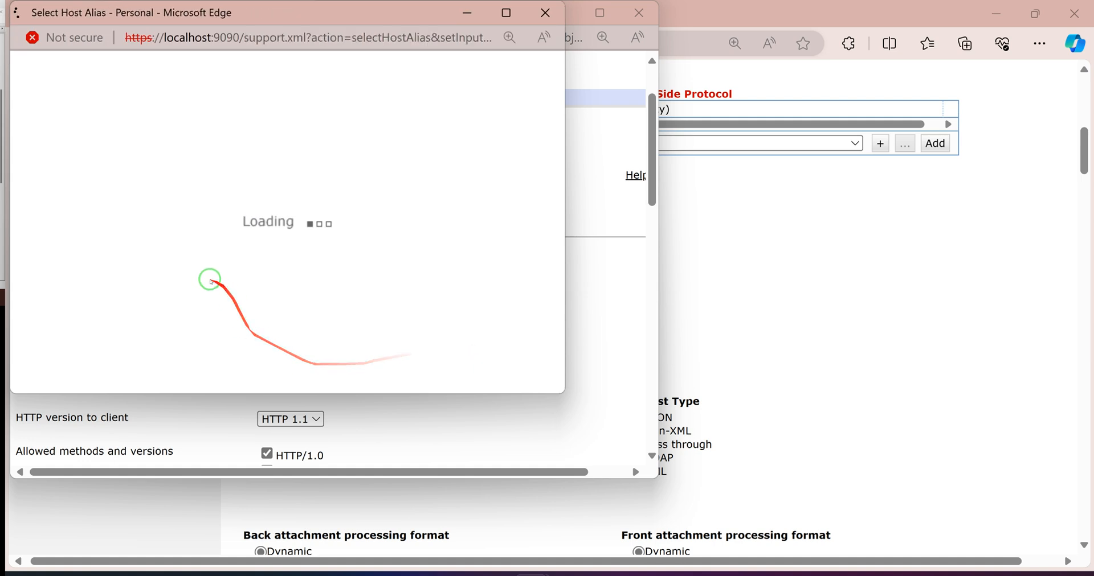
double_click(37, 111)
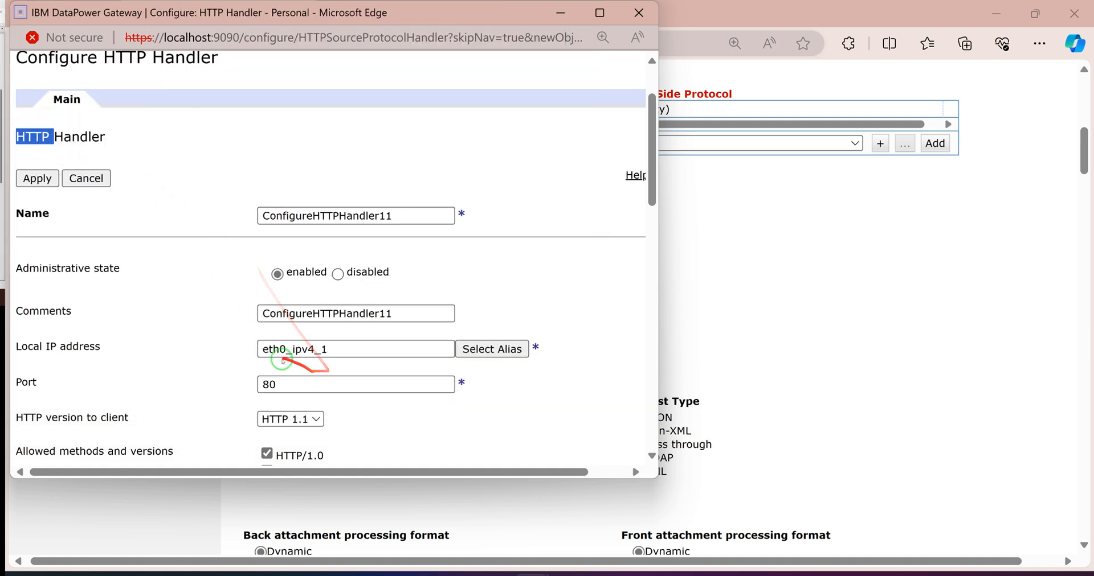
click(279, 389)
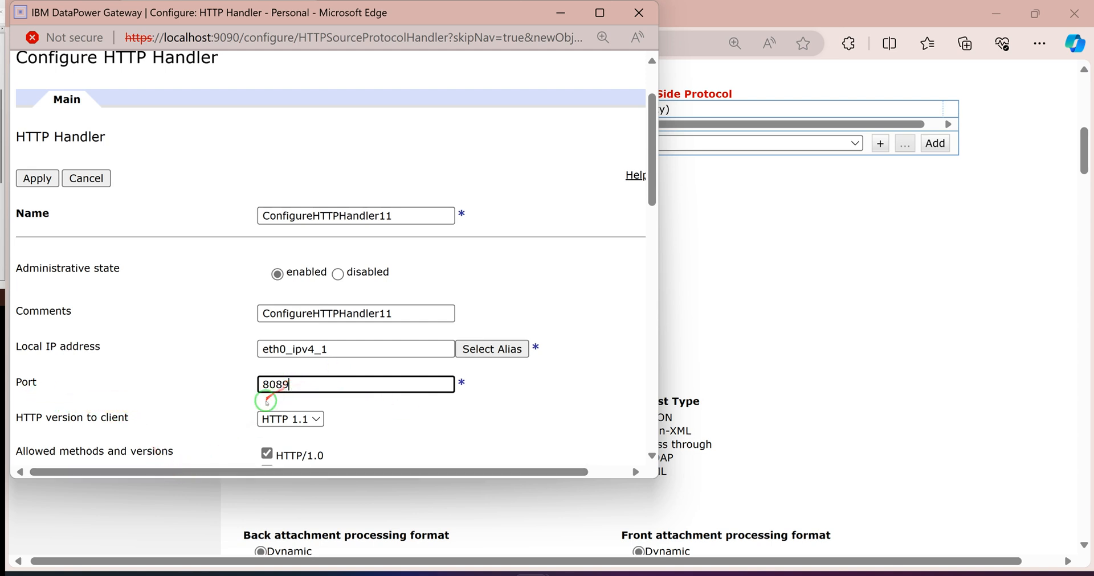
Allow the GET method in the HTTP handler's allowed methods and versions
scroll(293, 375, down, 2)
scroll(274, 297, down, 2)
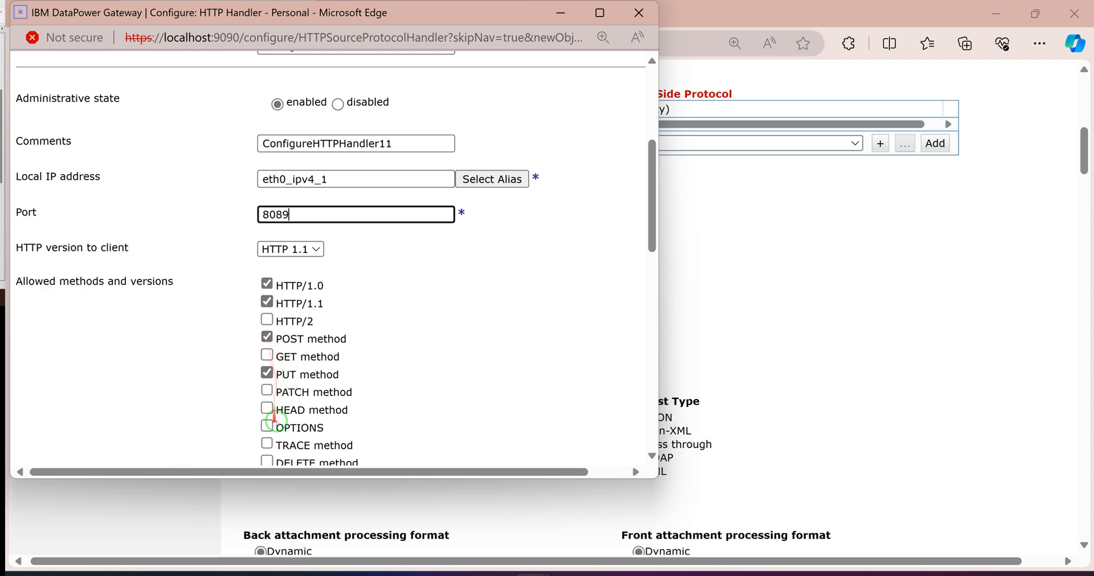
click(266, 356)
scroll(284, 433, down, 2)
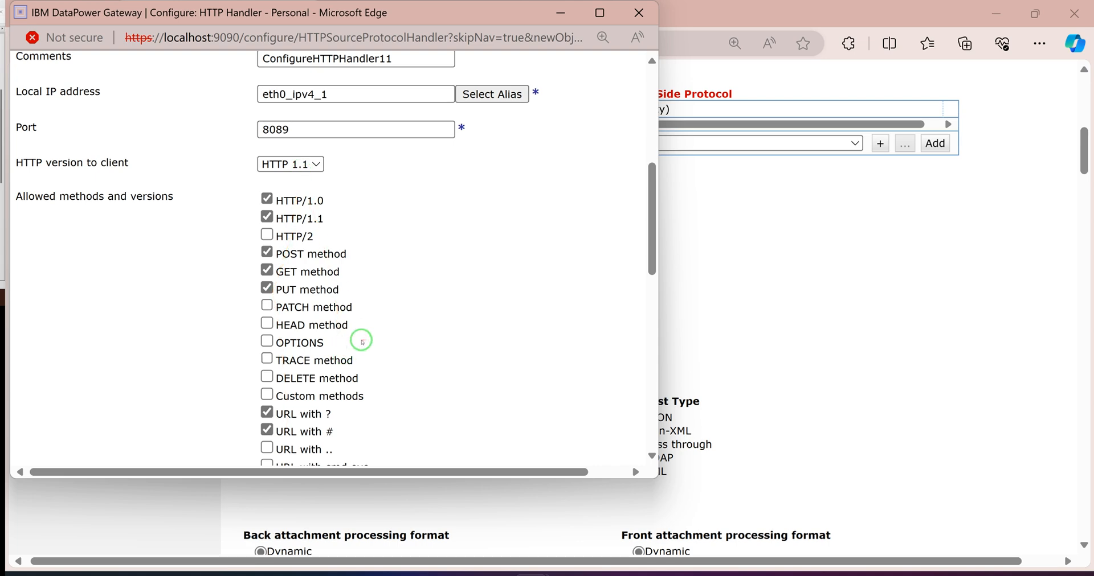
Check the remaining HTTP handler settings and apply the handler
scroll(363, 342, down, 8)
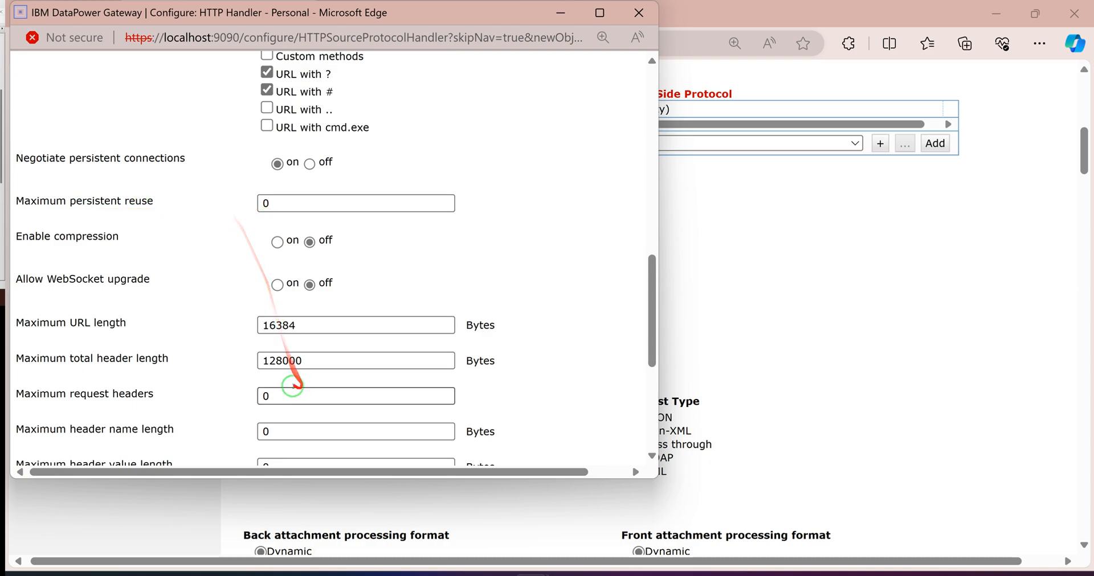
scroll(335, 342, down, 7)
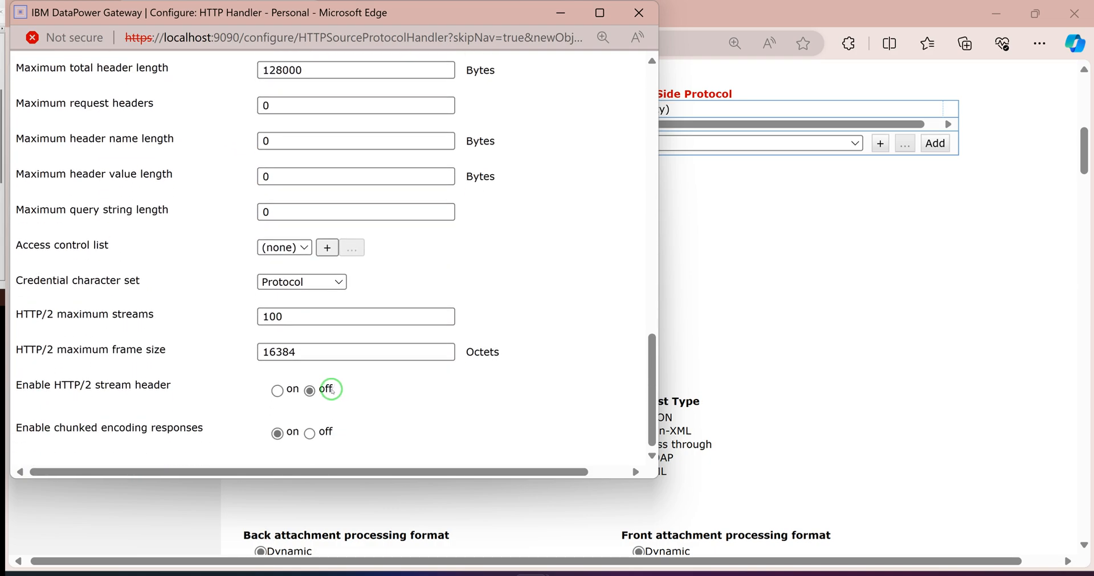
scroll(333, 391, up, 20)
scroll(356, 340, up, 1)
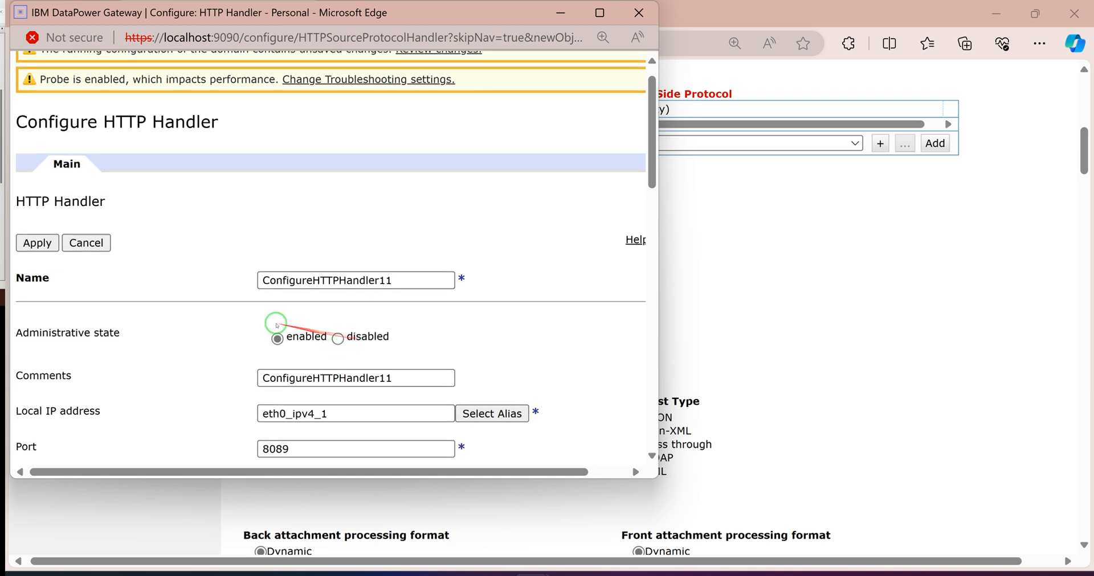
scroll(447, 421, down, 1)
scroll(446, 420, up, 1)
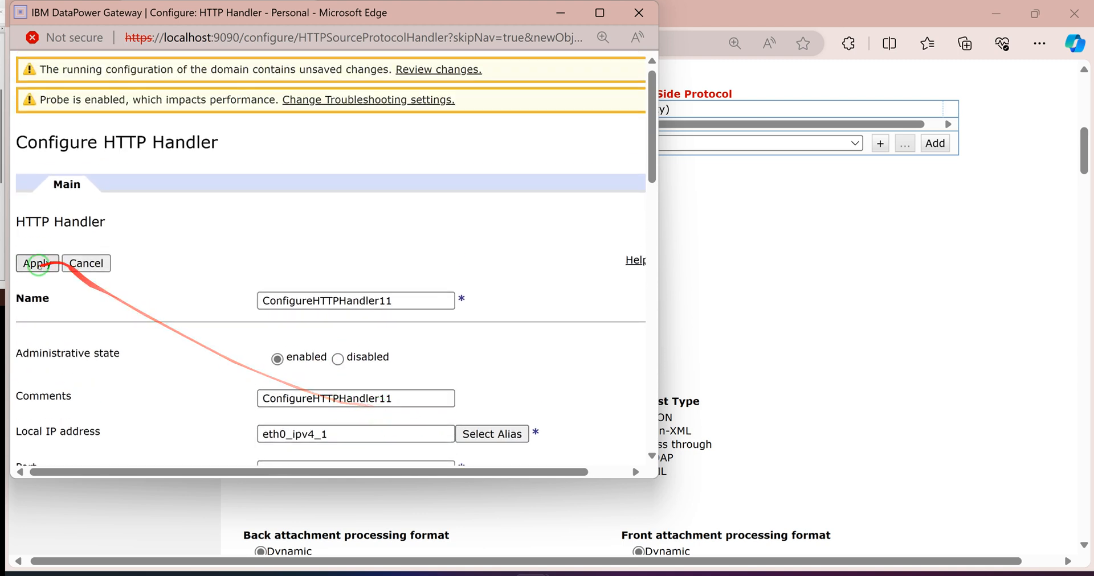
click(43, 260)
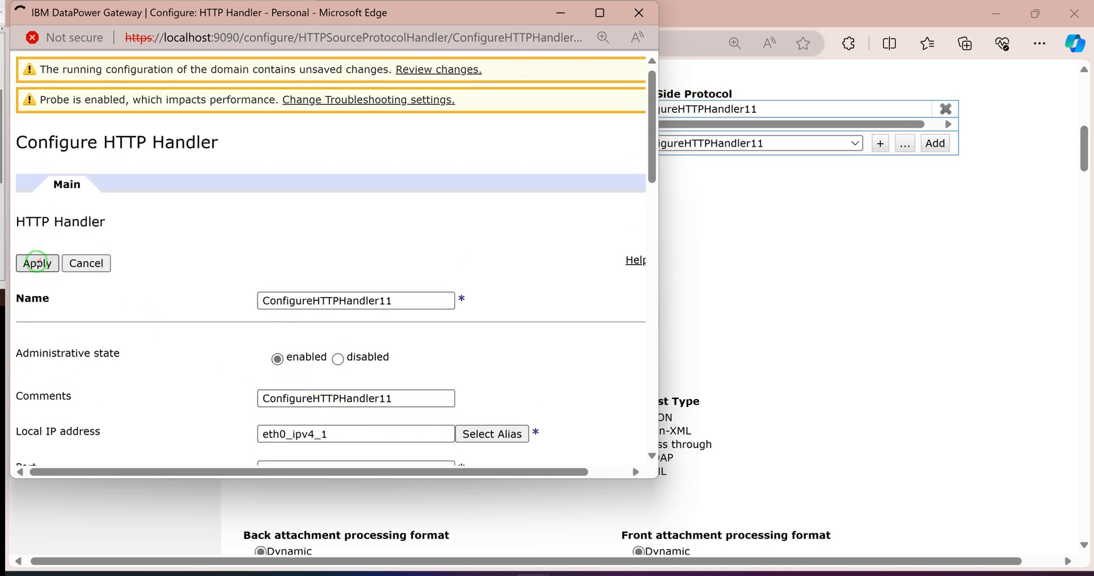
Set the gateway's request type to XML and apply the Multi-Protocol Gateway configuration
scroll(756, 377, down, 4)
scroll(684, 377, down, 3)
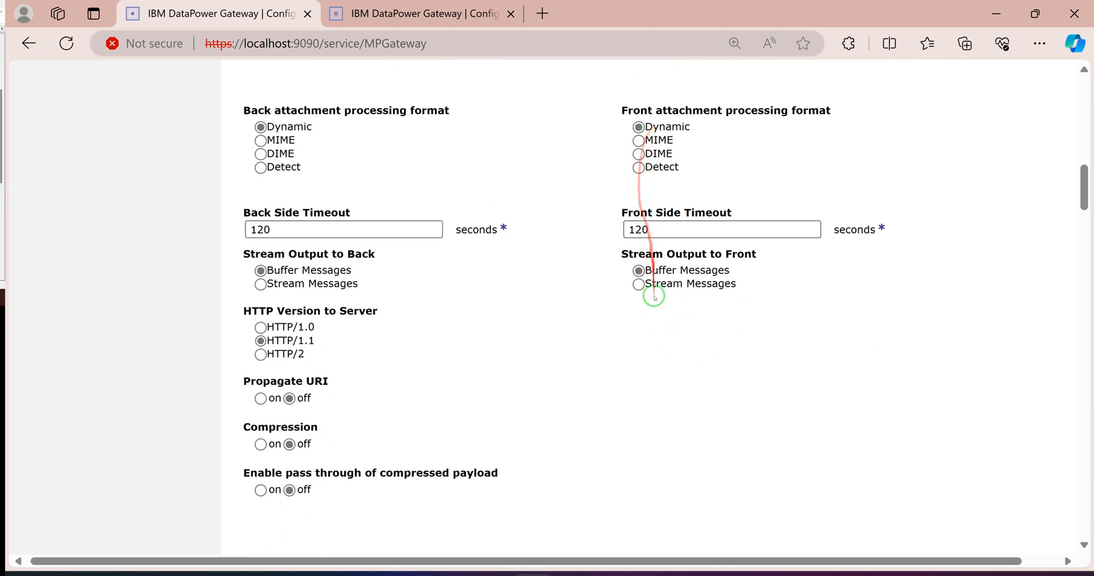
scroll(655, 296, up, 5)
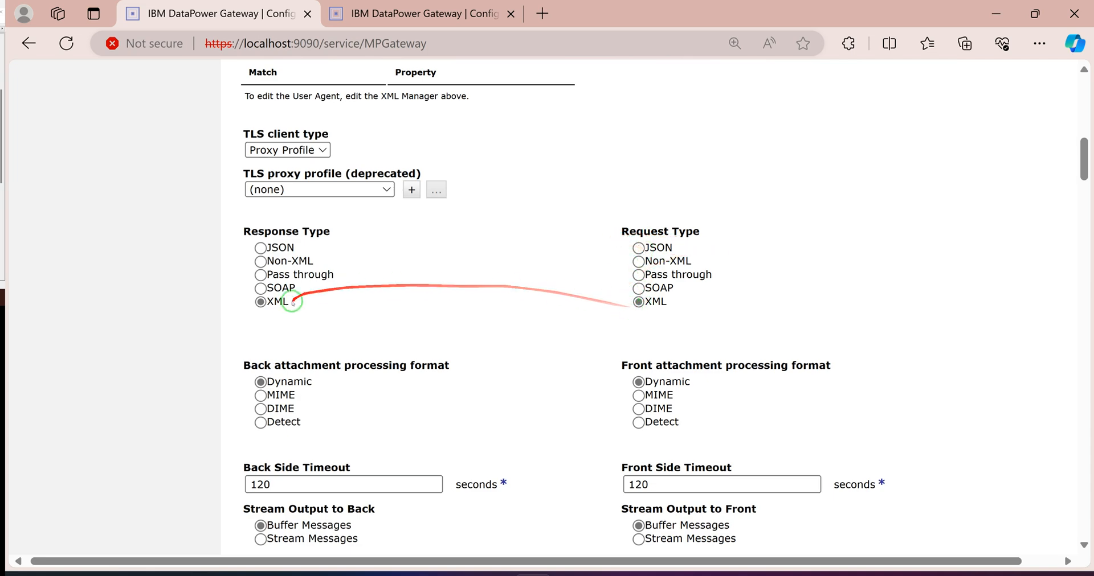
scroll(648, 214, up, 5)
scroll(578, 300, down, 12)
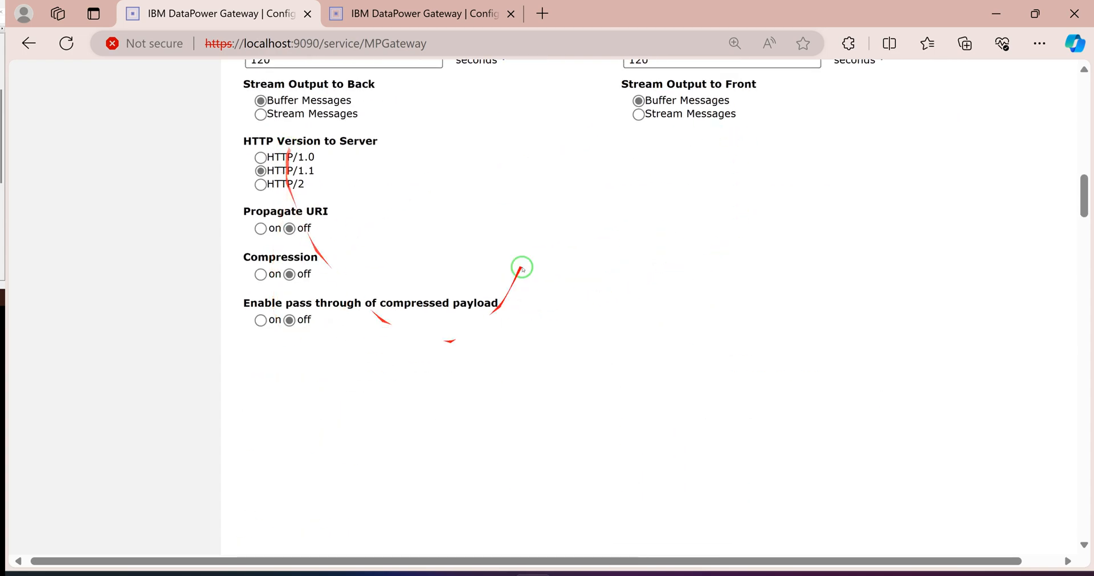
scroll(330, 245, up, 13)
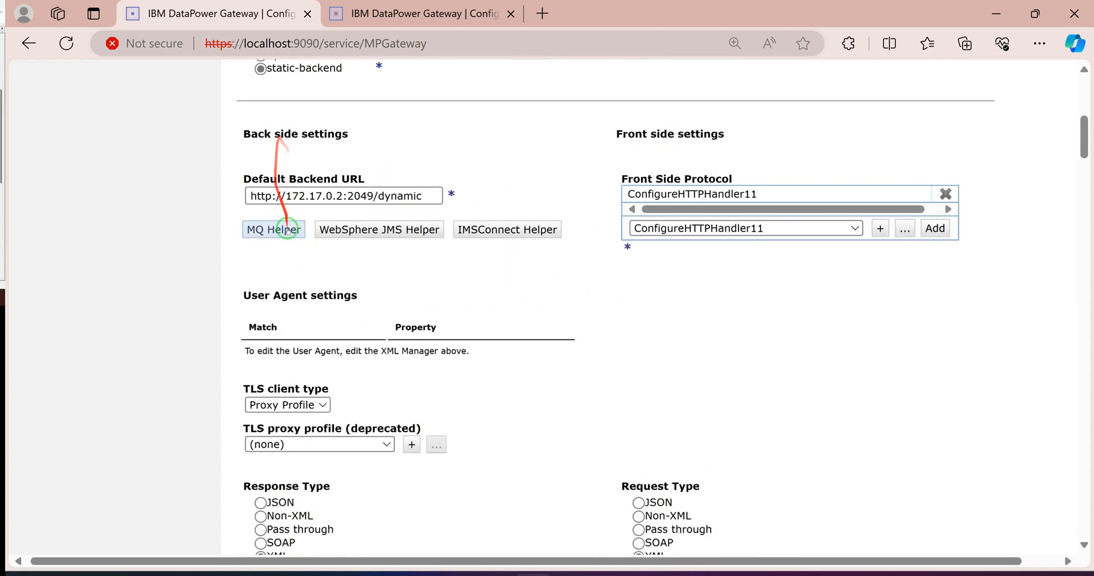
click(284, 230)
click(259, 144)
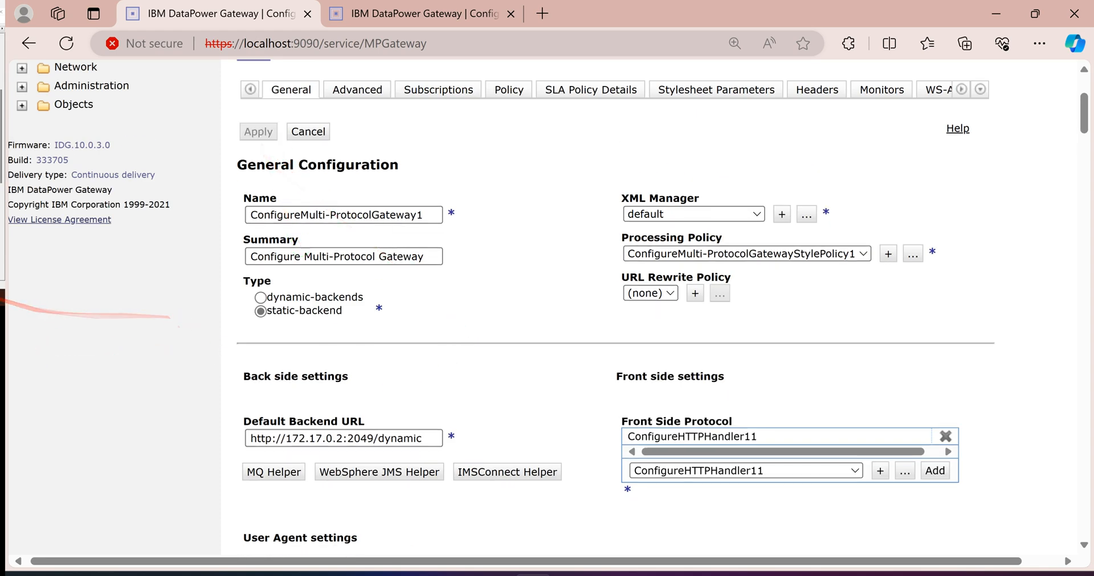
Search the navigation for "test" and open the Send a Test Message tool
scroll(416, 319, down, 6)
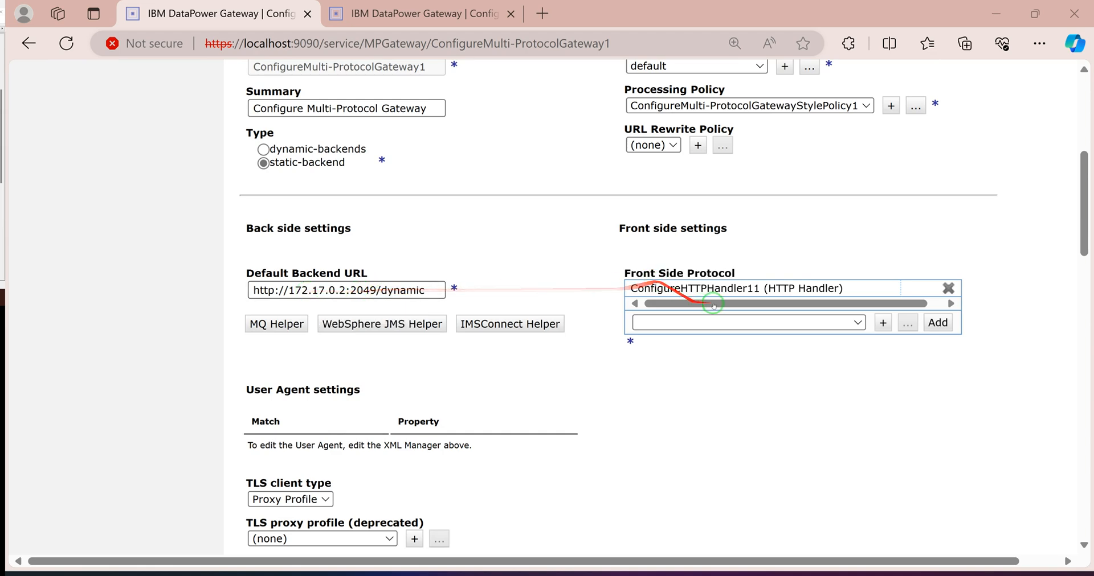
scroll(731, 200, up, 2)
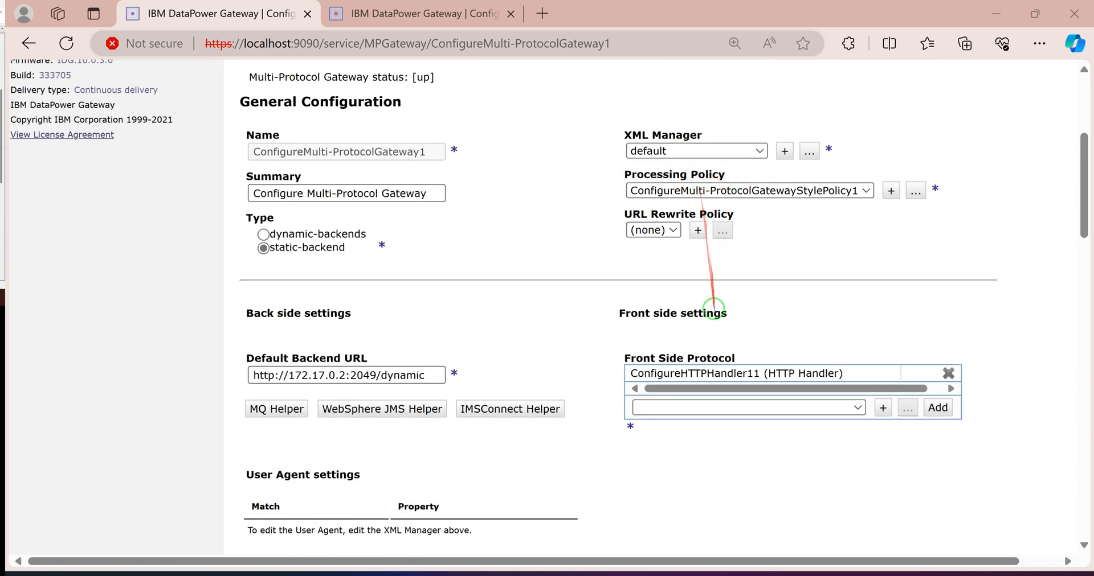
scroll(715, 313, down, 5)
scroll(698, 309, up, 6)
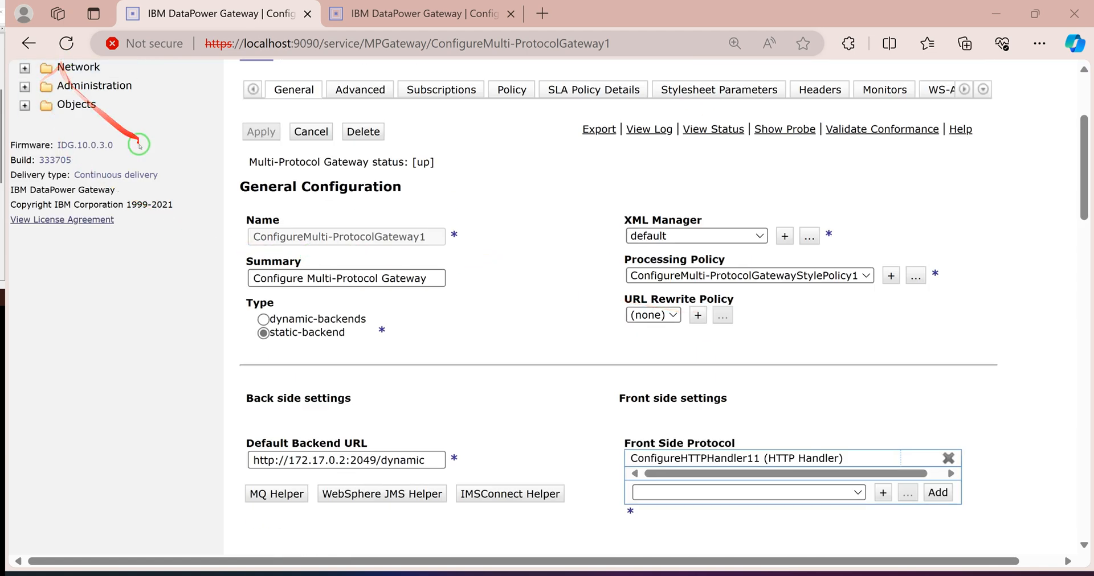
scroll(139, 134, up, 3)
click(78, 181)
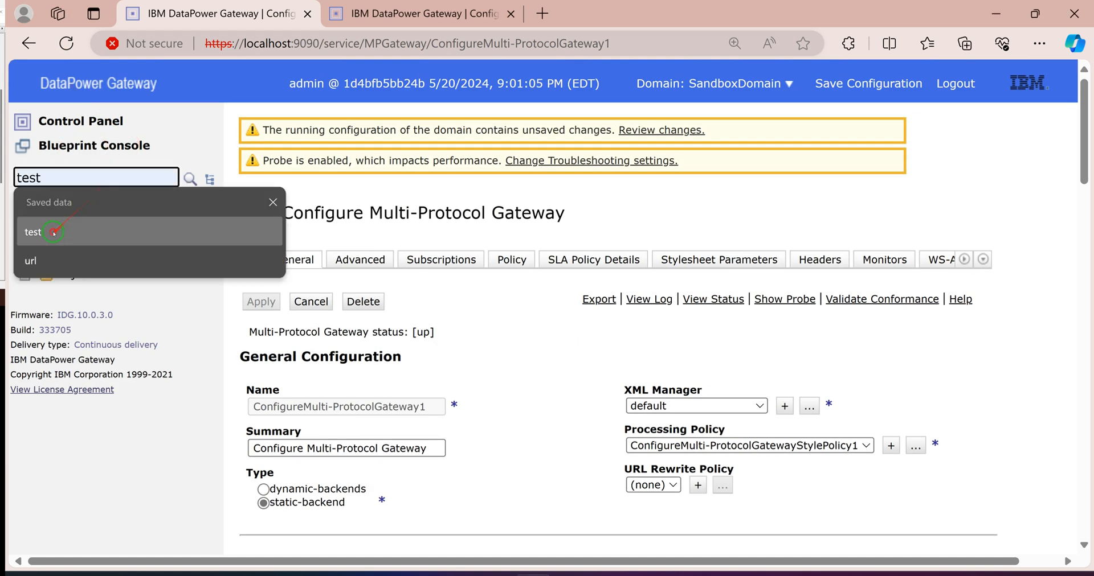
click(63, 231)
click(191, 179)
click(77, 199)
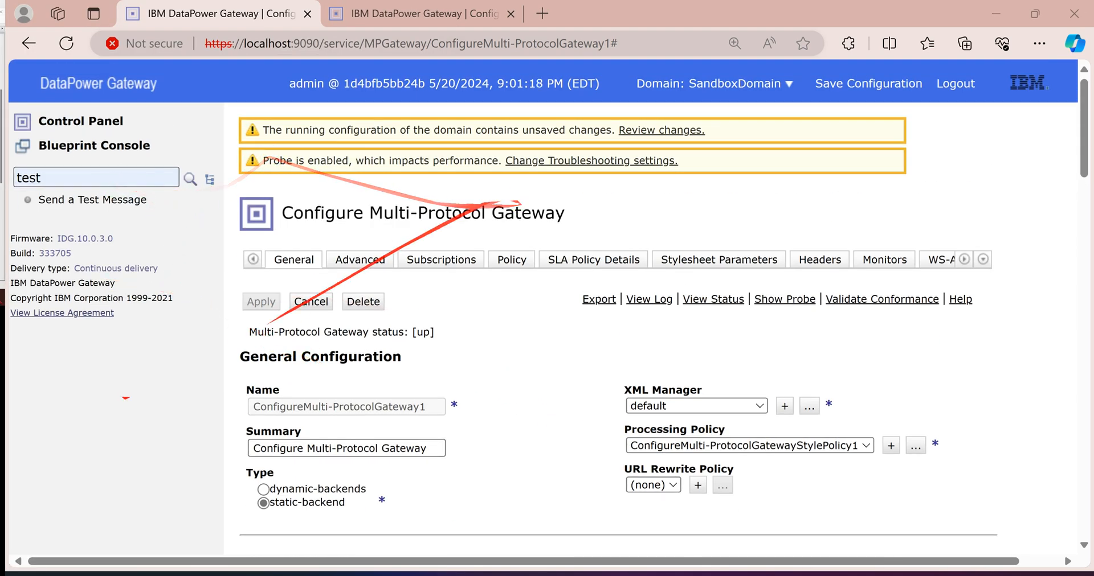
click(100, 188)
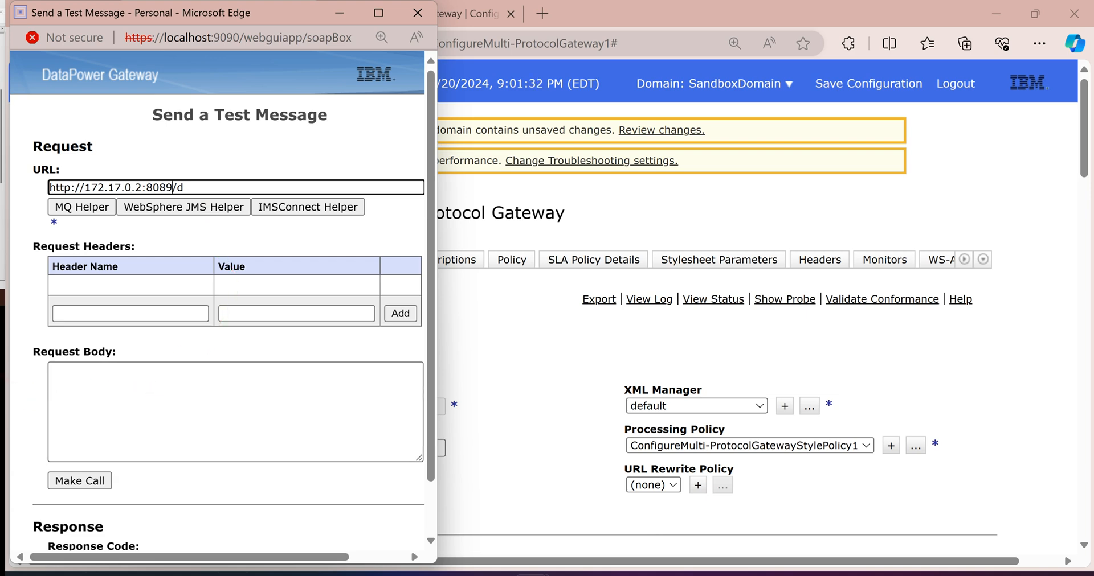
click(120, 379)
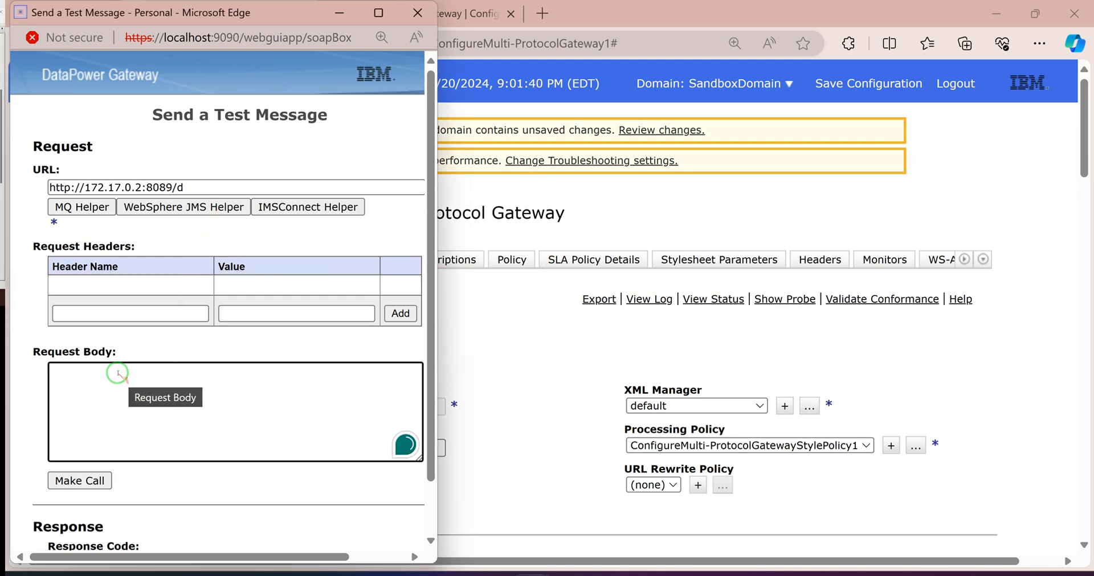
key(ctrl+v)
scroll(114, 410, up, 3)
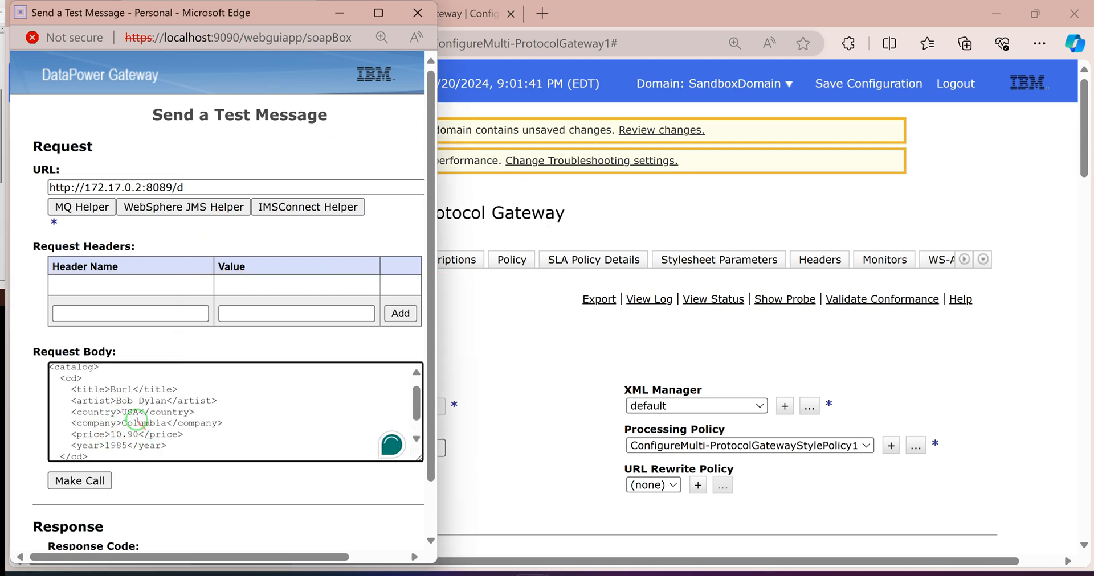
click(96, 483)
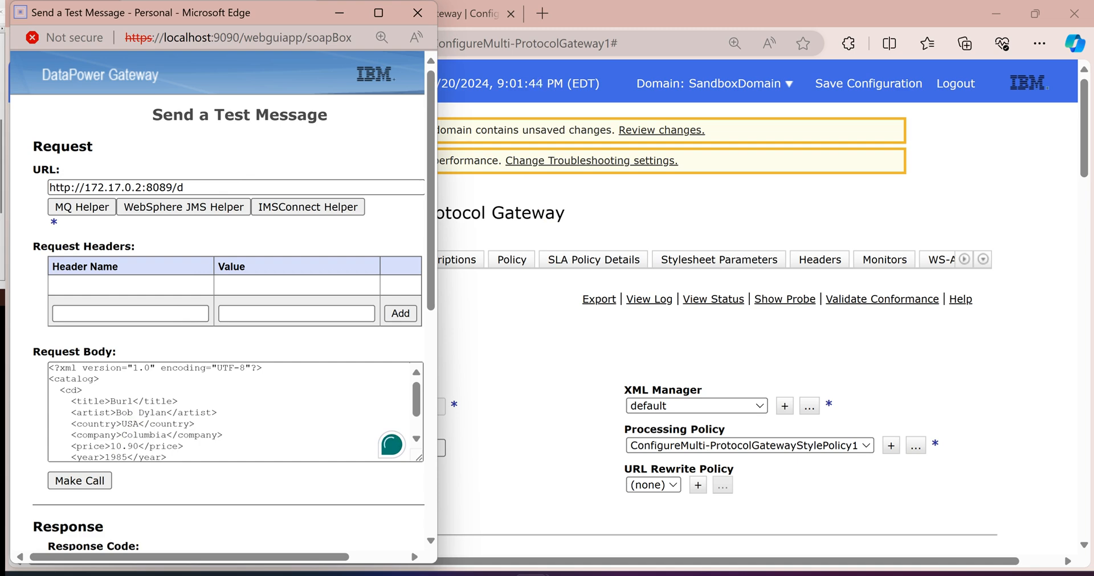
Examine the test call's response code, headers and body against the request URL's port, and close the test message window
scroll(205, 411, down, 8)
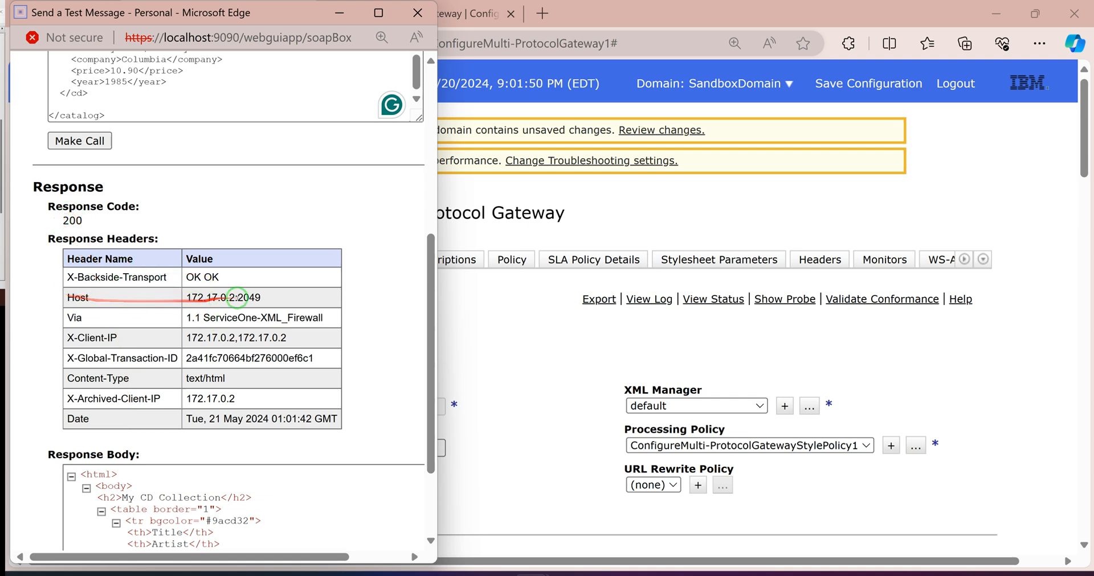
scroll(208, 298, up, 3)
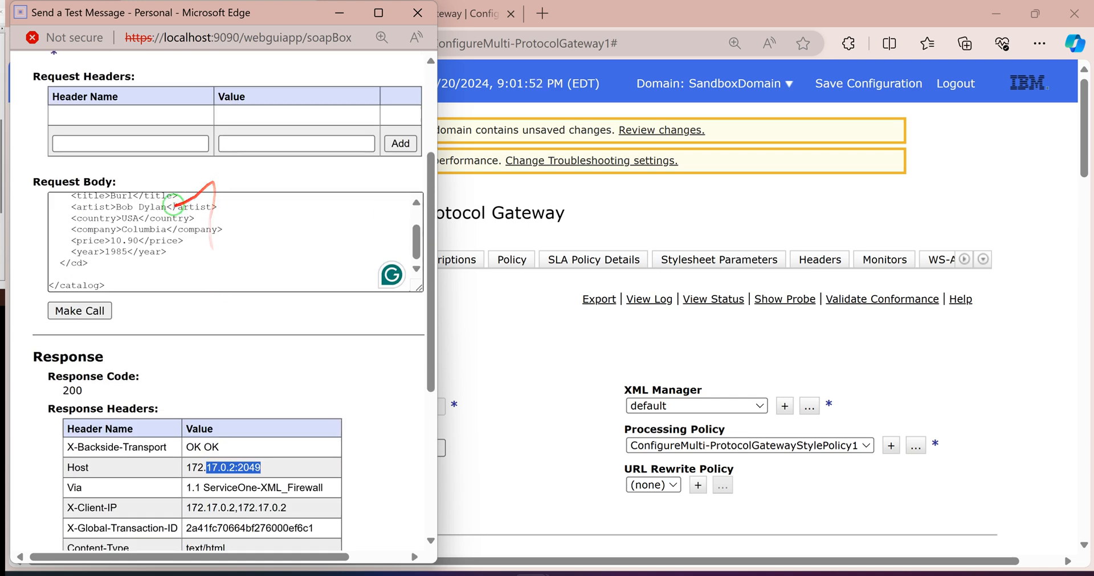
scroll(147, 288, up, 3)
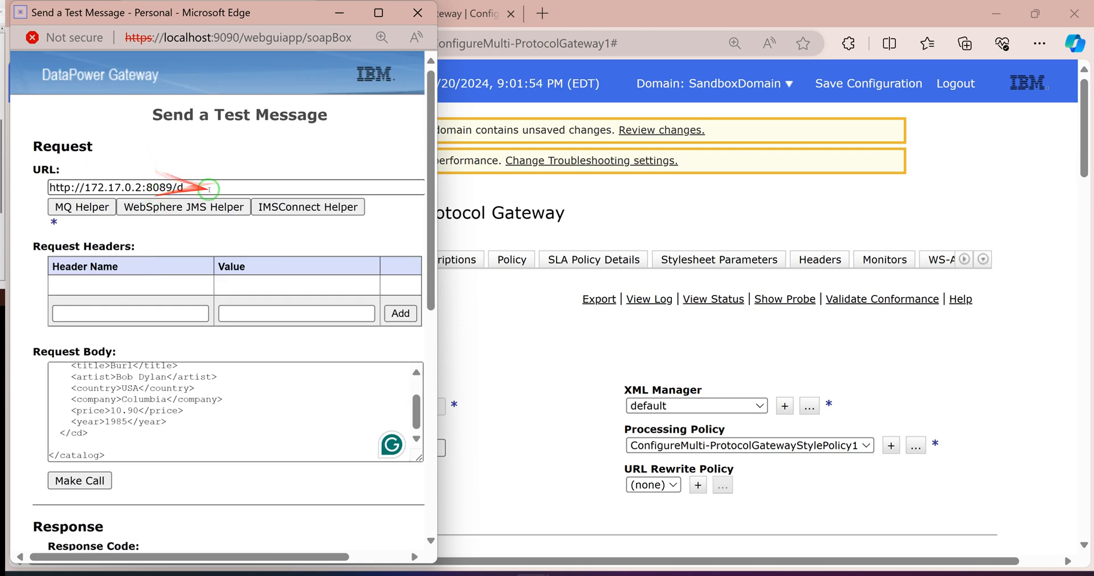
drag(195, 185, 174, 184)
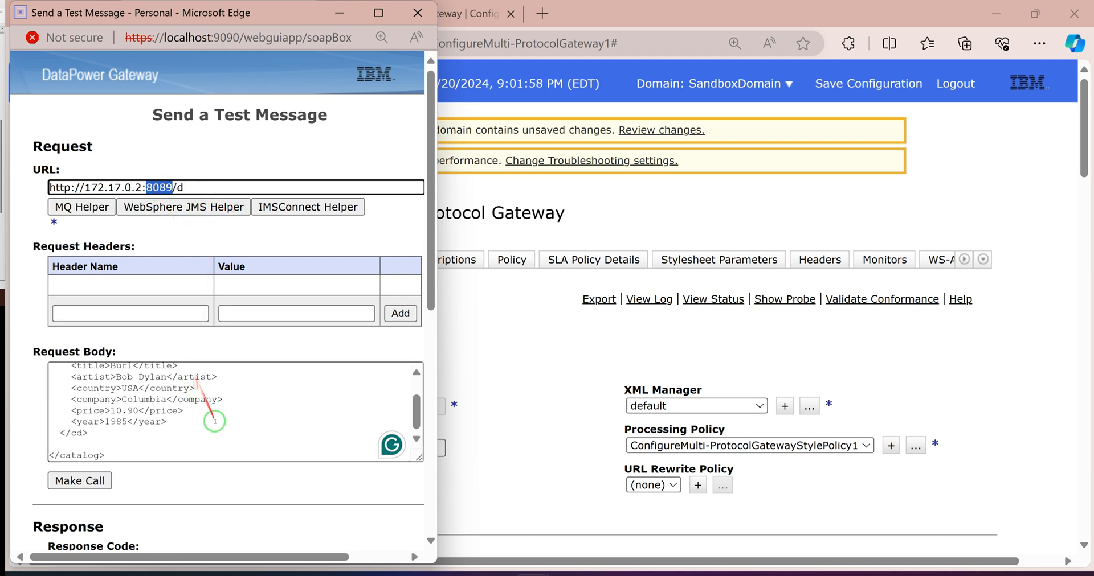
scroll(211, 410, down, 8)
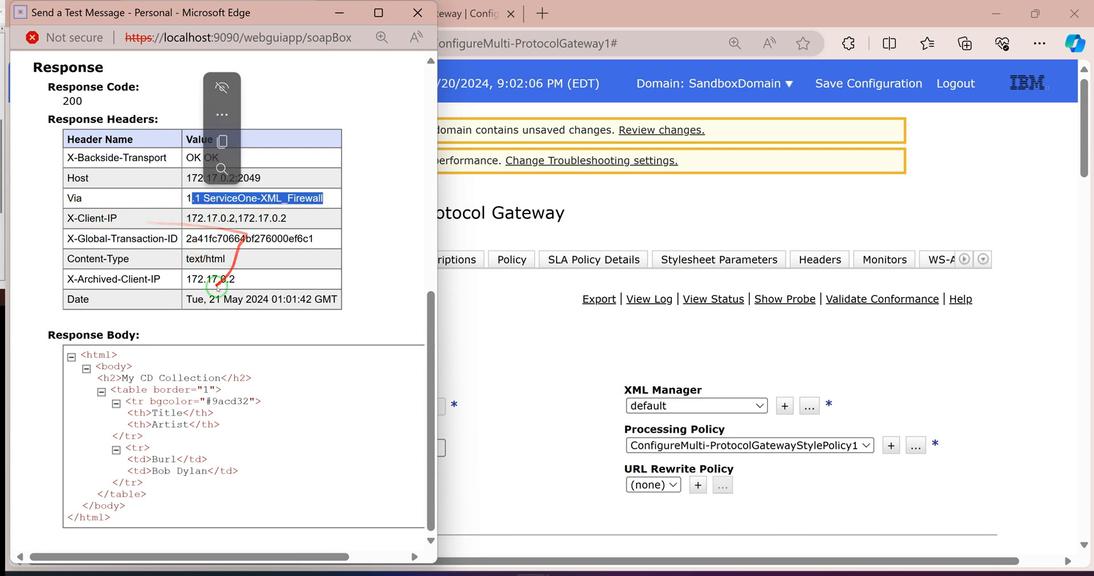
click(418, 13)
Start creating a new HTTPS Handler in the gateway's front side protocol settings
scroll(740, 325, down, 3)
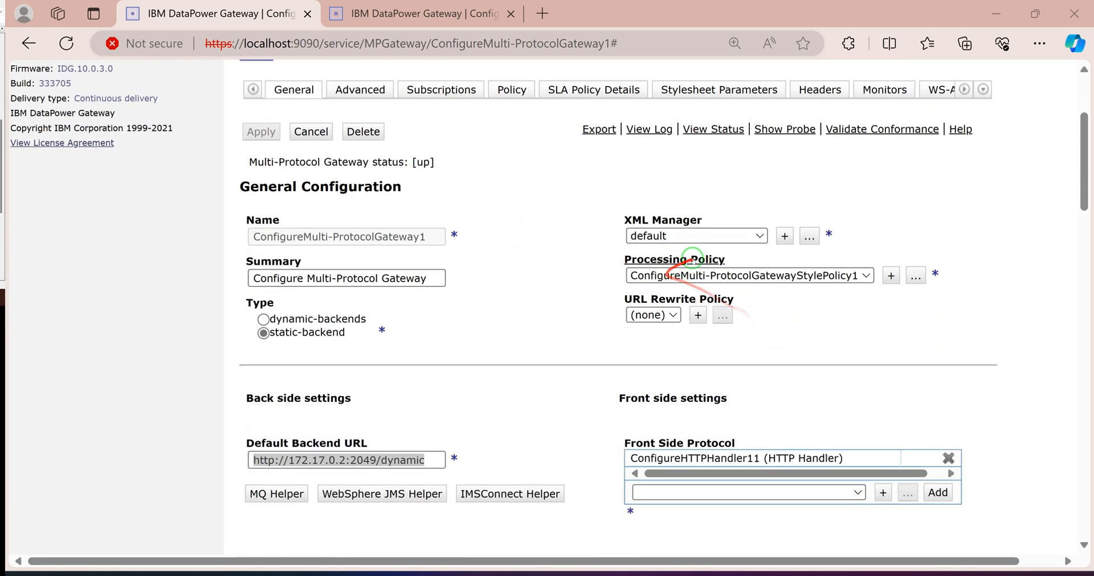
scroll(737, 296, down, 3)
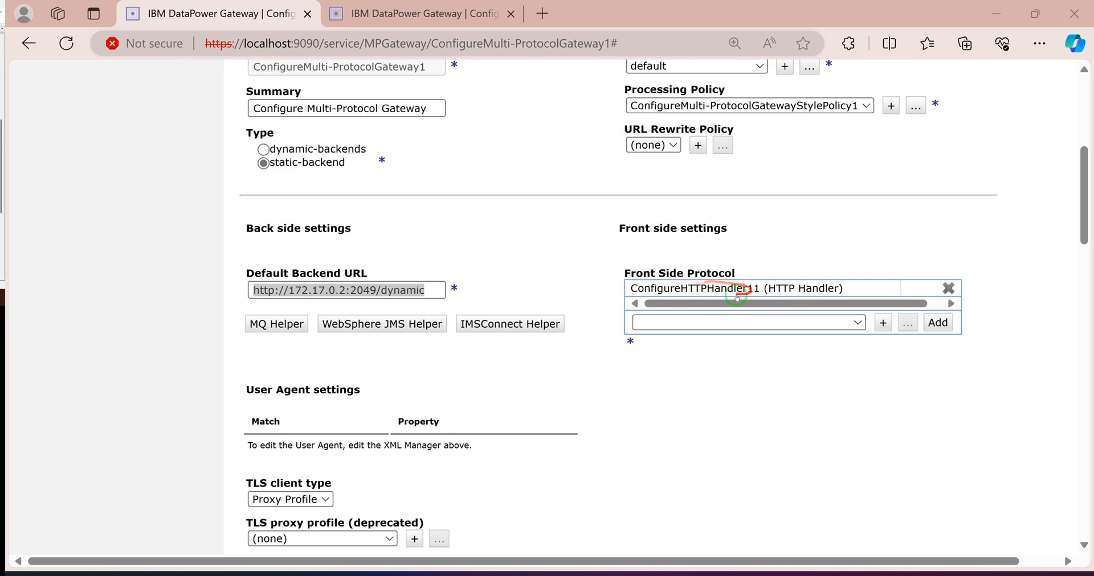
click(883, 322)
scroll(923, 284, down, 4)
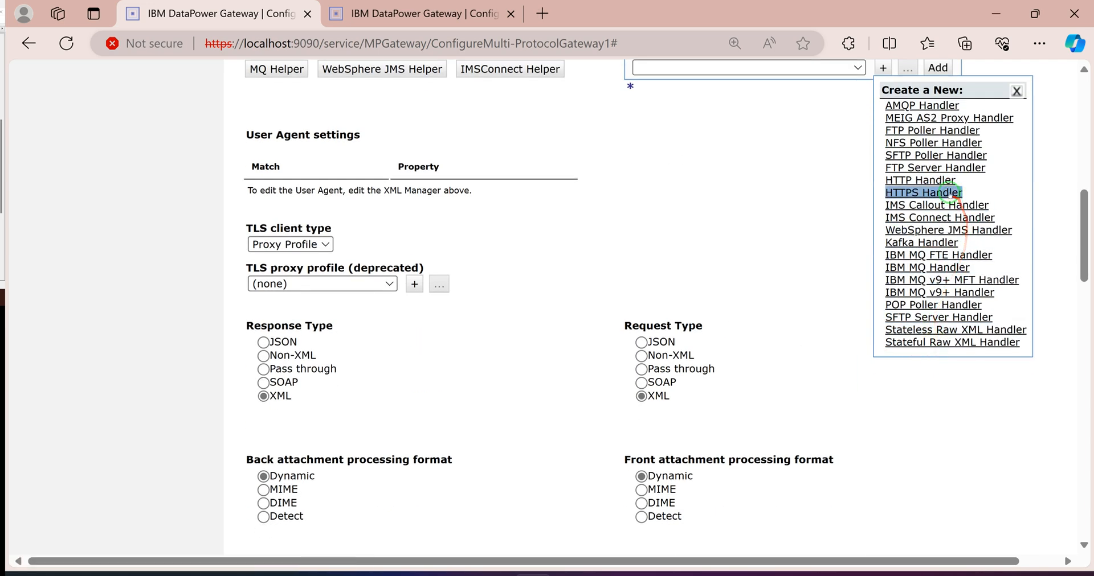
click(936, 193)
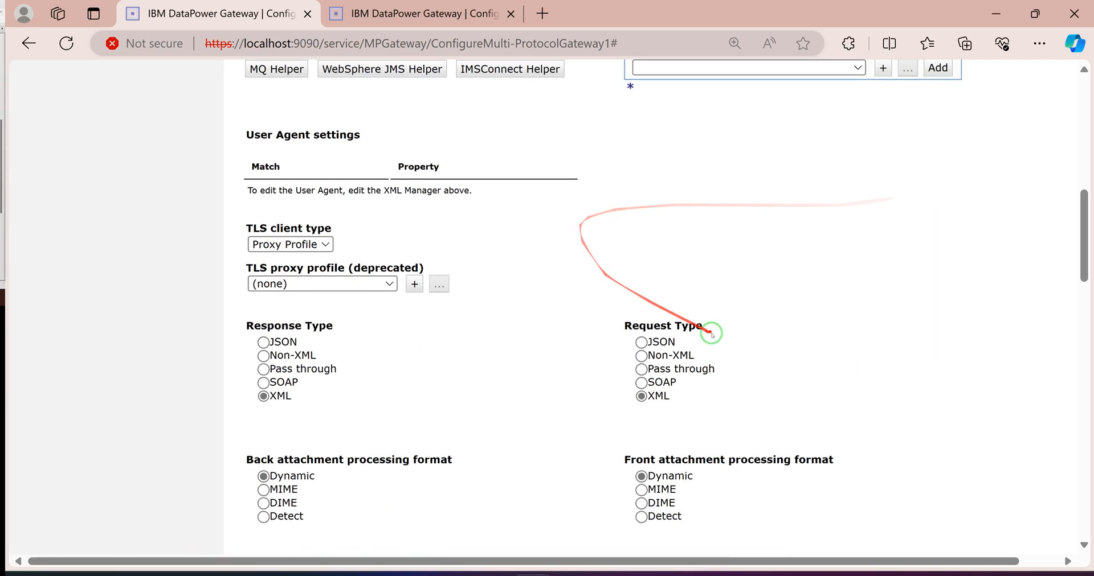
scroll(721, 333, down, 1)
scroll(721, 333, up, 4)
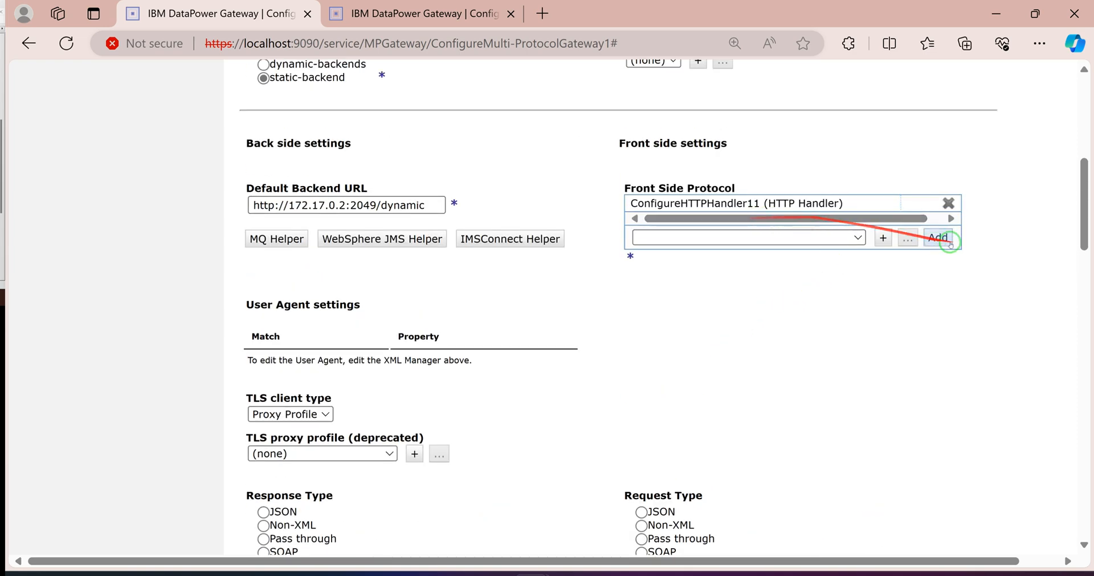
click(883, 239)
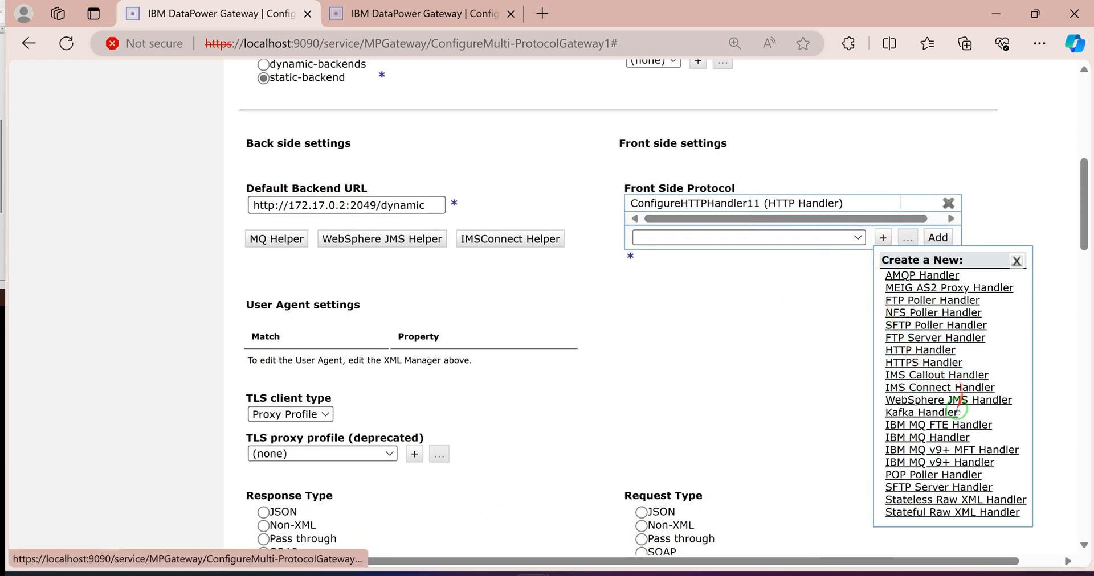
click(918, 361)
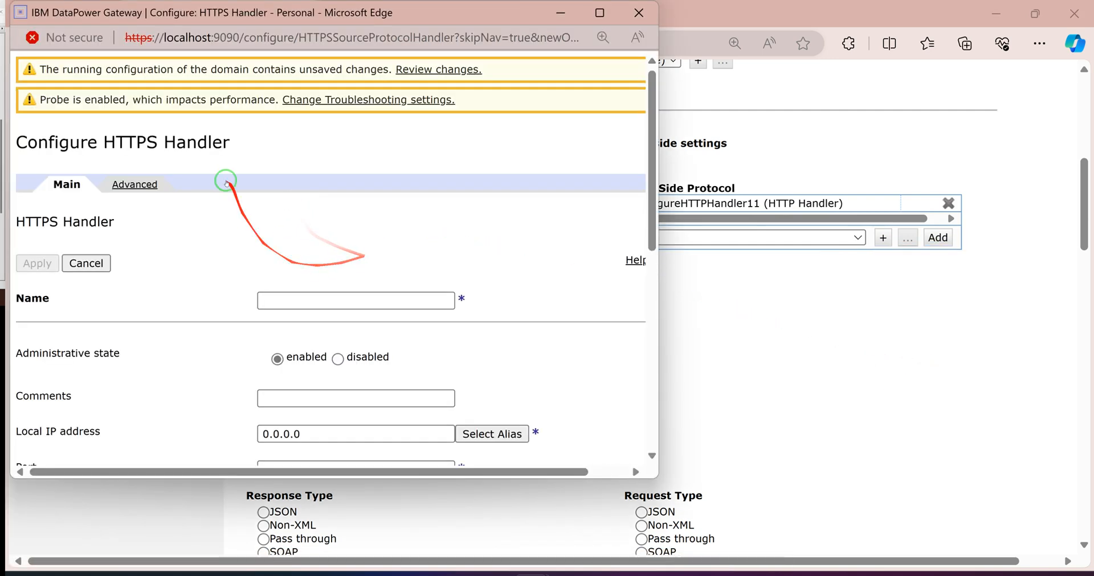
Name the HTTPS handler ConfigureHTTPSHandler111 and enter "Configure HTTPS Handler" as its comment
drag(233, 140, 14, 142)
key(ctrl+c)
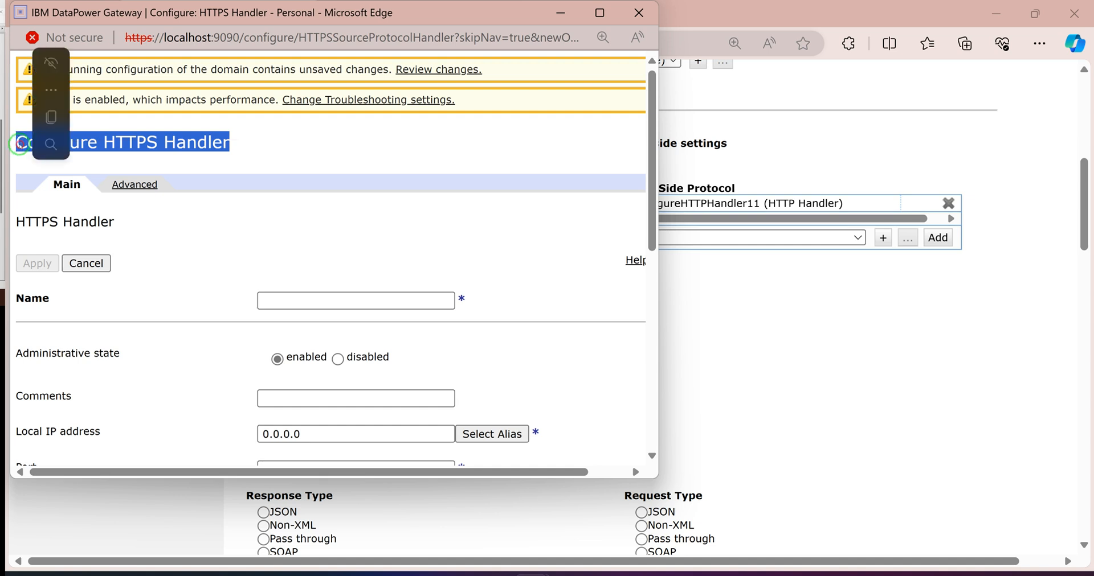
click(268, 299)
key(ctrl+v)
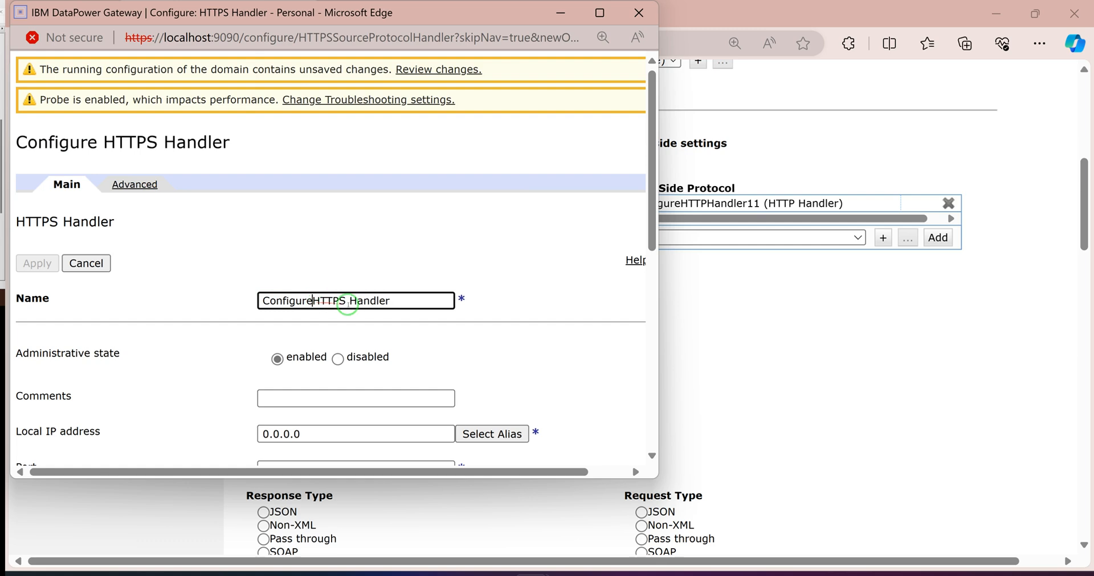
right_click(386, 302)
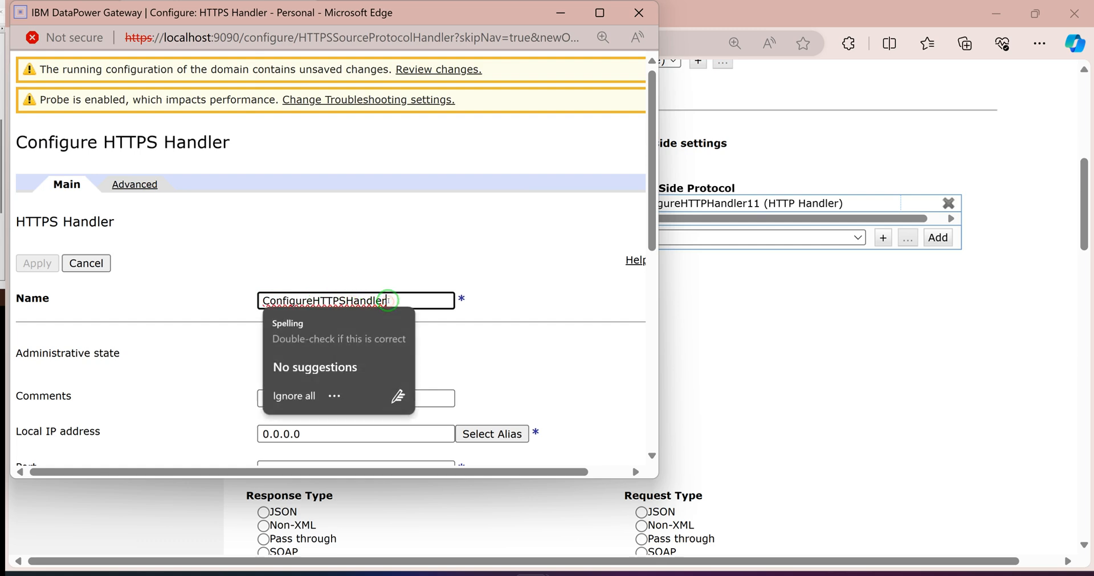
text(111)
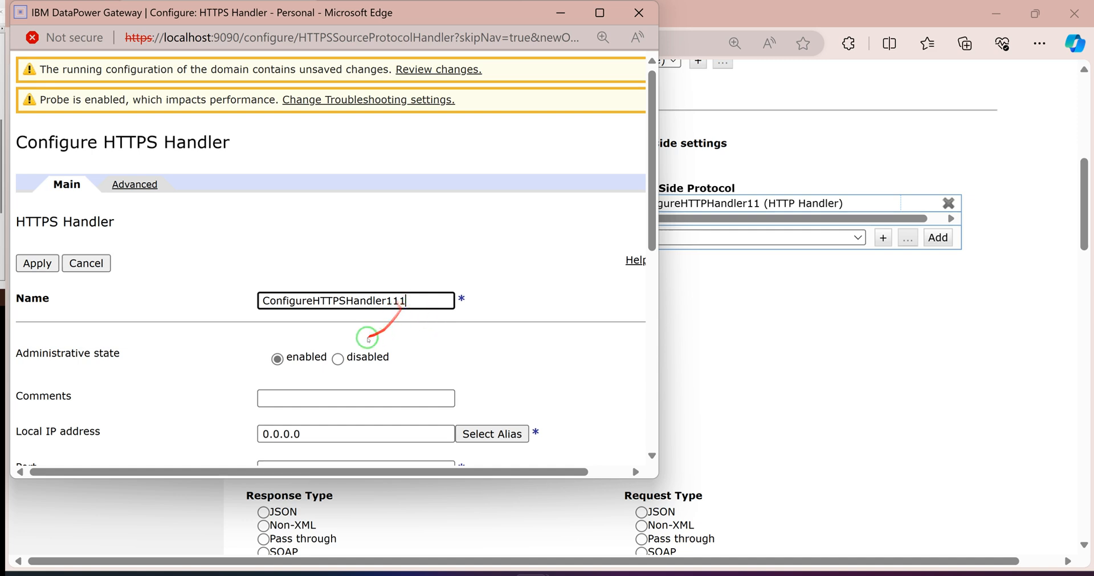
scroll(393, 336, down, 1)
click(288, 312)
key(ctrl+v)
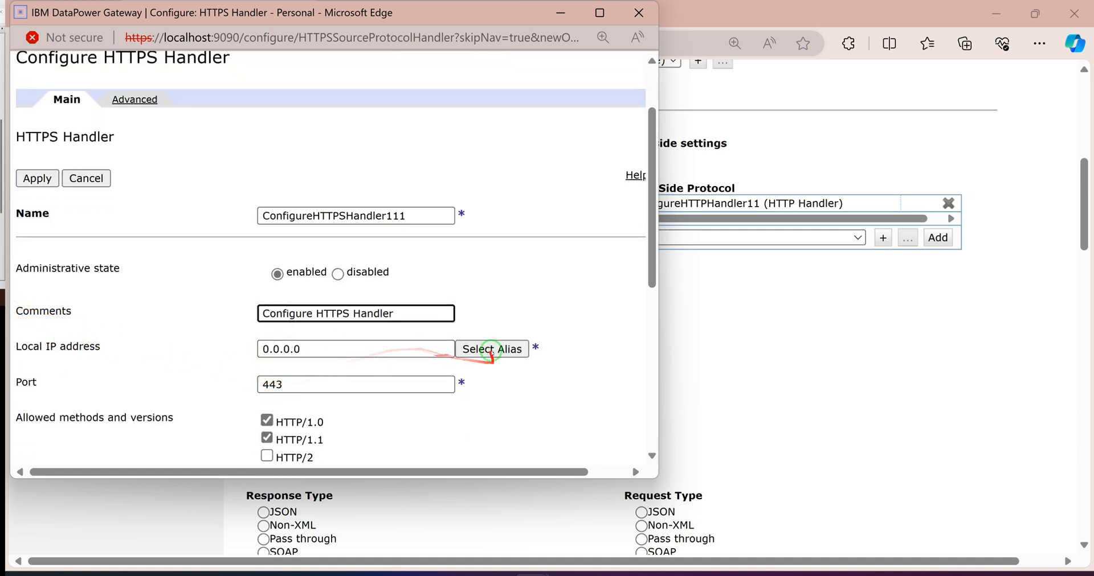
Set the handler's local IP address to the alias eth0_ipv4_1 and its port to 4438
click(490, 349)
click(40, 109)
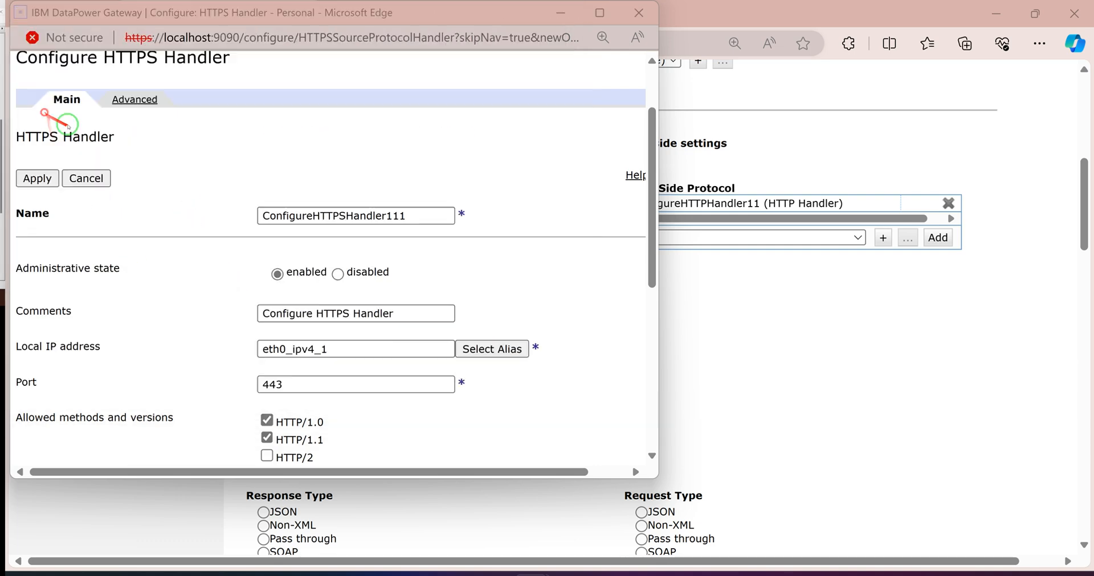
click(297, 382)
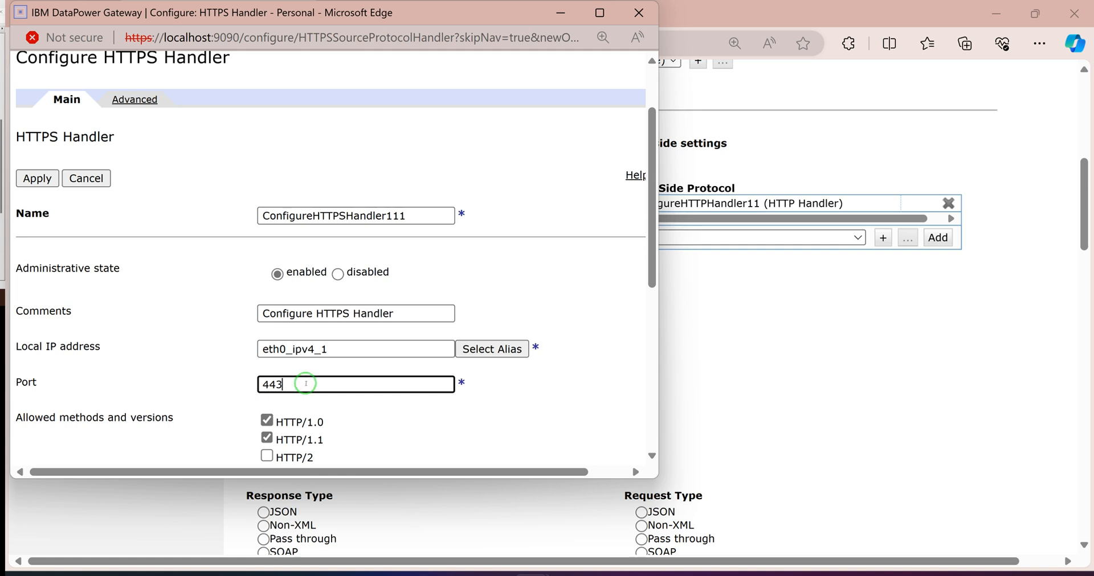
Check the HTTPS handler's allowed methods and versions and set the TLS server type to Server Profile
scroll(285, 325, down, 5)
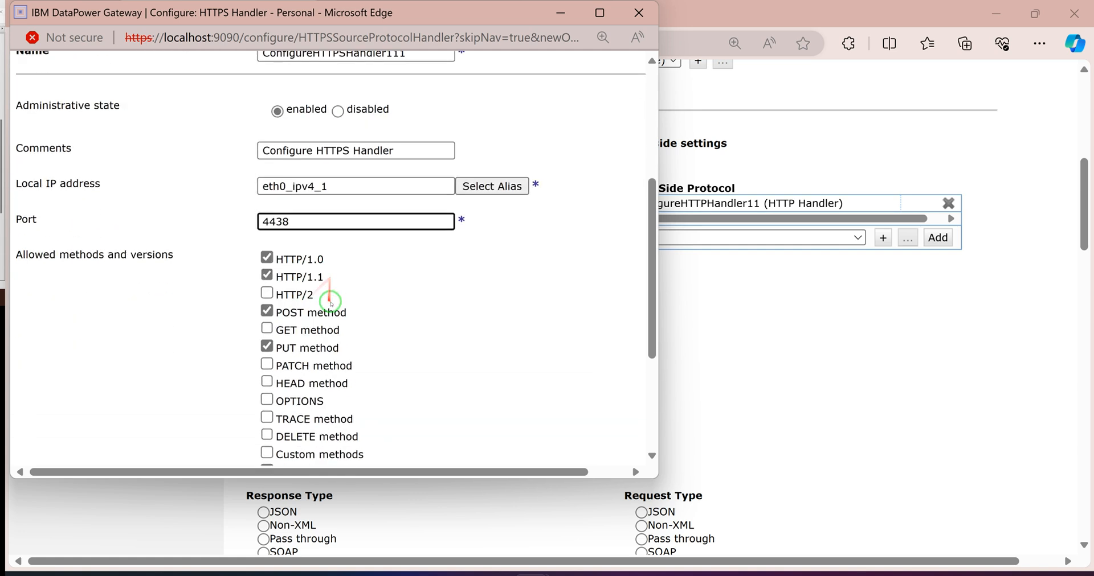
scroll(294, 290, down, 2)
scroll(290, 149, up, 2)
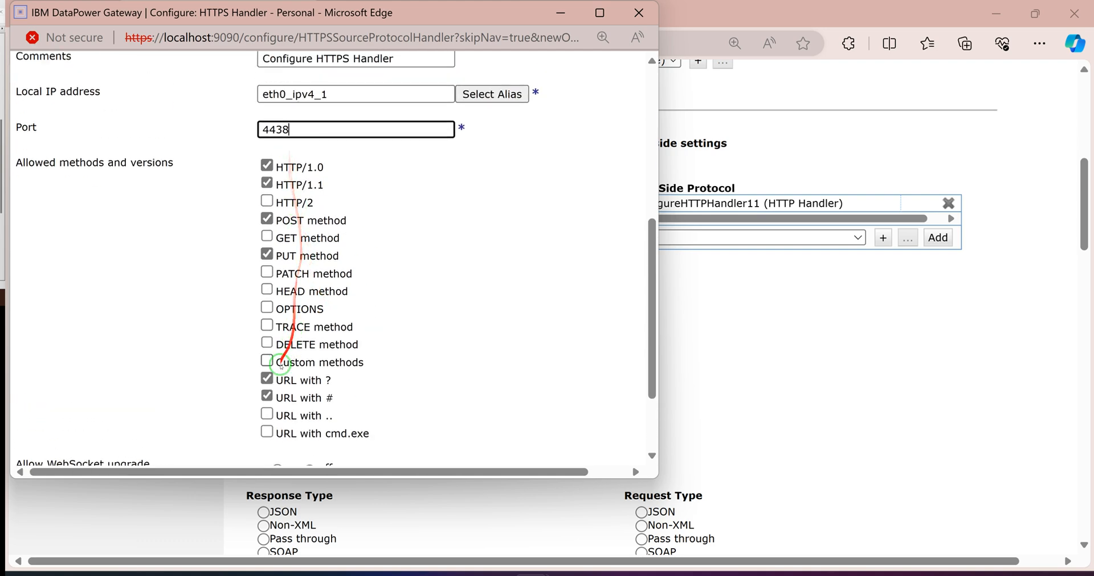
scroll(319, 354, down, 2)
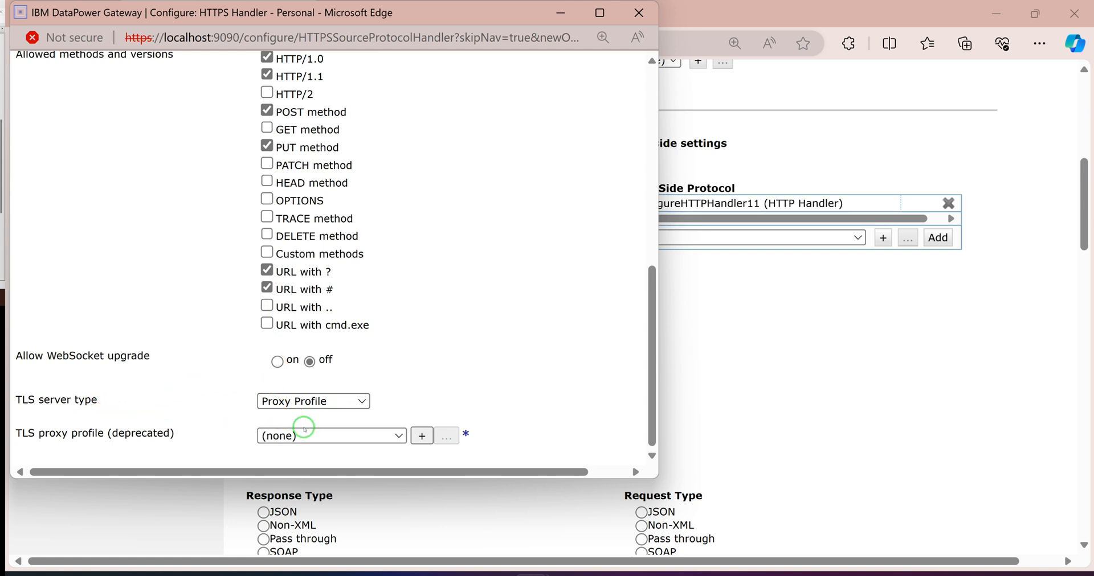
click(319, 405)
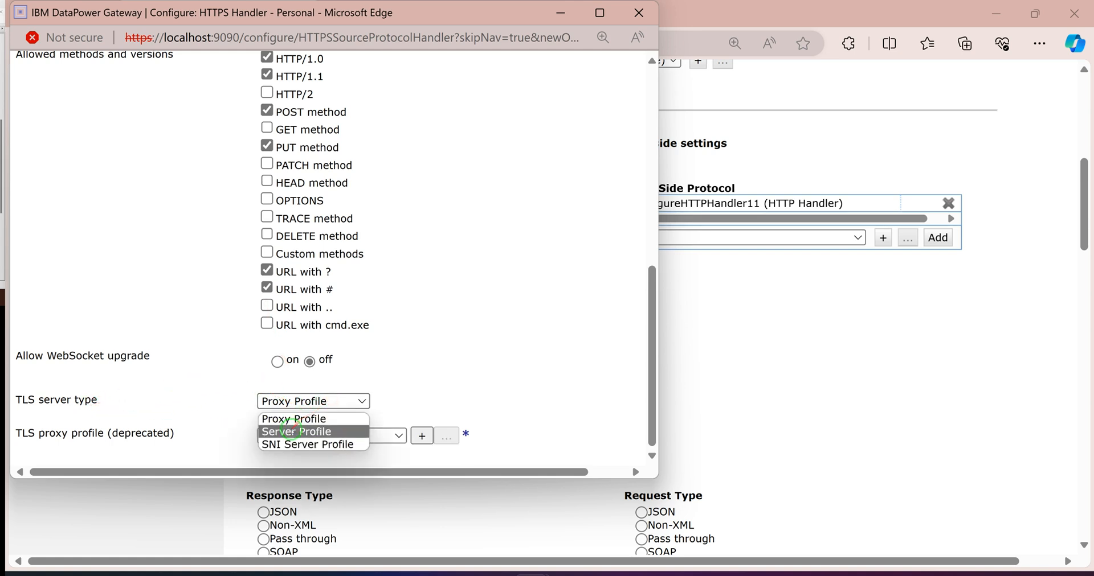
click(307, 429)
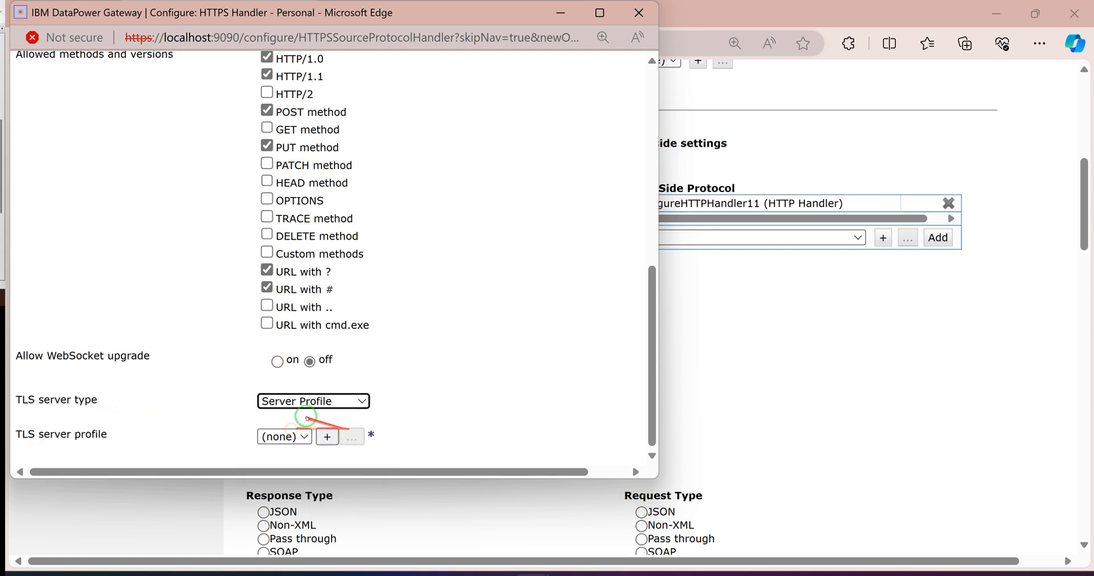
Open the Control Panel in a new browser tab from the gateway configuration page
click(743, 338)
scroll(248, 217, up, 6)
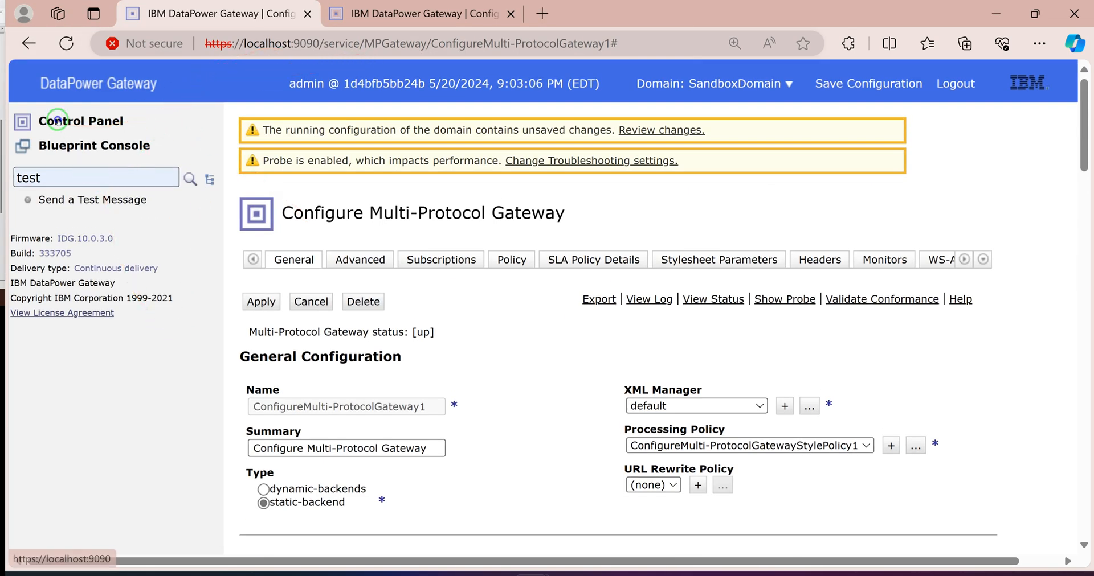
right_click(63, 122)
click(119, 137)
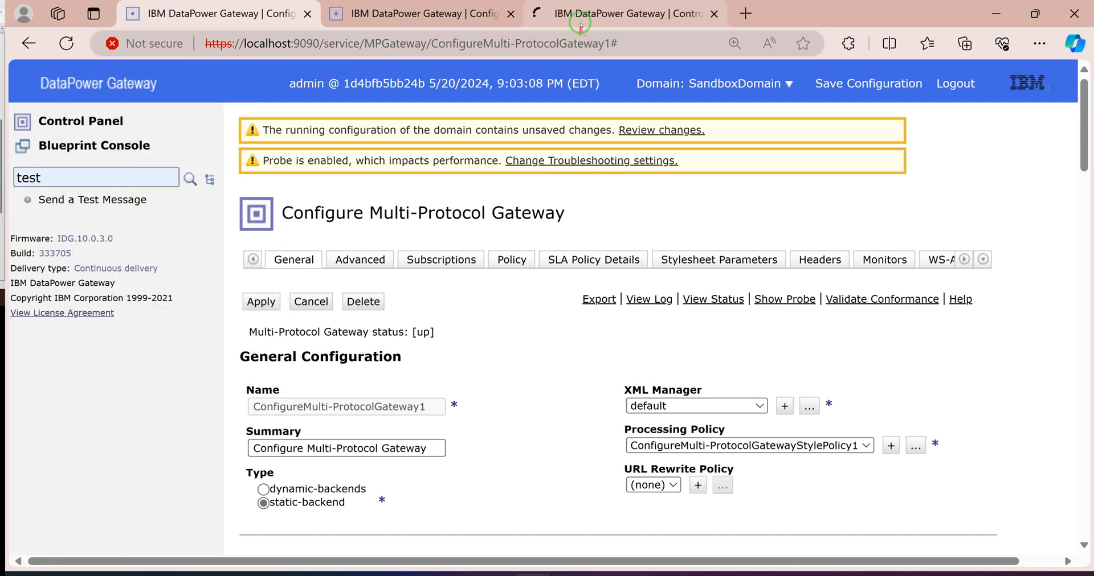
click(575, 15)
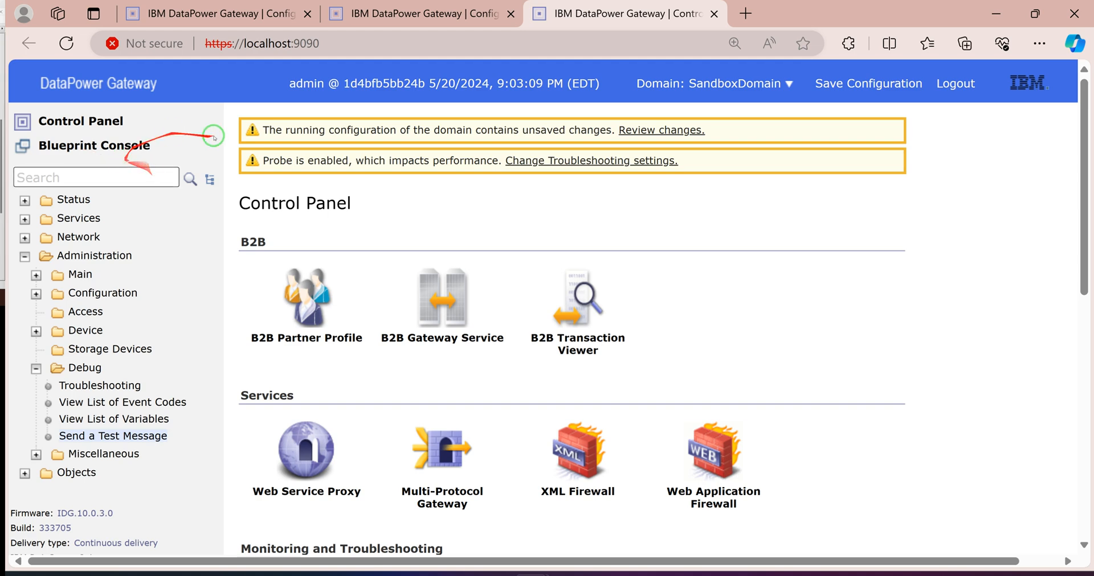
Search the navigation for "cryp", open Crypto Tools and look over the Generate Key form
click(64, 180)
text(cryp)
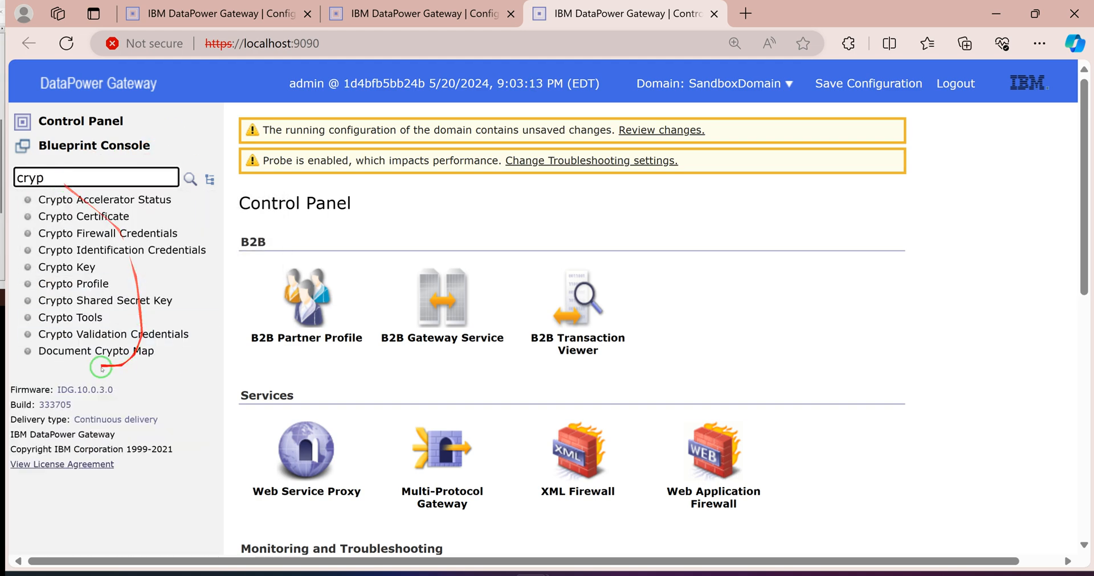
click(63, 317)
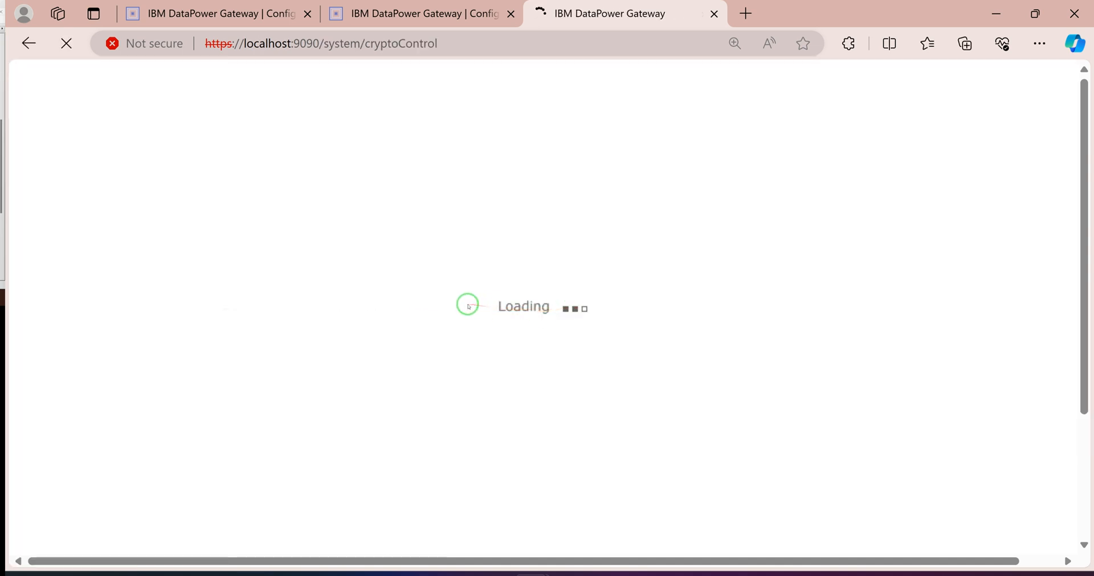
scroll(547, 274, down, 5)
scroll(592, 302, up, 1)
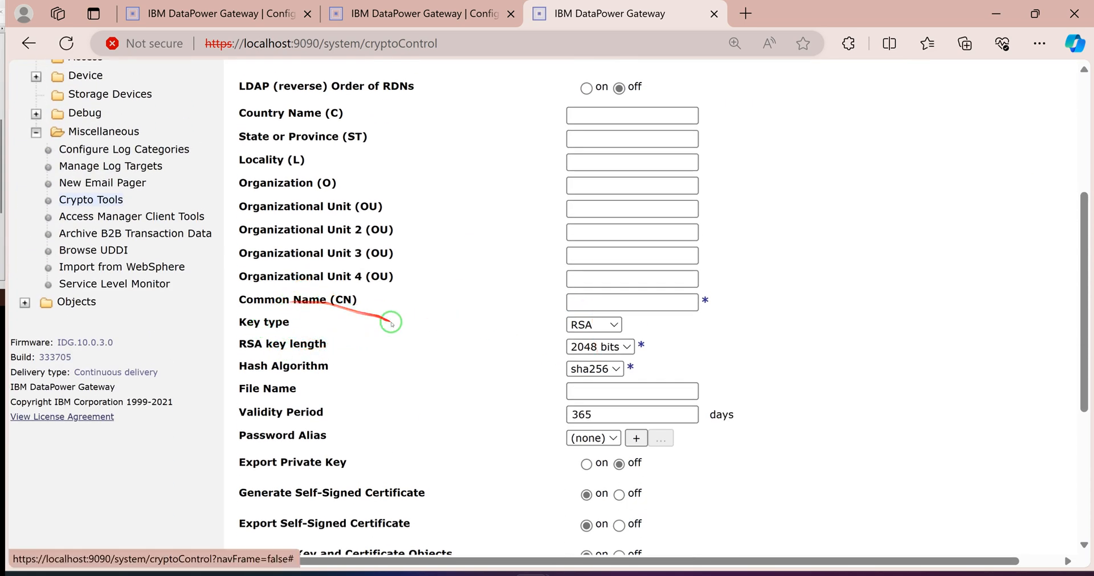
scroll(391, 317, up, 4)
drag(344, 199, 248, 202)
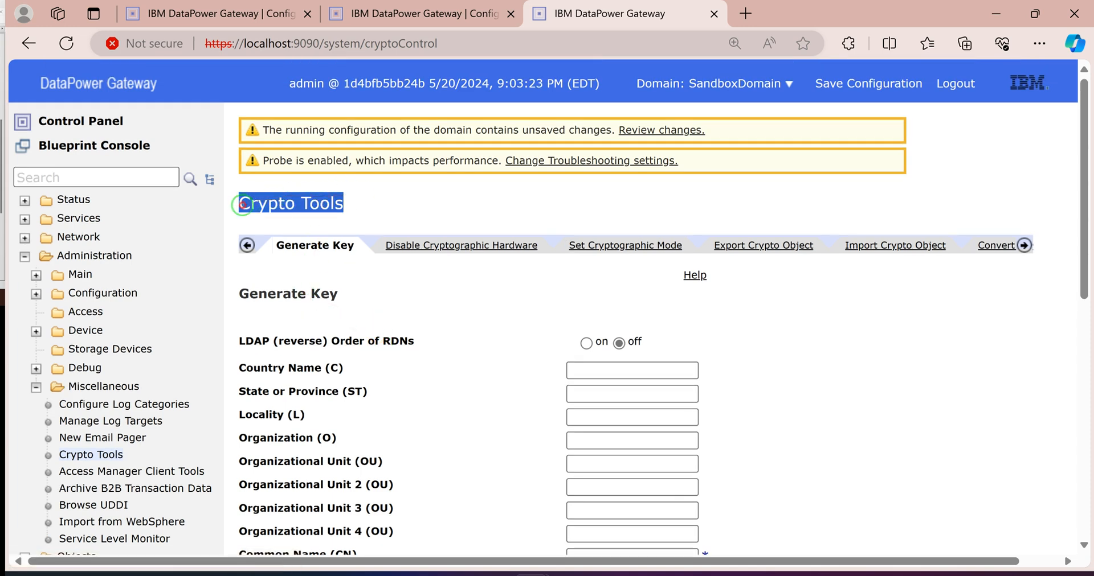
Set the Common Name of the key being generated to CryptoToolsCert
scroll(443, 273, down, 5)
click(577, 218)
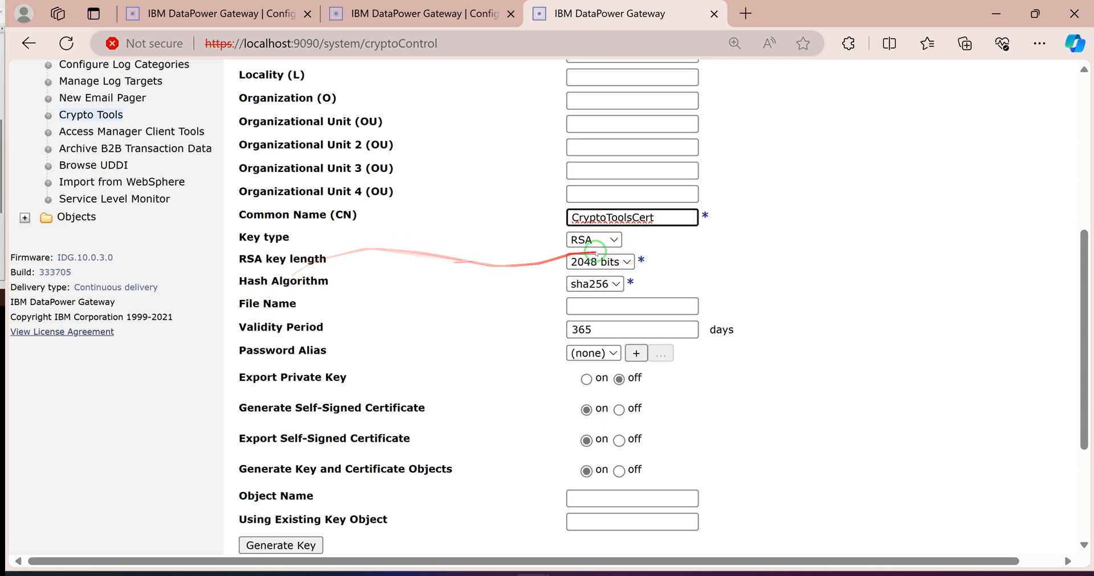
Read the online help for the Country Name and Organizational Unit 2 fields of the Generate Key form
scroll(615, 288, up, 4)
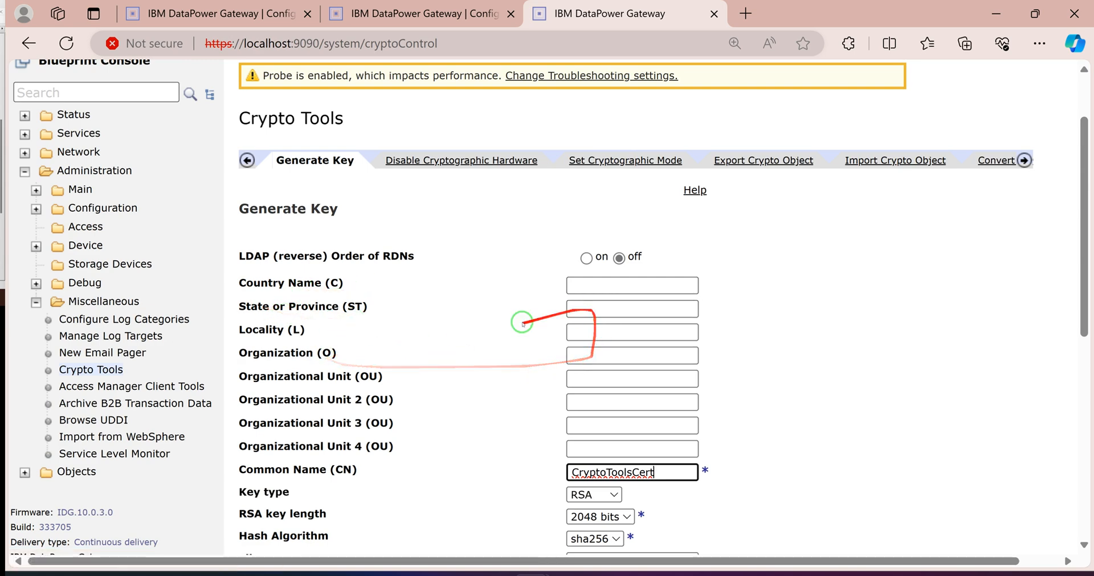
scroll(387, 322, down, 1)
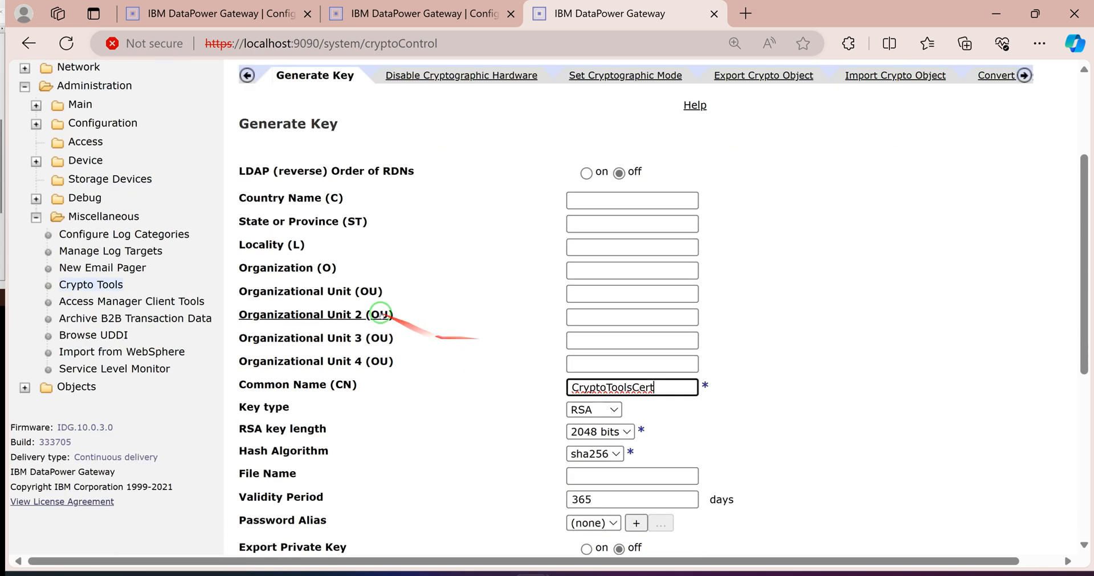
click(302, 202)
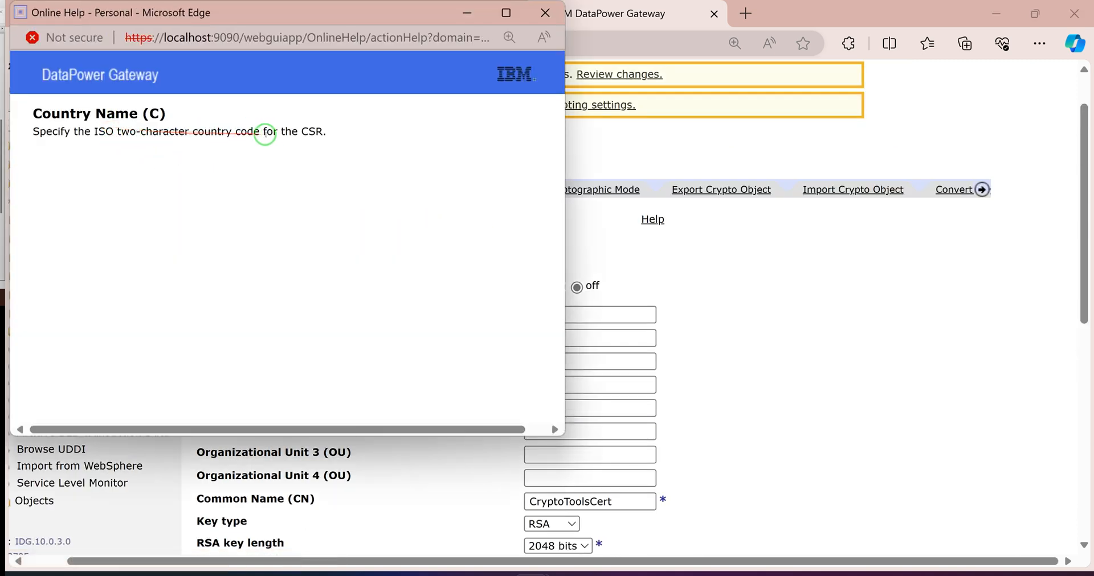
click(544, 12)
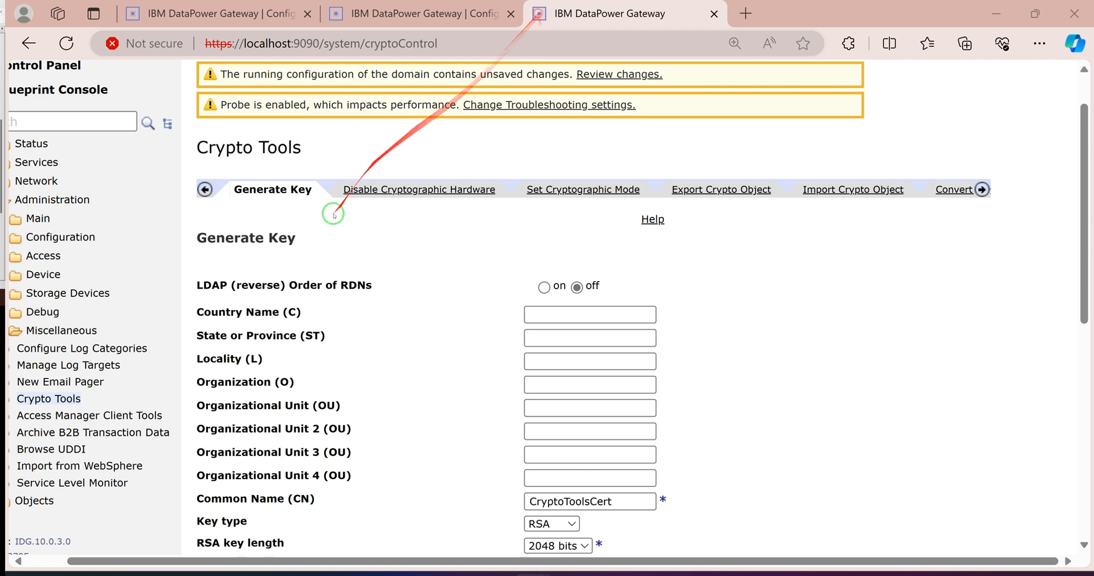
click(258, 429)
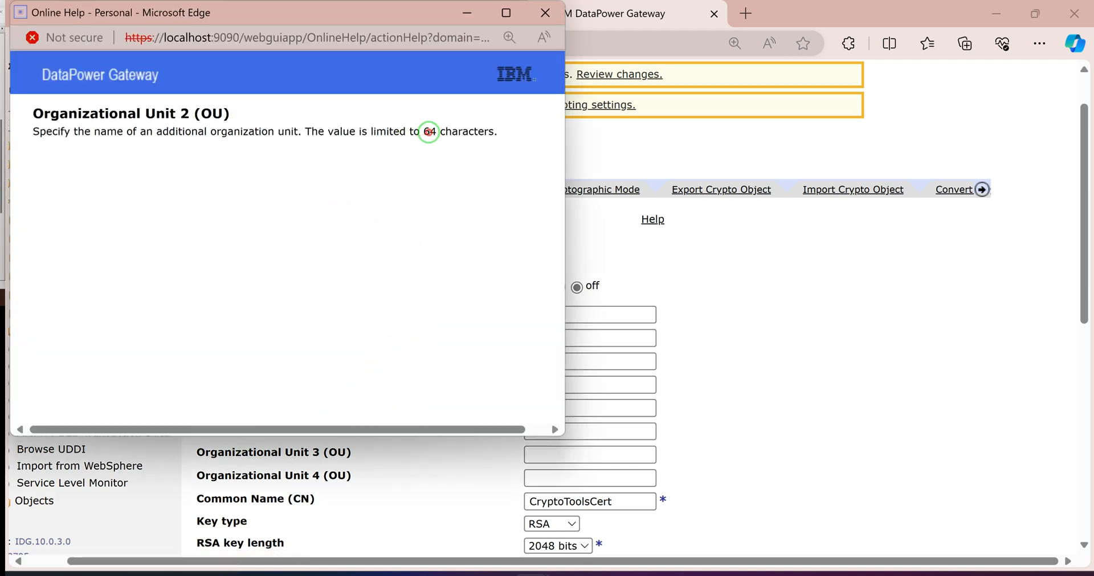
double_click(429, 132)
click(545, 13)
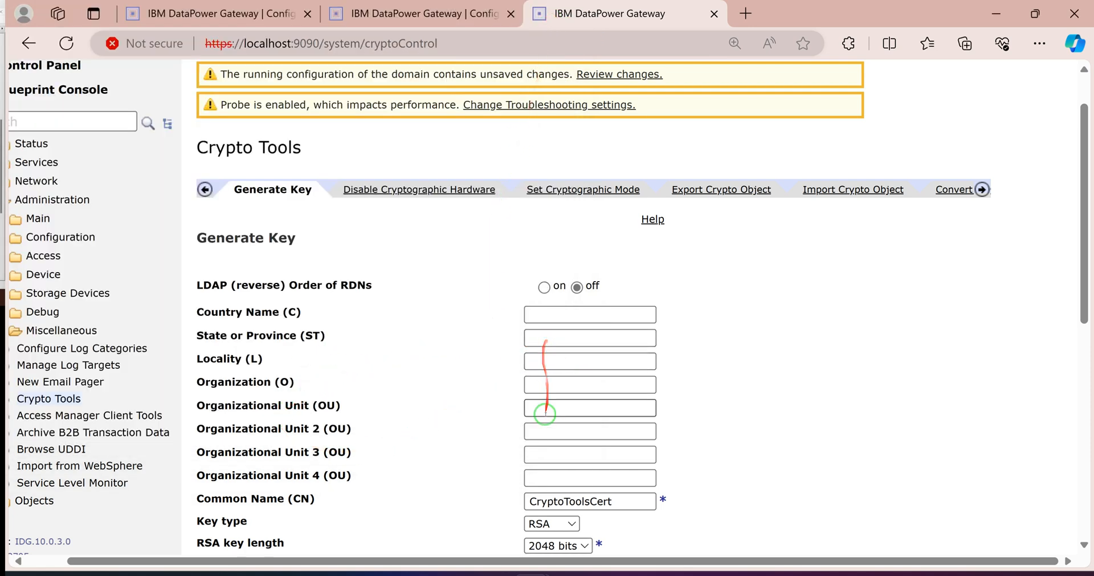
Turn on private key export and generate the RSA key pair, signing request and self-signed certificate for CryptoToolsCert
scroll(471, 416, down, 3)
scroll(471, 417, down, 3)
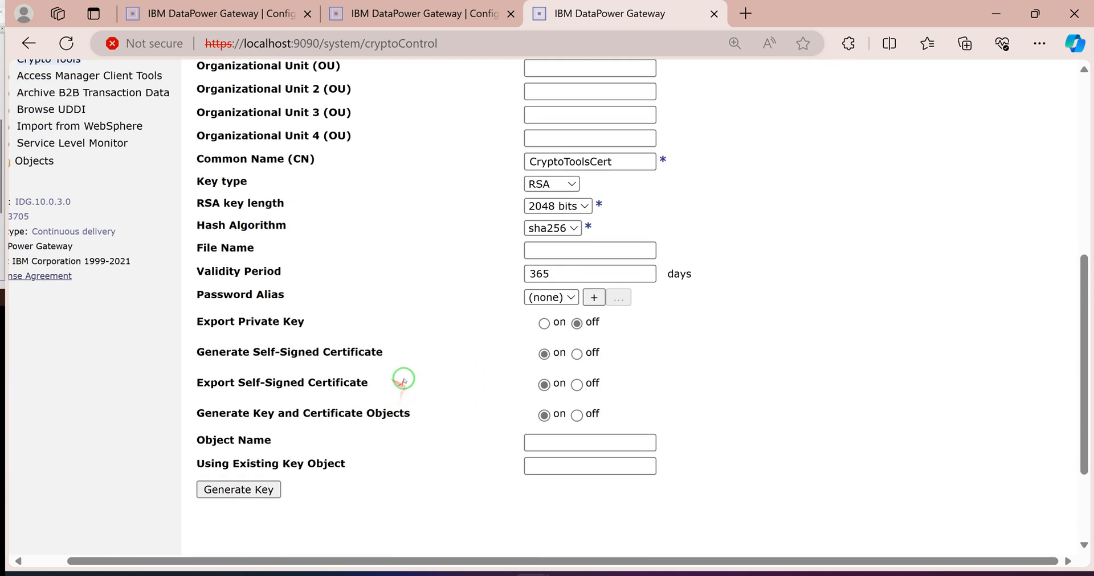
scroll(386, 390, down, 2)
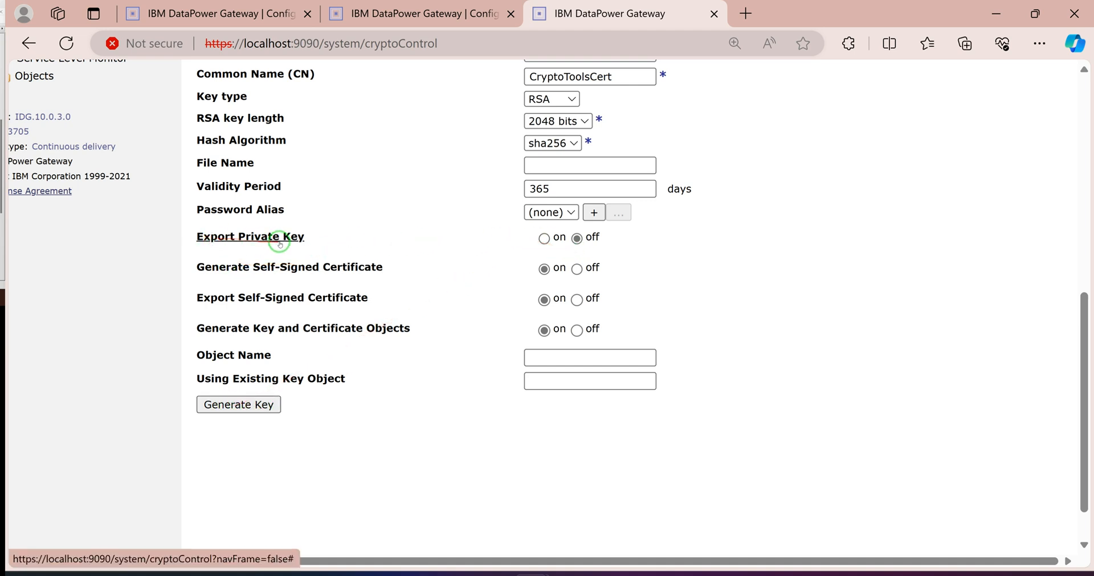
click(543, 238)
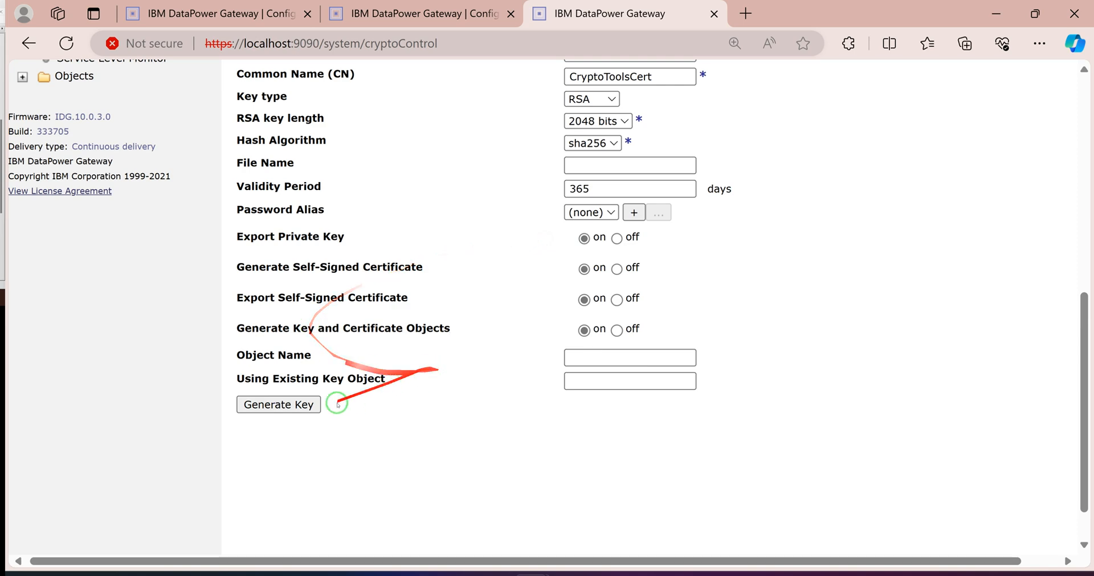
click(265, 406)
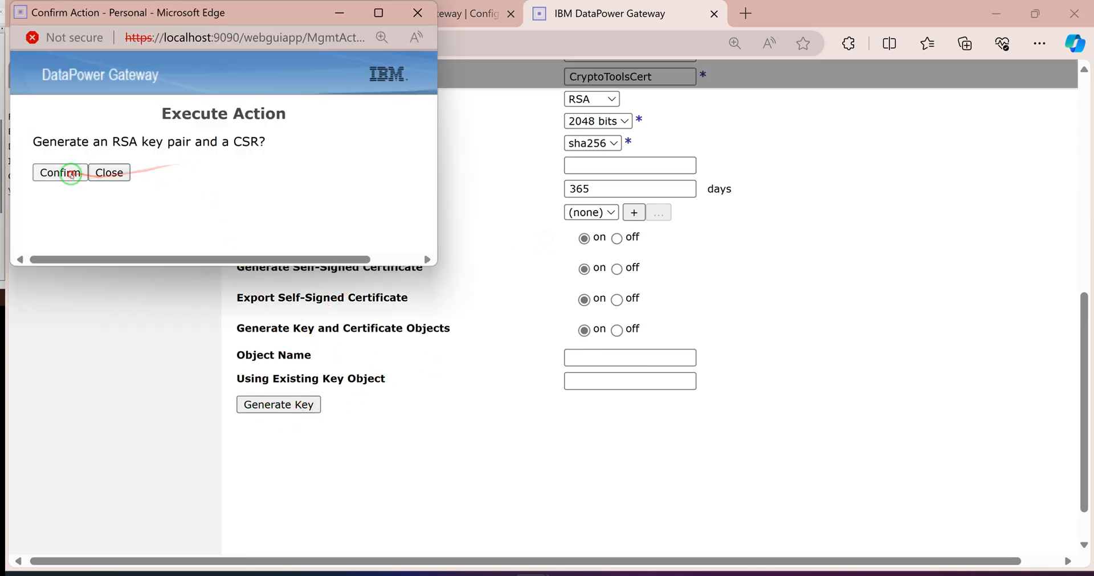
click(71, 174)
scroll(91, 218, down, 2)
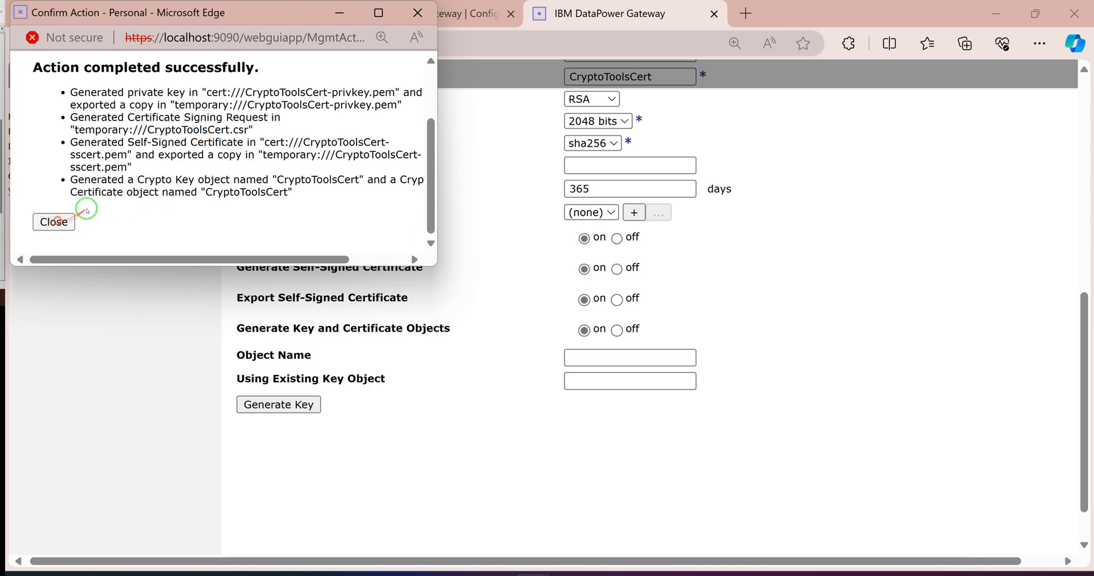
click(57, 221)
Save the configuration, then leave Crypto Tools and return to the TLS settings of the gateway's HTTPS handler
scroll(488, 293, up, 5)
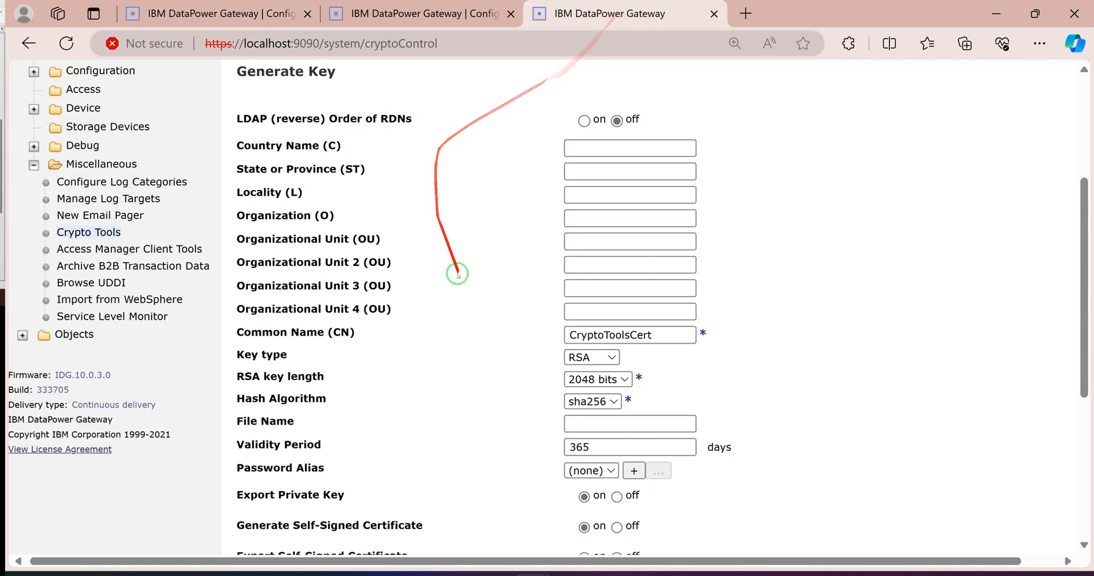
scroll(455, 269, up, 5)
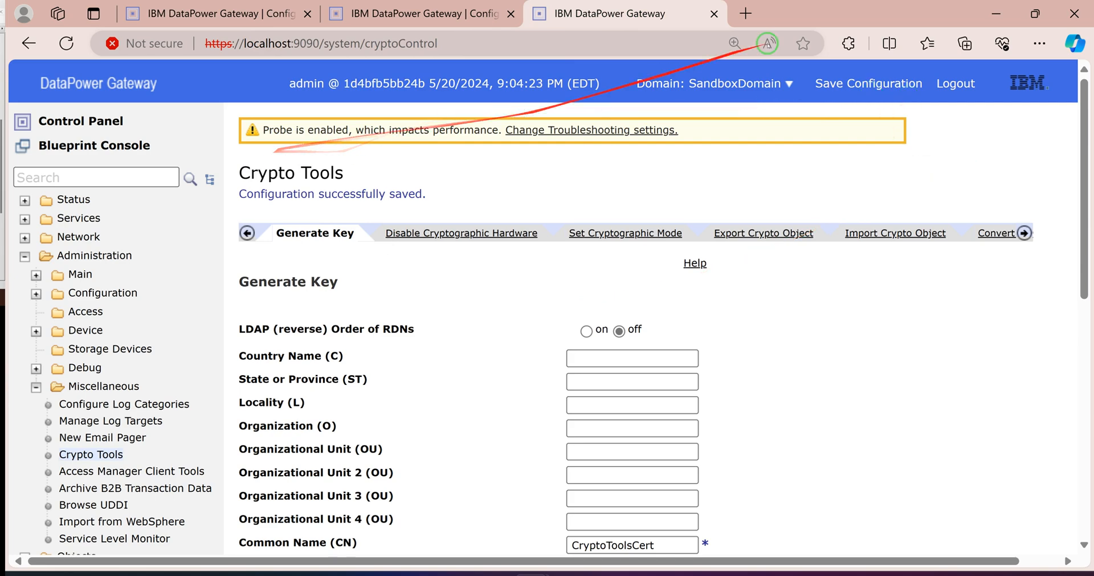
click(713, 14)
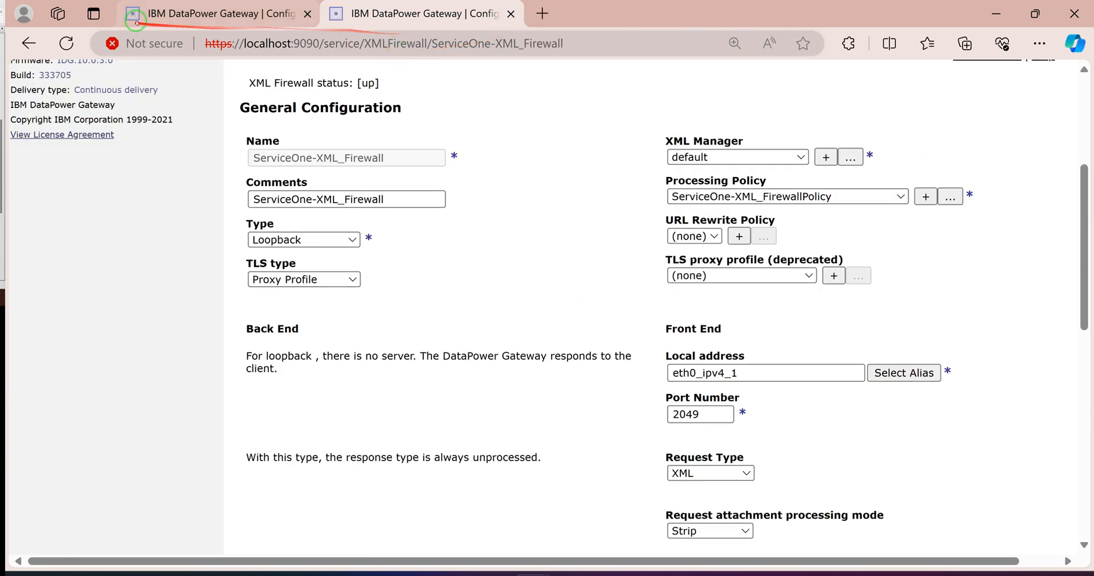
click(228, 14)
scroll(359, 325, down, 5)
scroll(530, 349, up, 4)
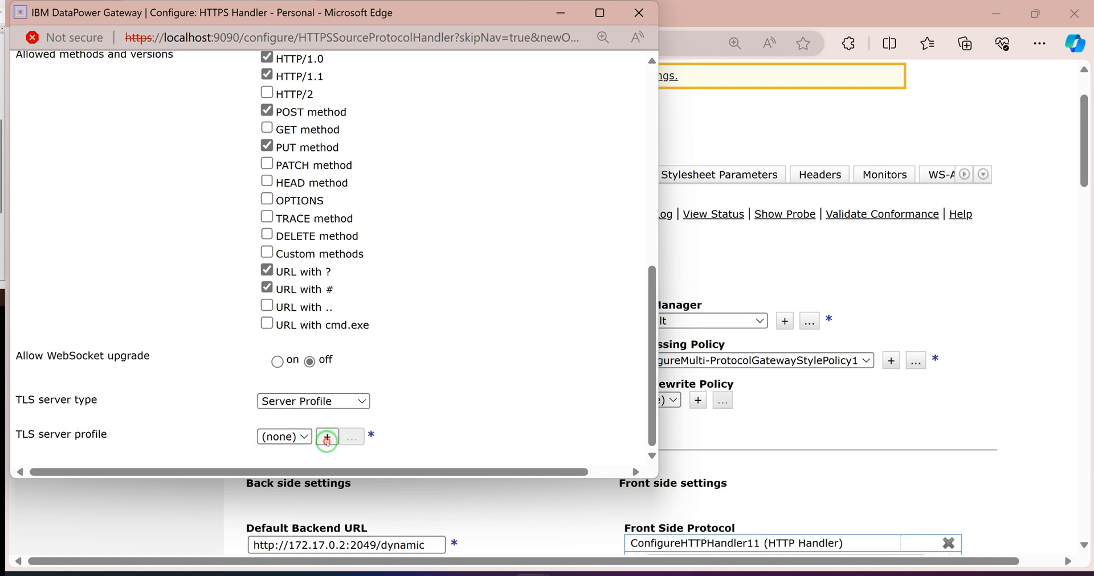
Create a TLS server profile for the handler named TLSServerProfile111 with the comment "TLS Server Profile"
click(327, 439)
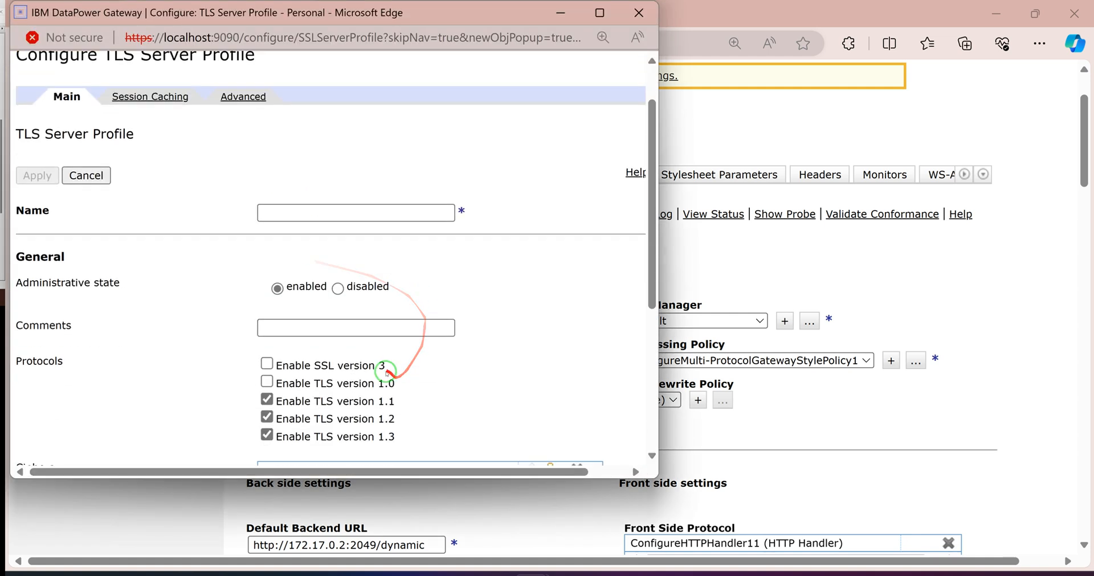
drag(154, 191, 47, 191)
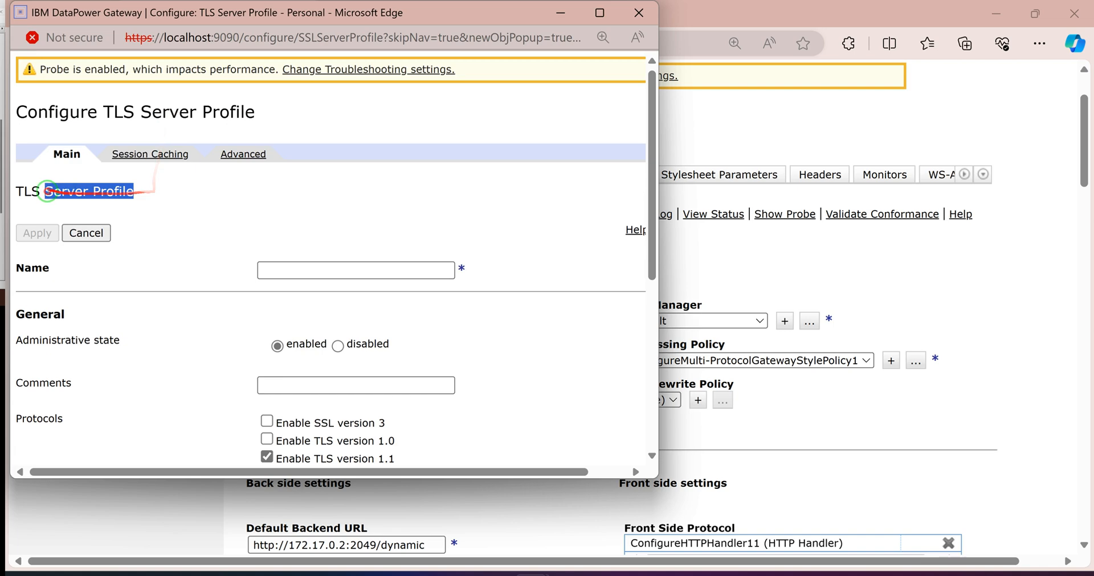
key(ctrl+c)
click(289, 270)
key(ctrl+v)
click(284, 270)
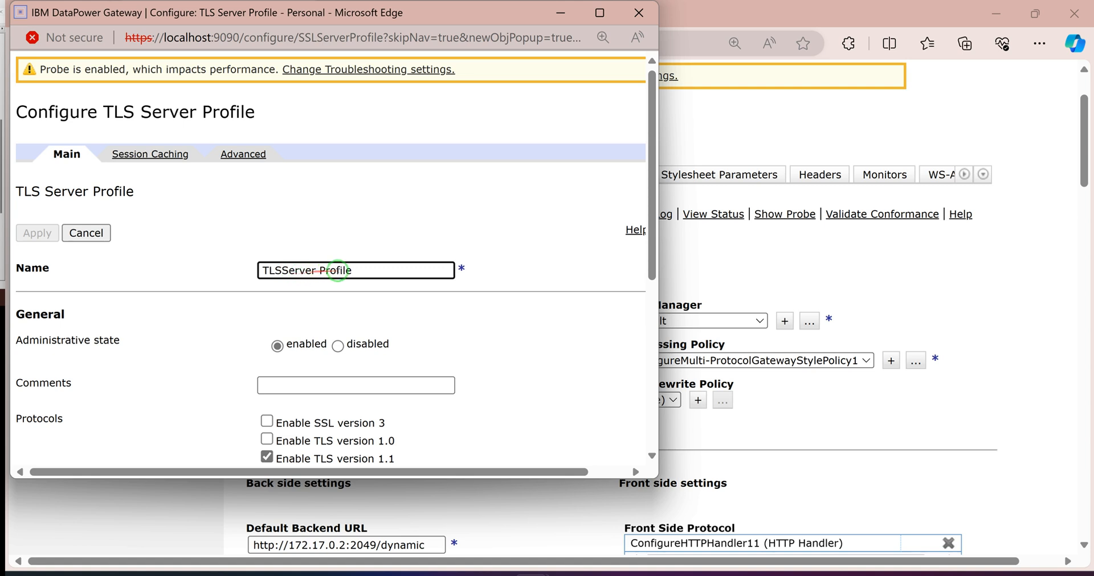
right_click(372, 274)
click(376, 275)
text(111)
scroll(340, 354, down, 1)
click(279, 304)
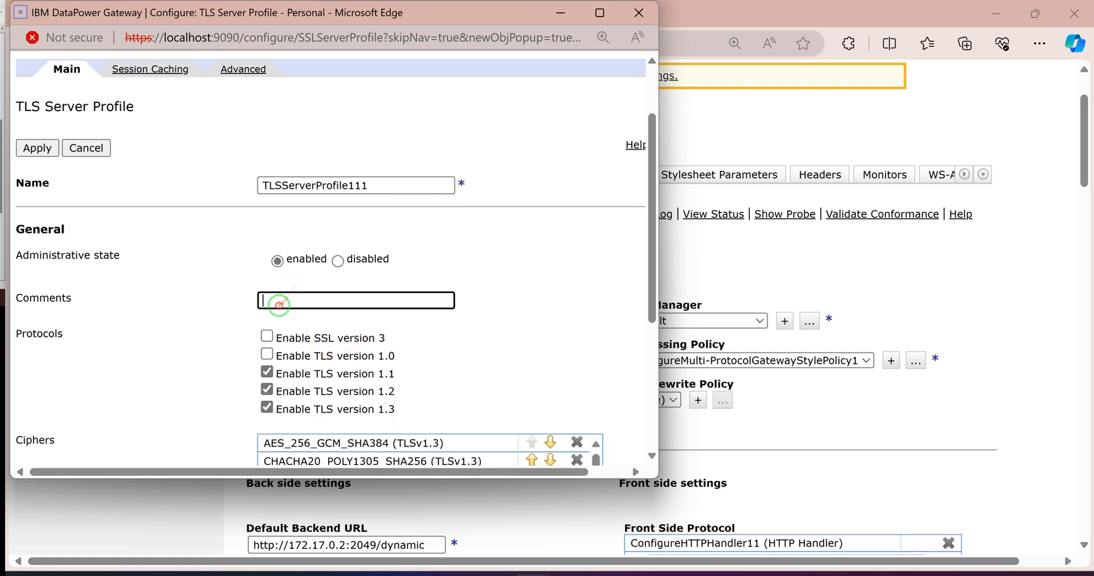
Create identification credentials for the TLS profile, choosing CryptoToolsCert as crypto key, certificate and intermediate CA certificate entry
scroll(292, 352, down, 3)
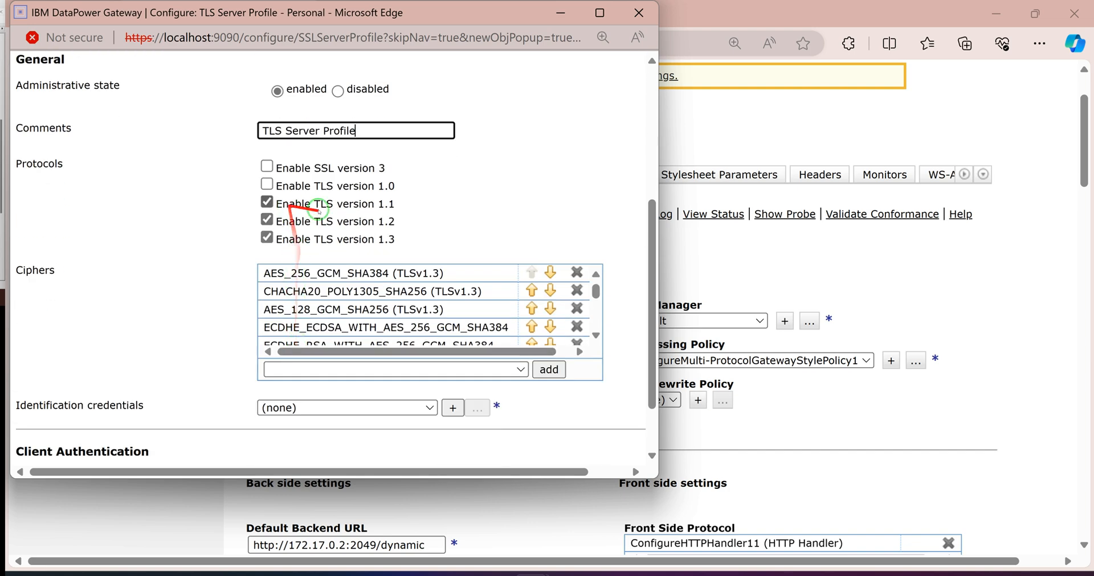
mouse_move(45, 410)
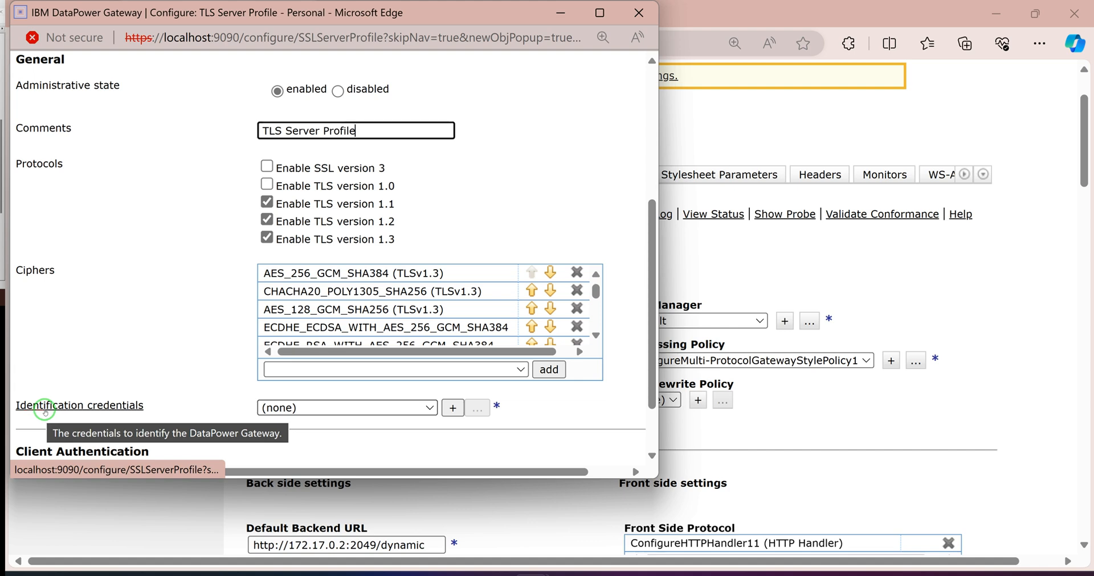
click(453, 409)
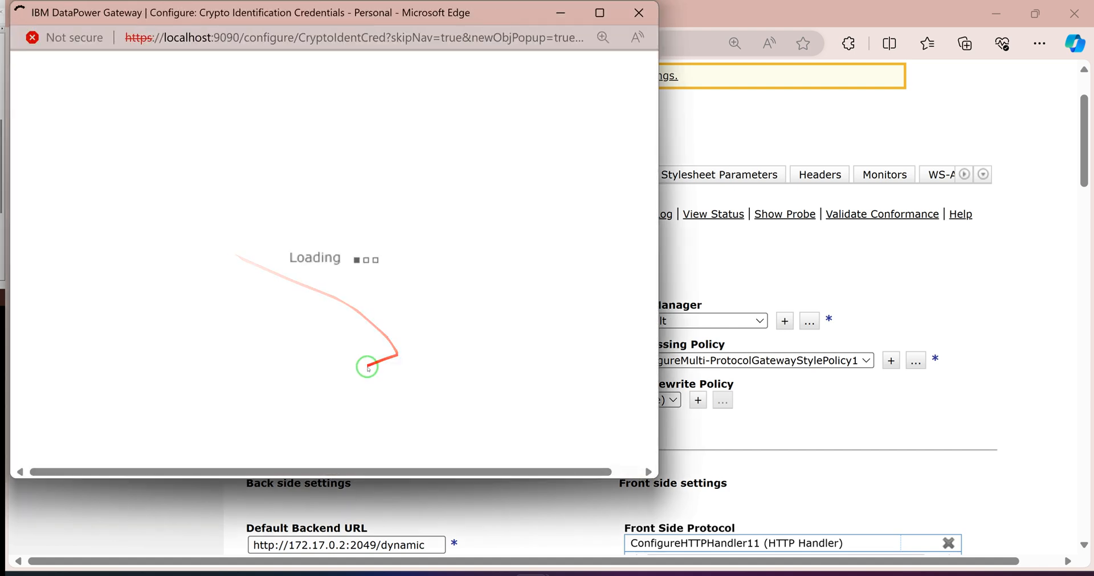
scroll(357, 360, down, 1)
click(364, 437)
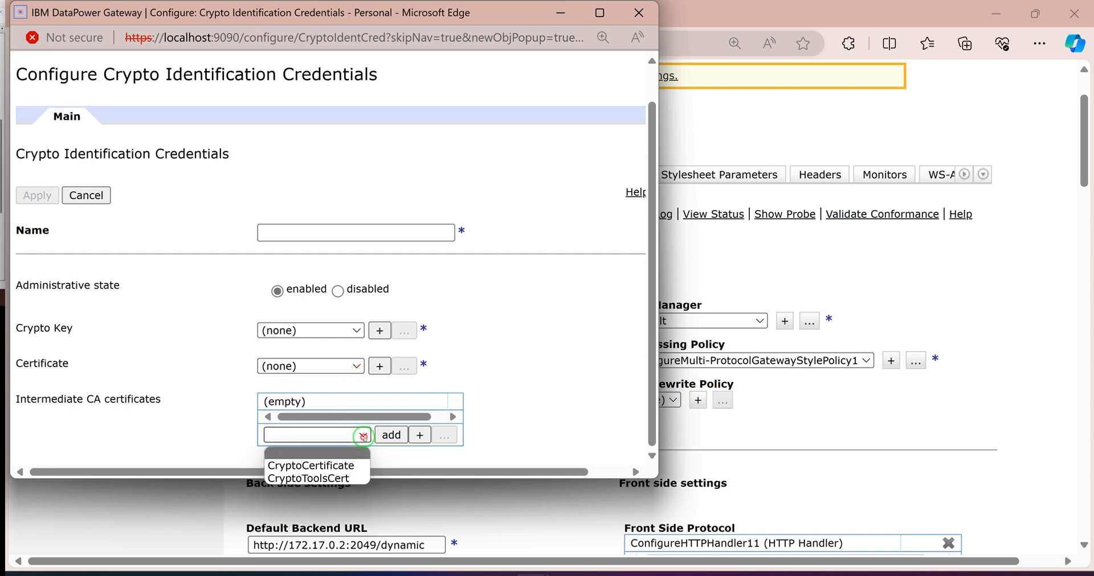
click(311, 479)
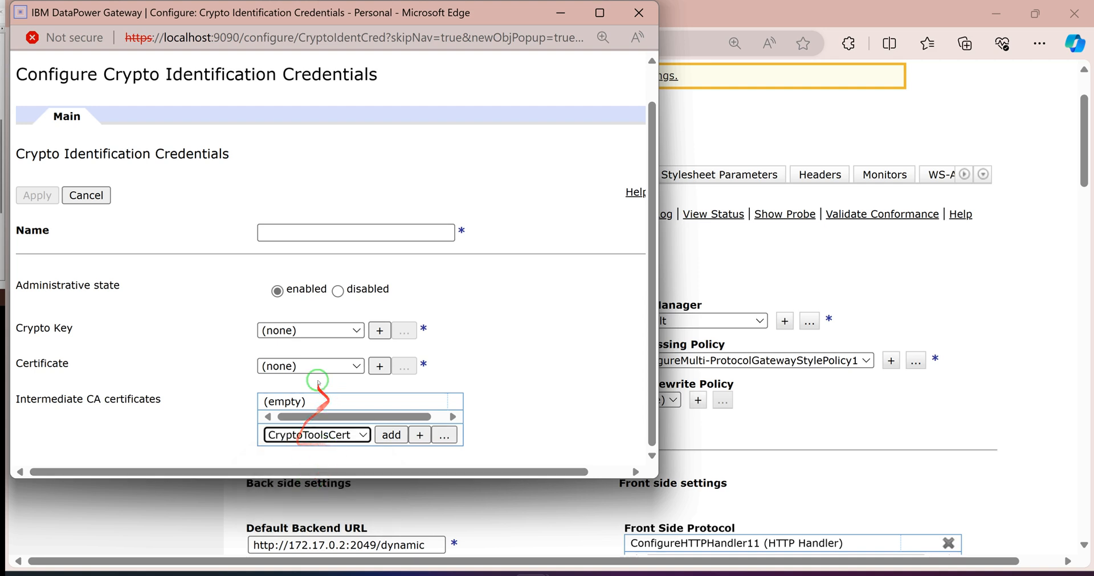
click(348, 366)
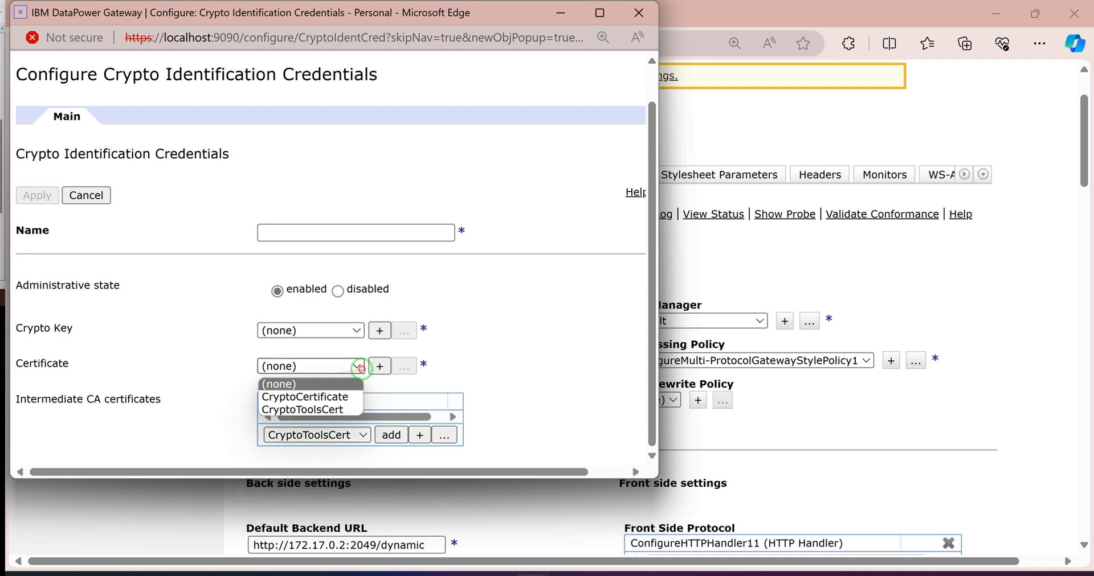
click(305, 410)
click(357, 330)
click(307, 370)
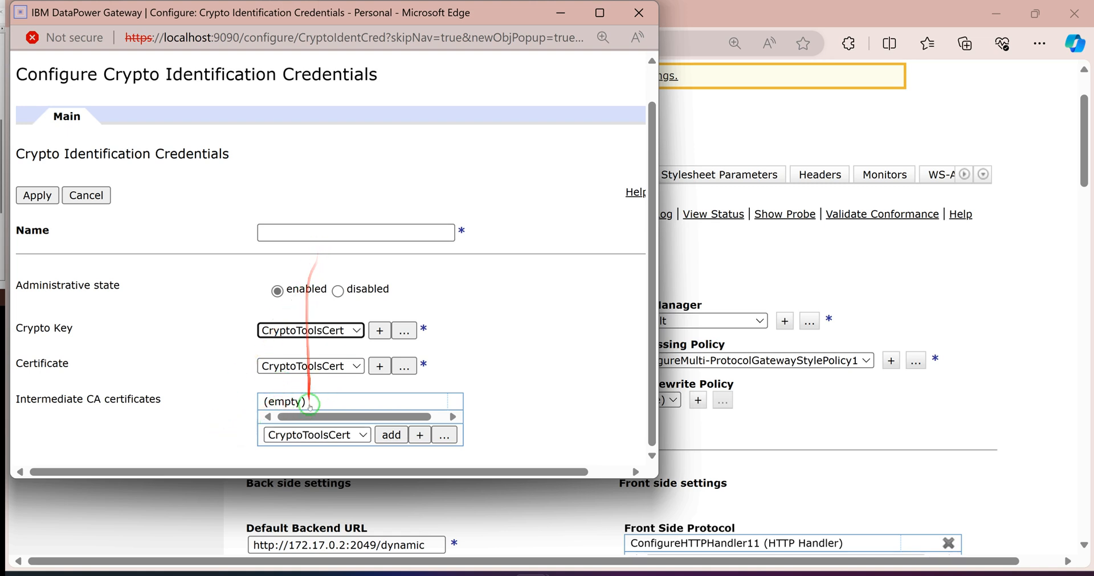
Name the identification credentials CryptoIdentificationCredentials111 and apply them to the TLS server profile
drag(236, 149, 32, 147)
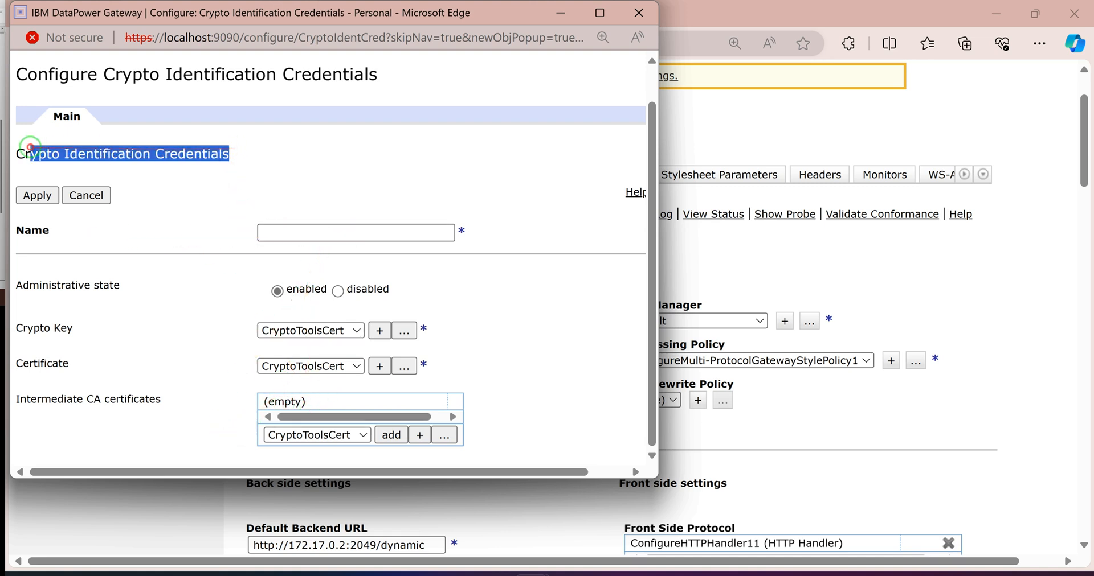
click(271, 232)
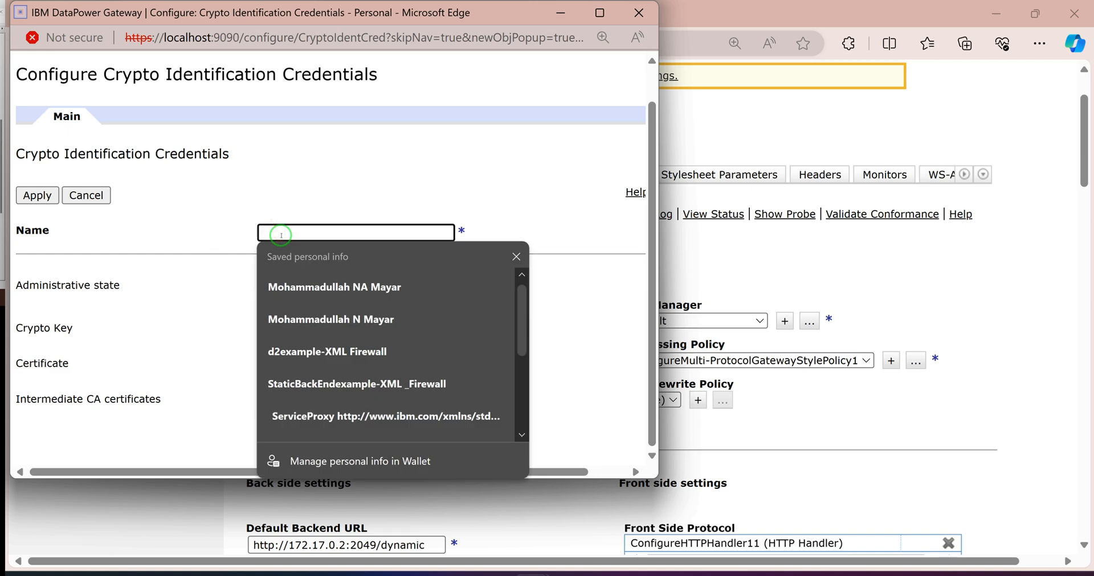
key(ctrl+v)
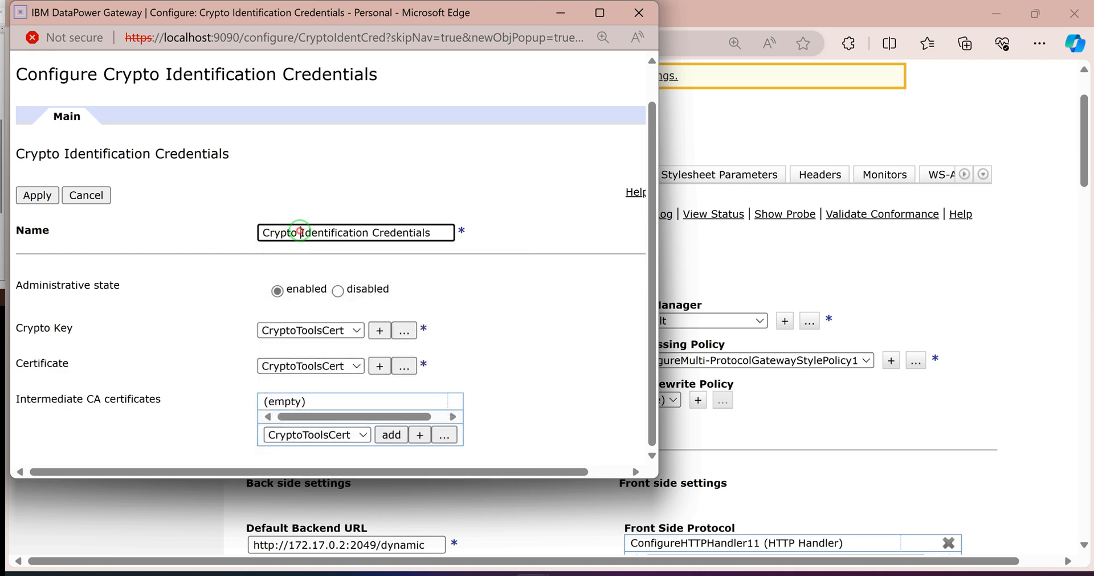
key(BackSpace)
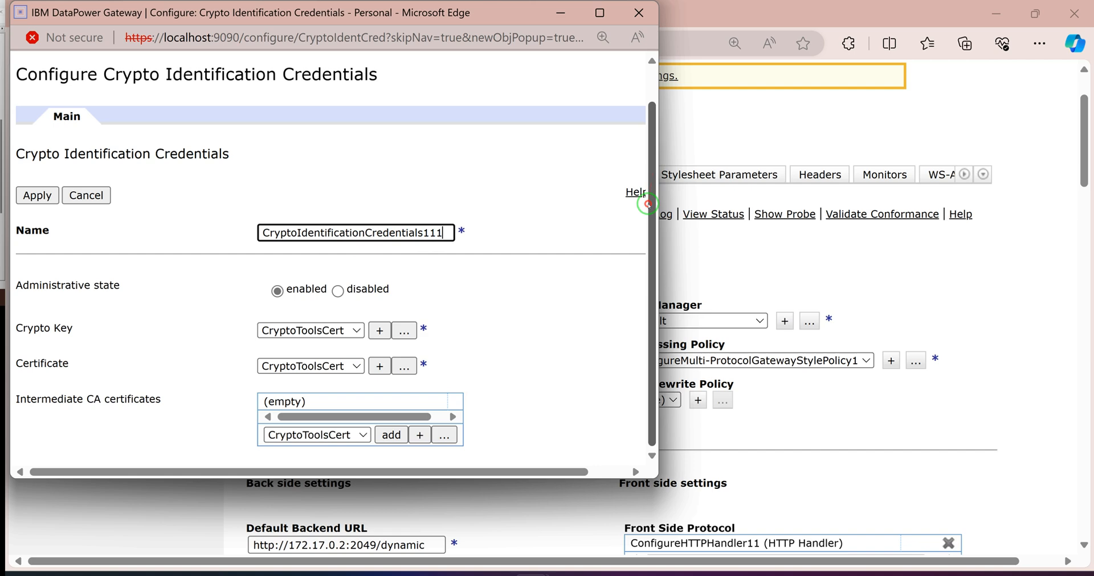
scroll(572, 176, up, 1)
click(27, 212)
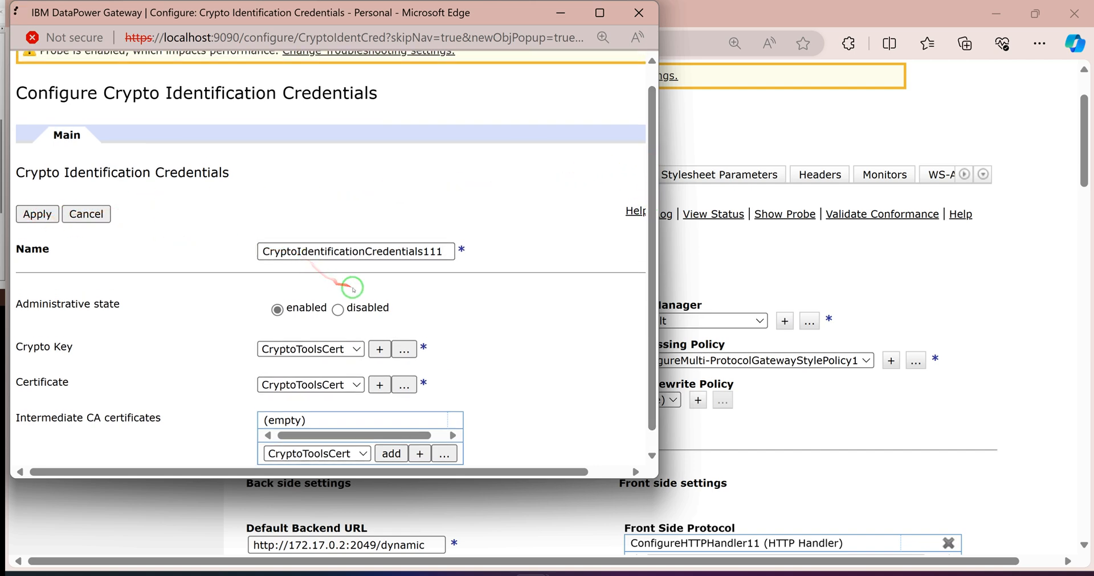
Check the TLS profile's ciphers and client authentication settings and apply TLSServerProfile111 to the HTTPS handler
scroll(307, 262, down, 5)
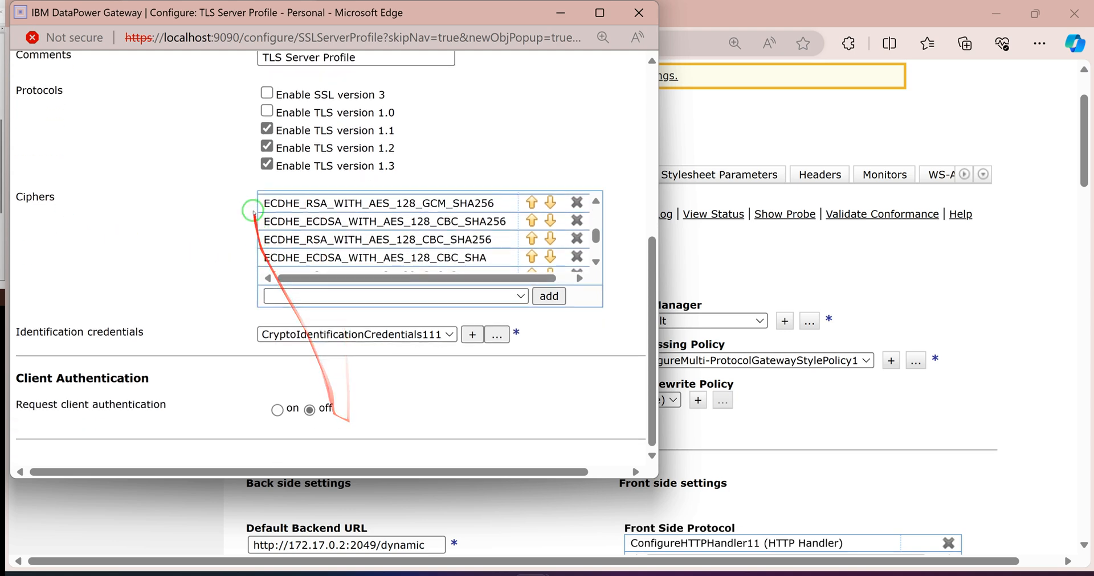
scroll(284, 374, up, 6)
click(52, 238)
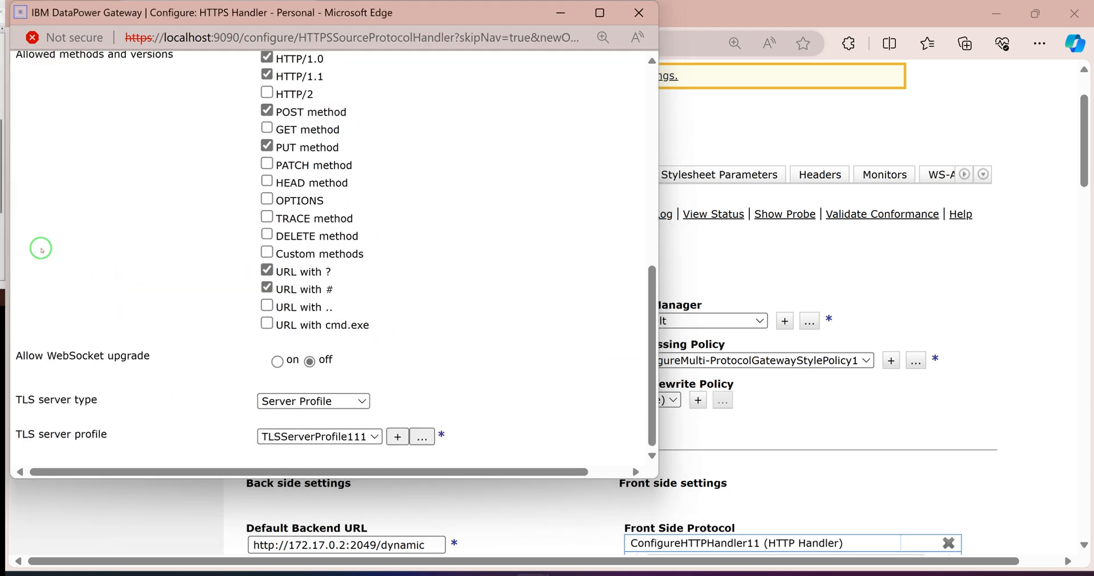
Review the HTTPS handler's port and allowed methods, and apply ConfigureHTTPSHandler111
scroll(121, 214, up, 10)
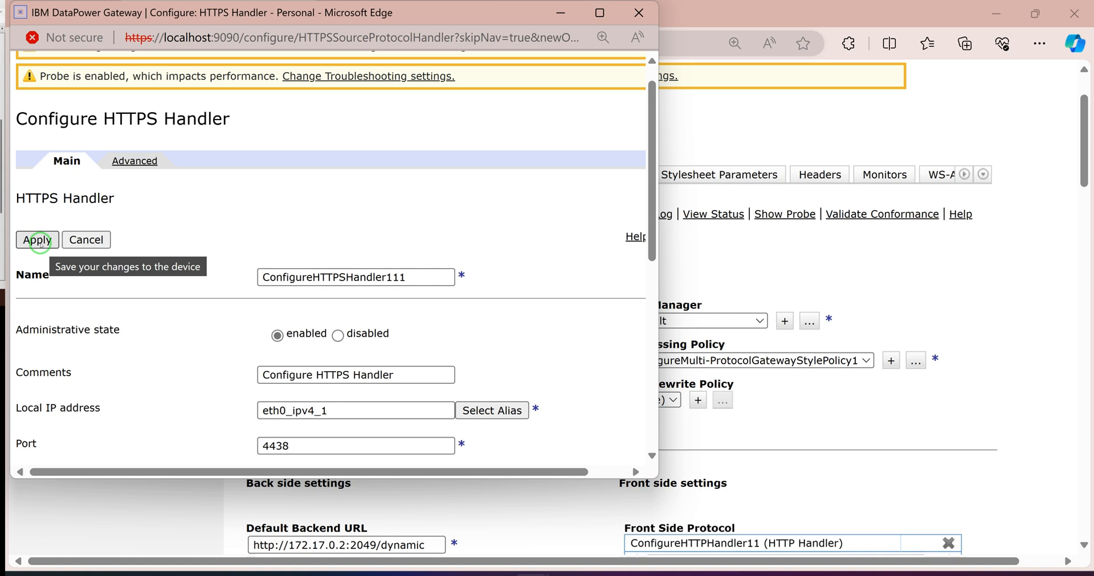
scroll(354, 358, down, 4)
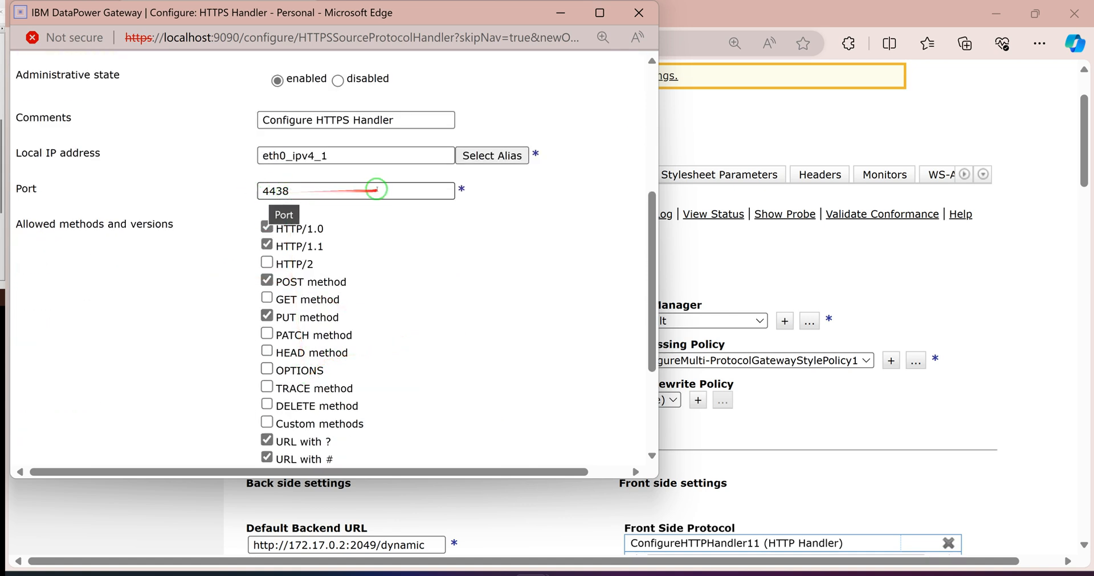
scroll(85, 216, up, 4)
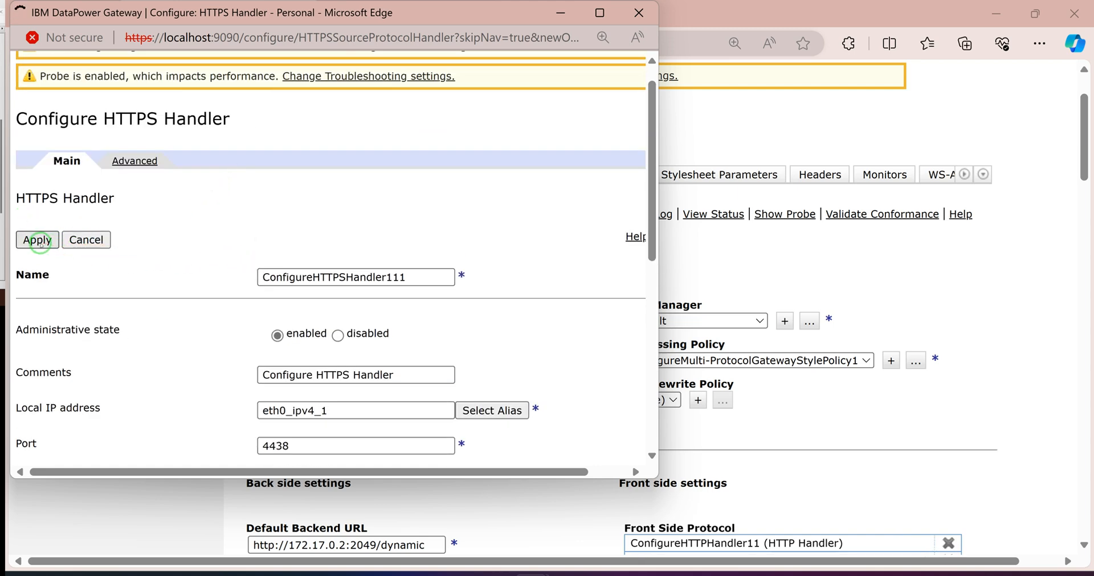
Remove ConfigureHTTPHandler11 from the gateway's front side protocols, keeping only ConfigureHTTPSHandler111, and apply the gateway configuration
scroll(706, 339, down, 2)
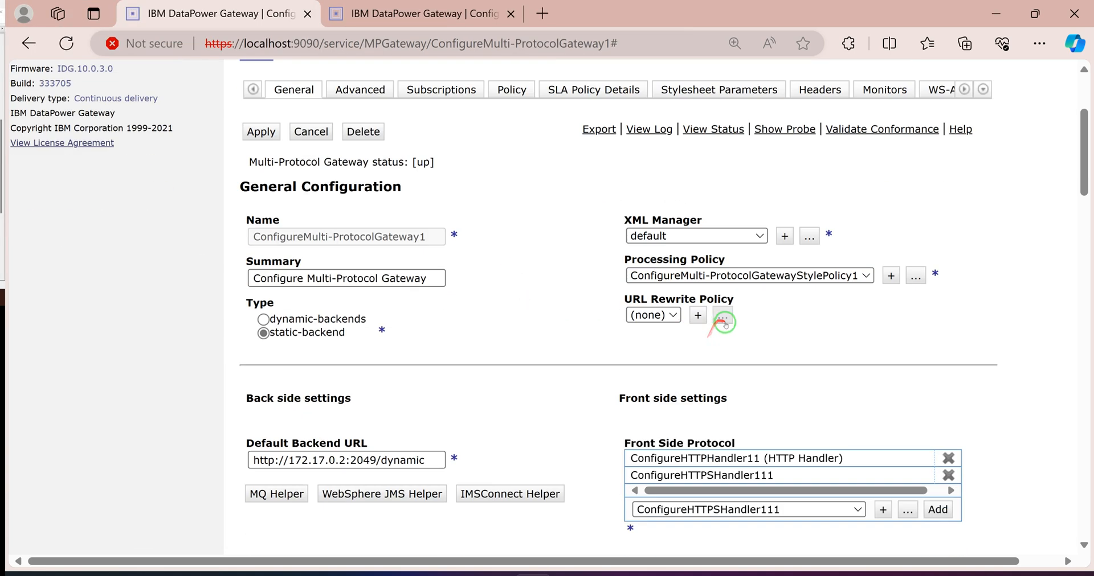
scroll(722, 349, down, 2)
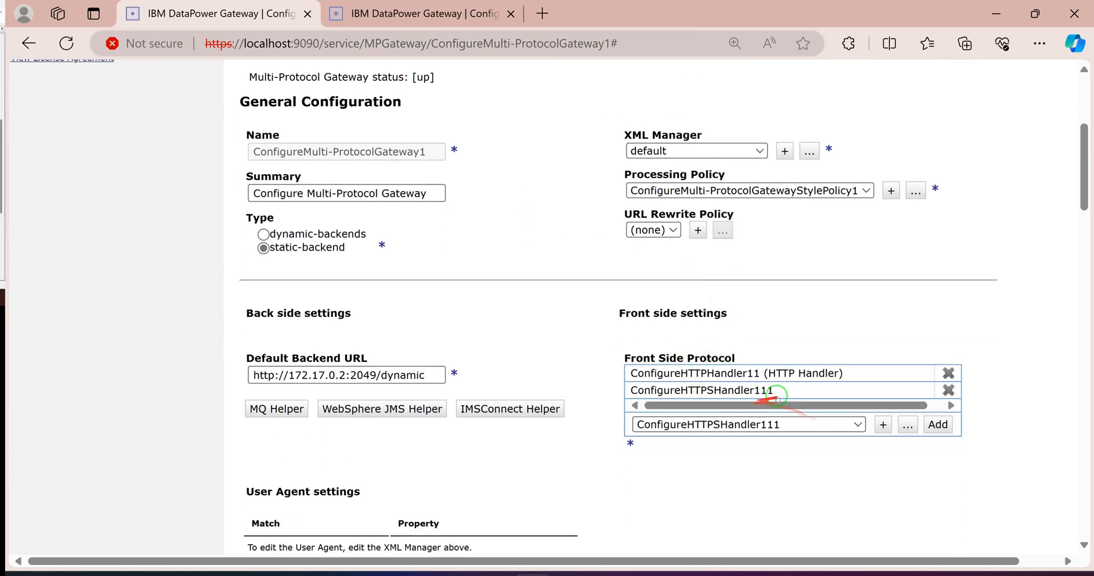
click(948, 373)
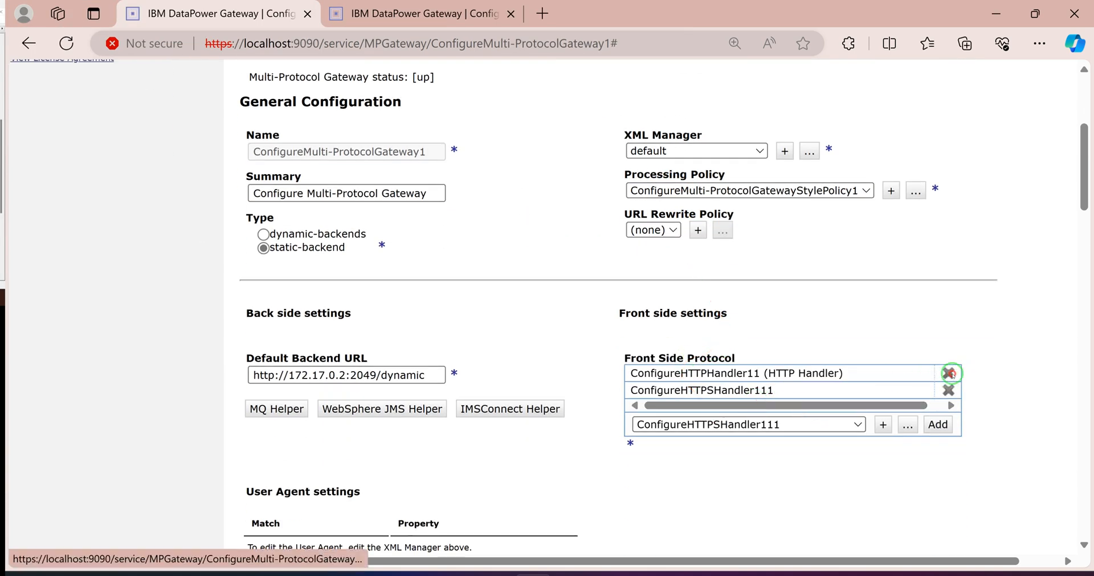
scroll(709, 314, down, 3)
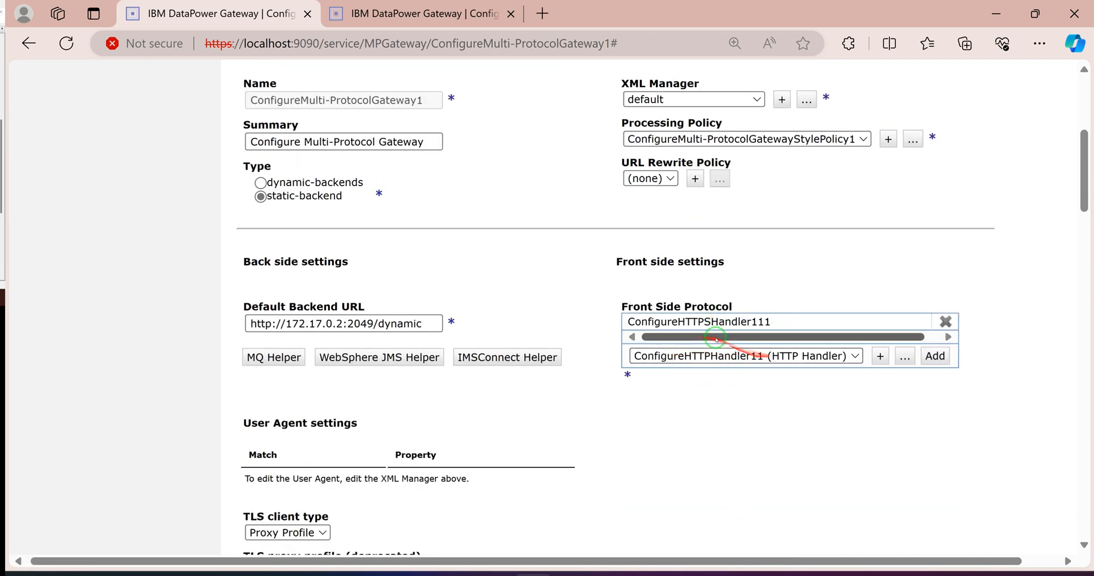
click(854, 357)
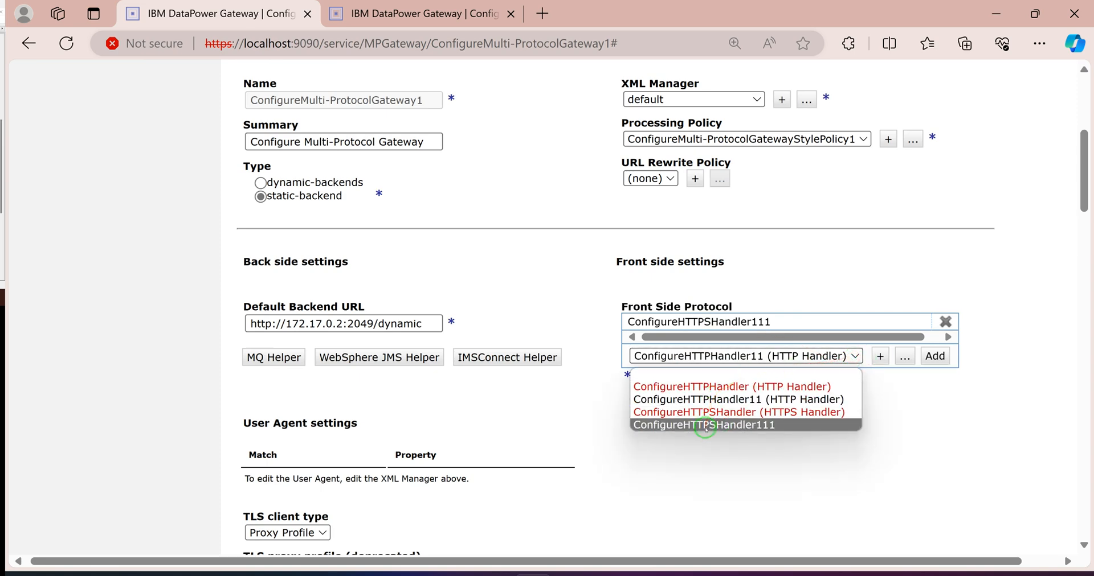
click(794, 297)
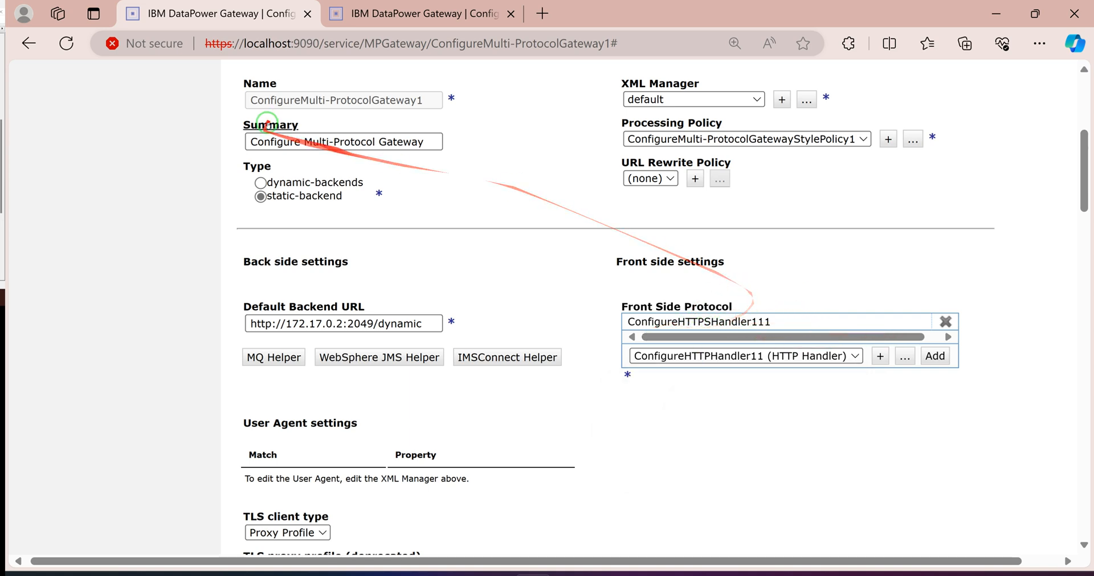
scroll(256, 171, up, 5)
click(258, 250)
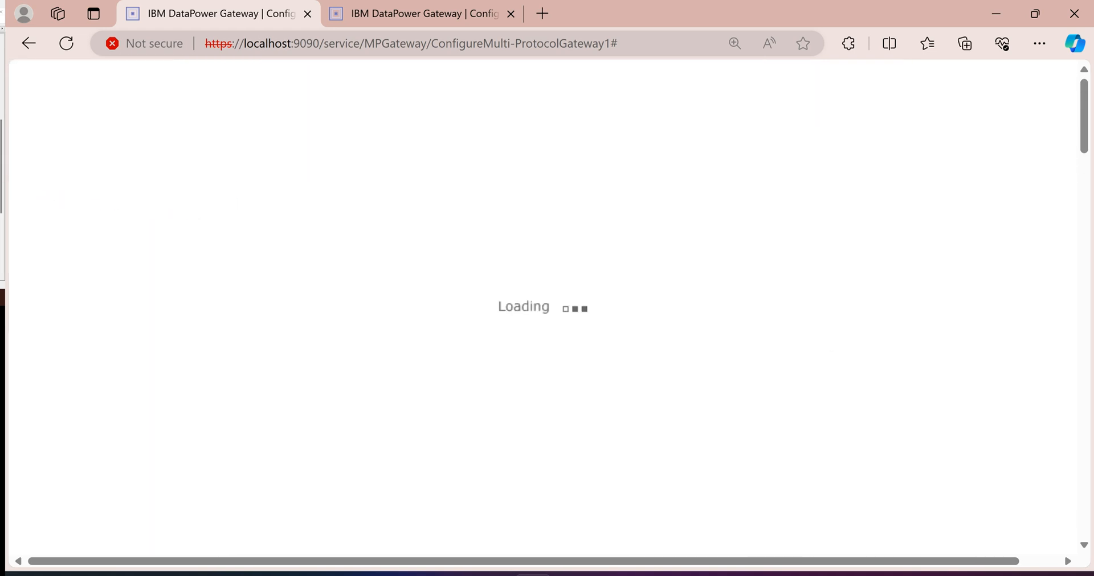
scroll(712, 318, down, 3)
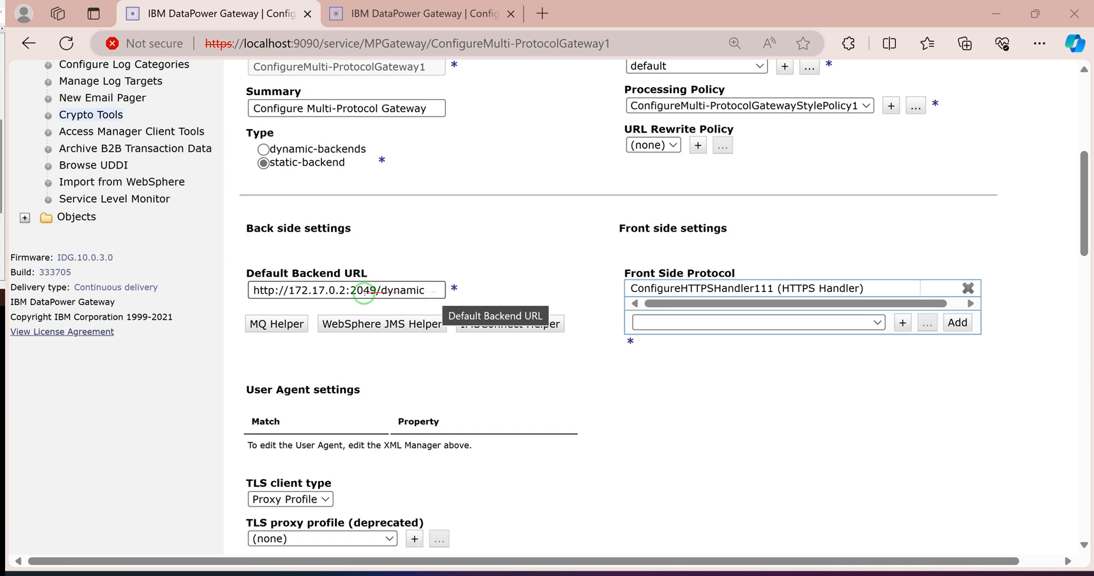
scroll(499, 300, up, 1)
scroll(499, 300, up, 4)
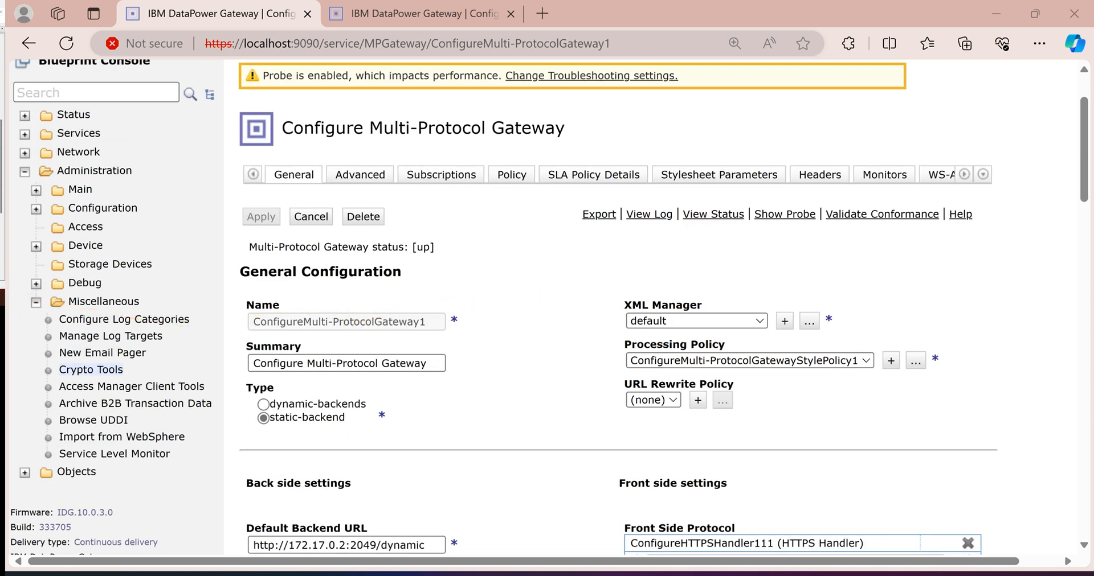
Search the navigation for "test" and open the Send a Test Message tool
scroll(131, 182, up, 2)
click(86, 178)
click(40, 230)
click(190, 178)
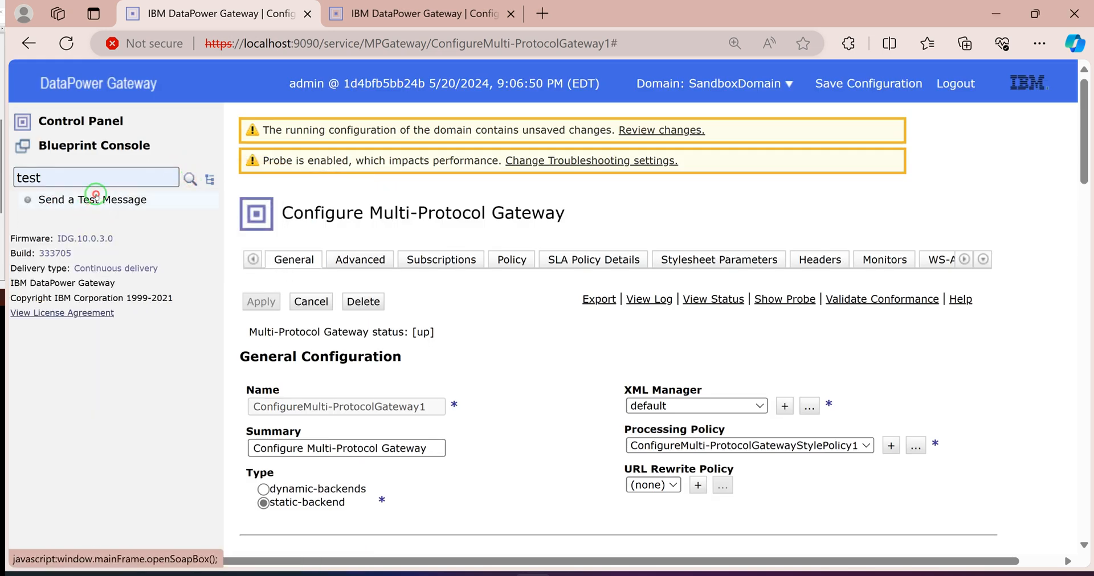
click(95, 197)
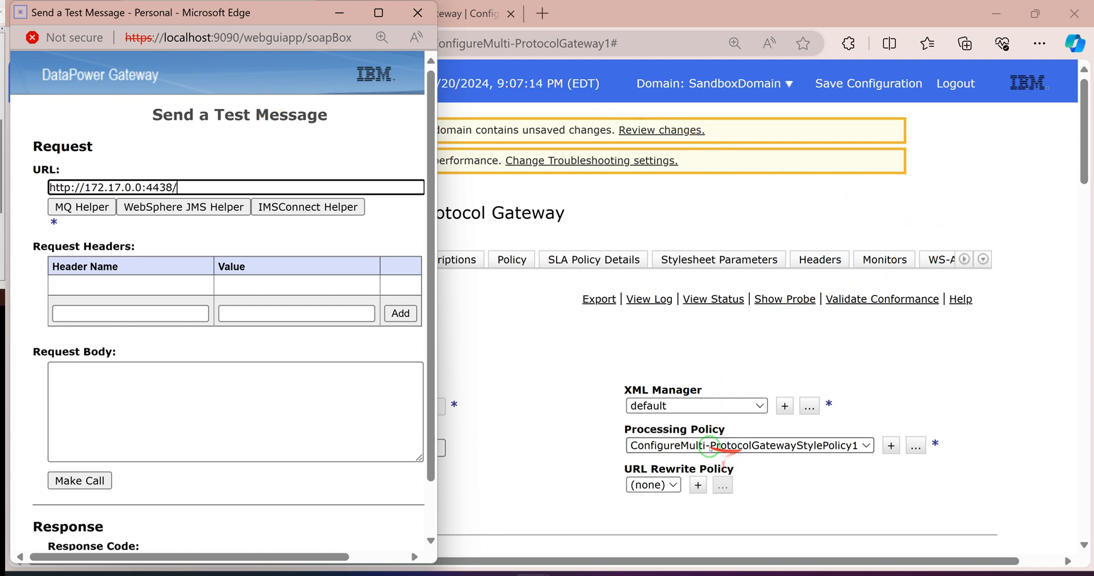
text(s)
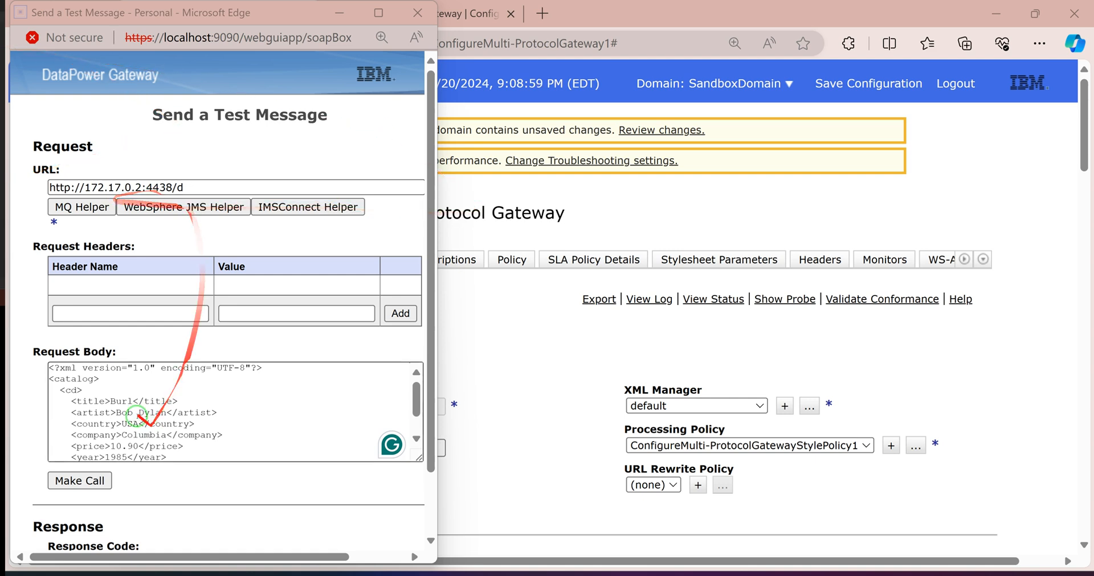
click(134, 413)
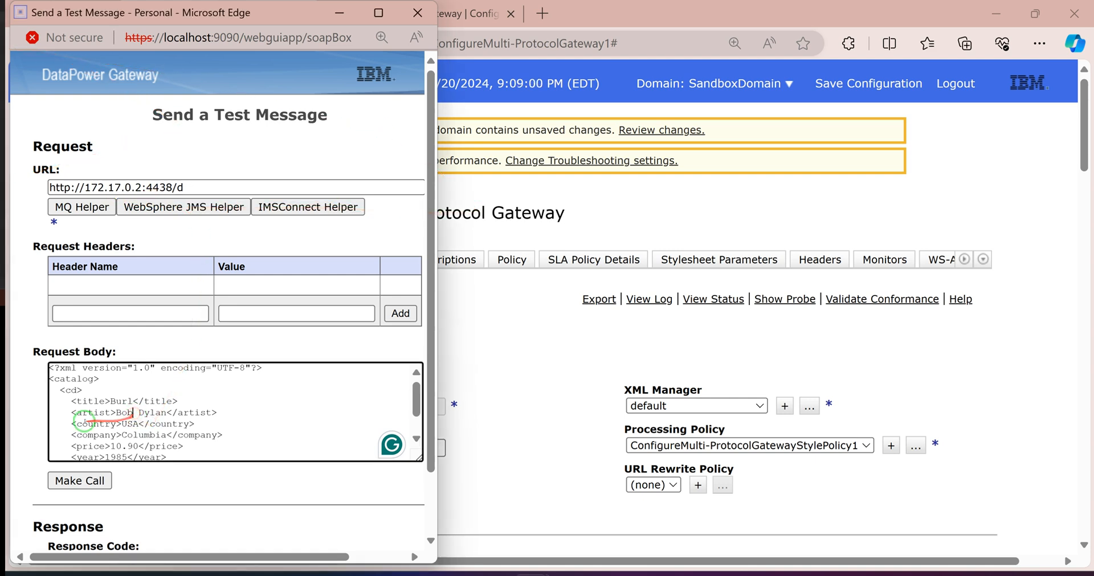
click(72, 480)
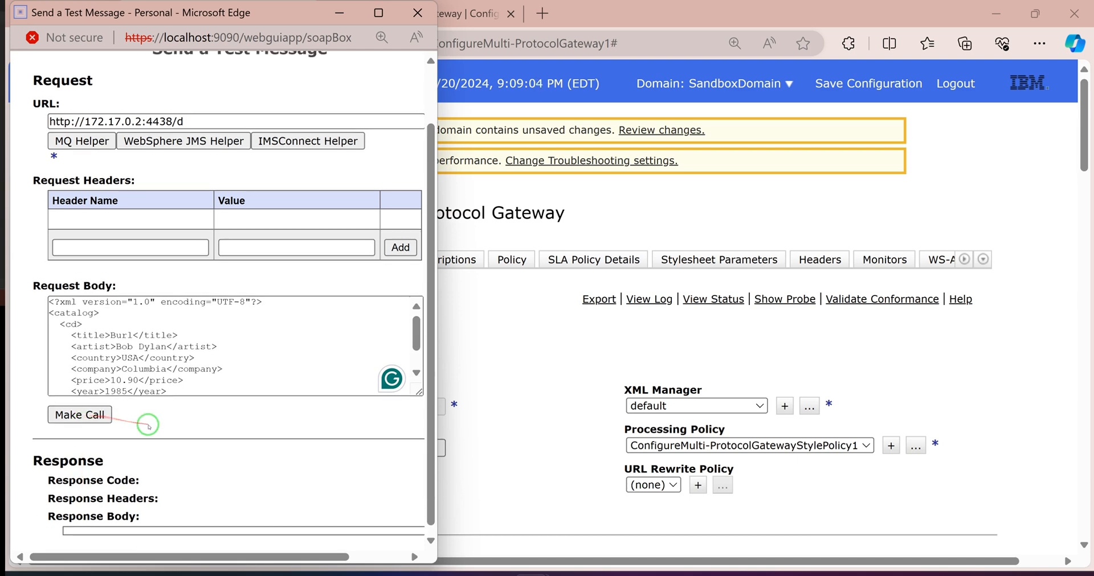
click(71, 184)
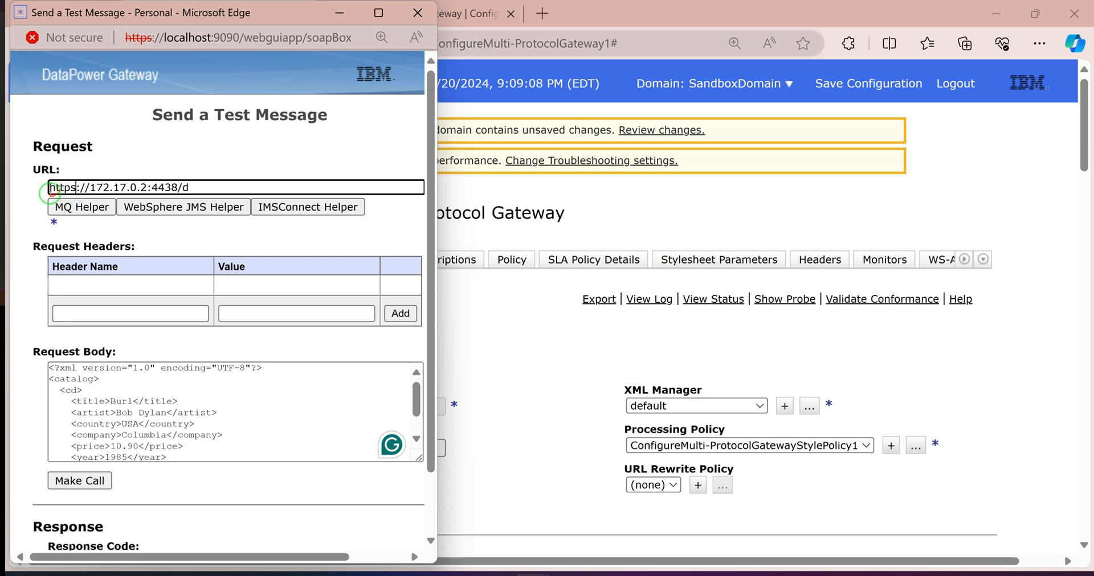
scroll(171, 433, down, 2)
click(83, 485)
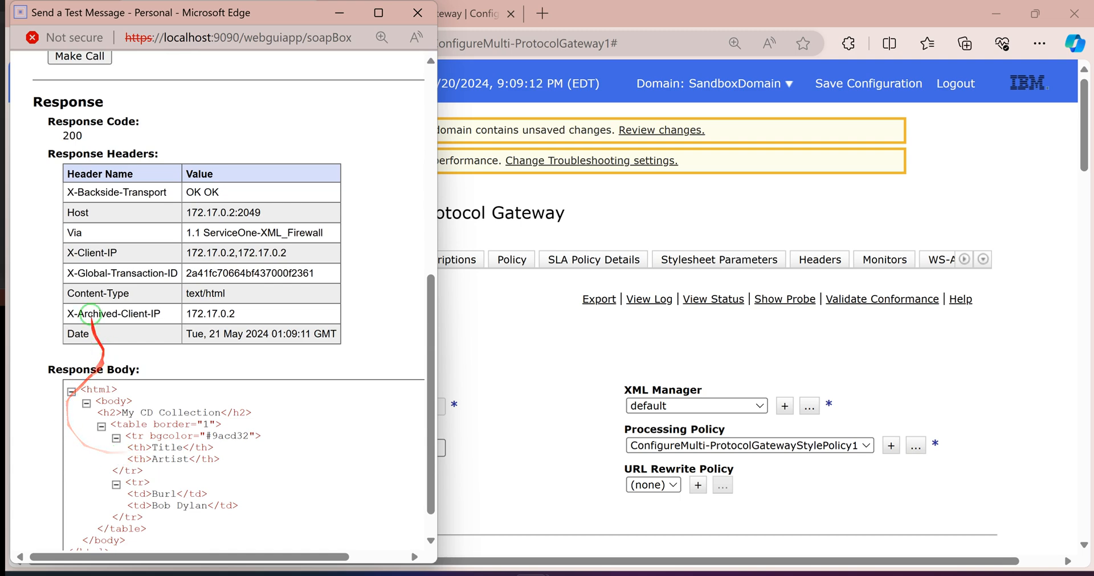
Examine the Via and X-Global-Transaction-ID response headers and the HTTPS request URL, and close the test message window
drag(187, 233, 293, 234)
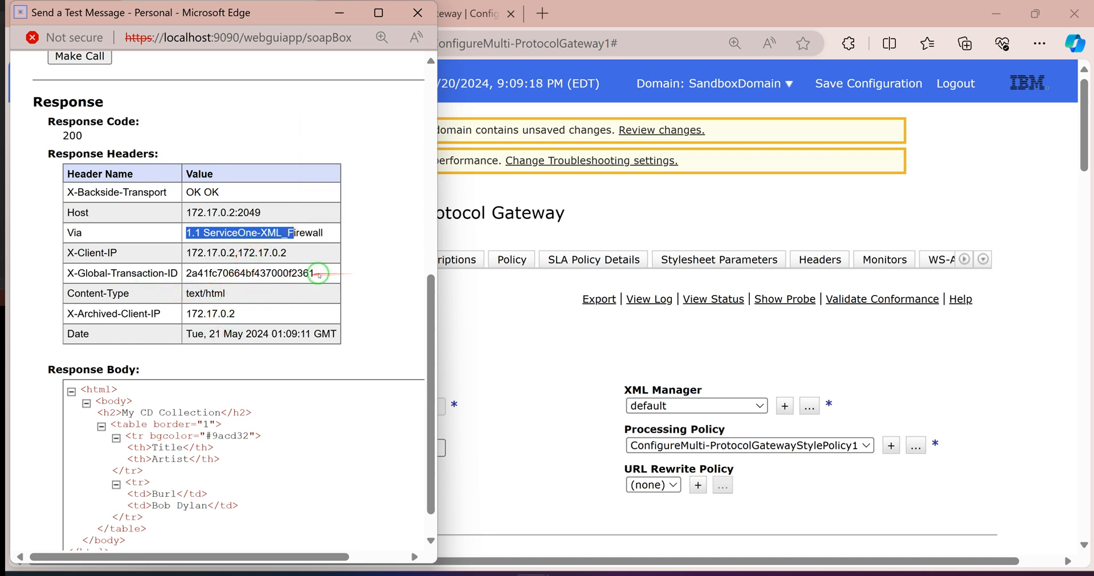
drag(319, 276, 186, 274)
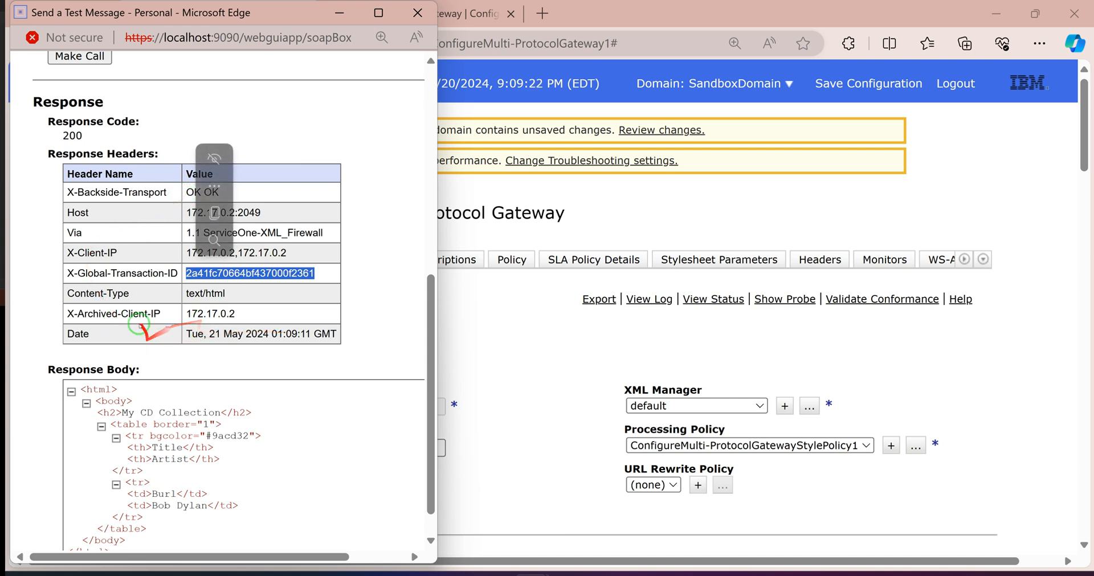
scroll(188, 456, down, 1)
scroll(291, 302, up, 4)
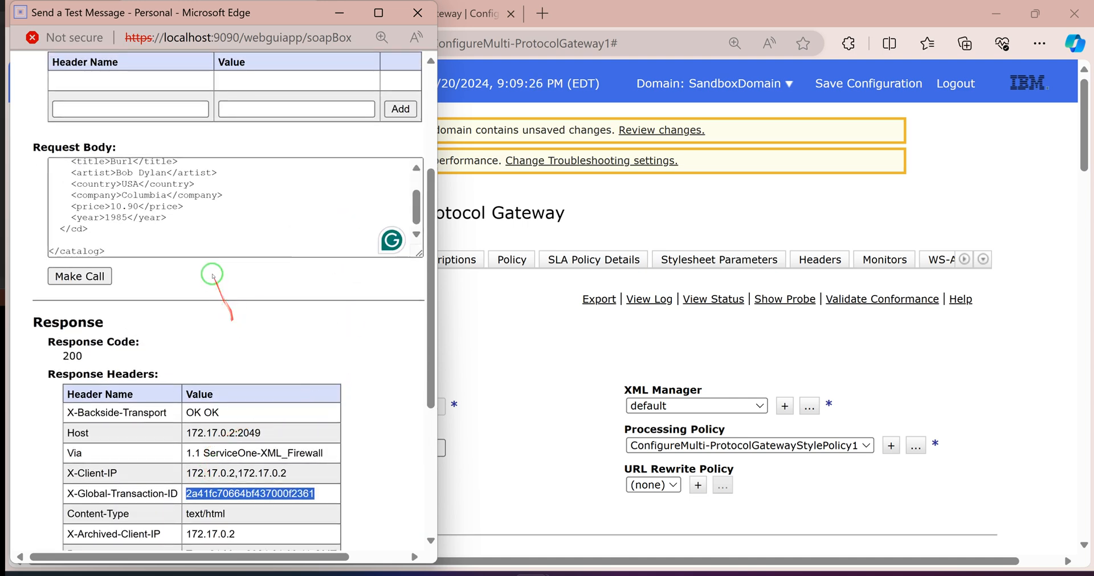
scroll(142, 205, up, 5)
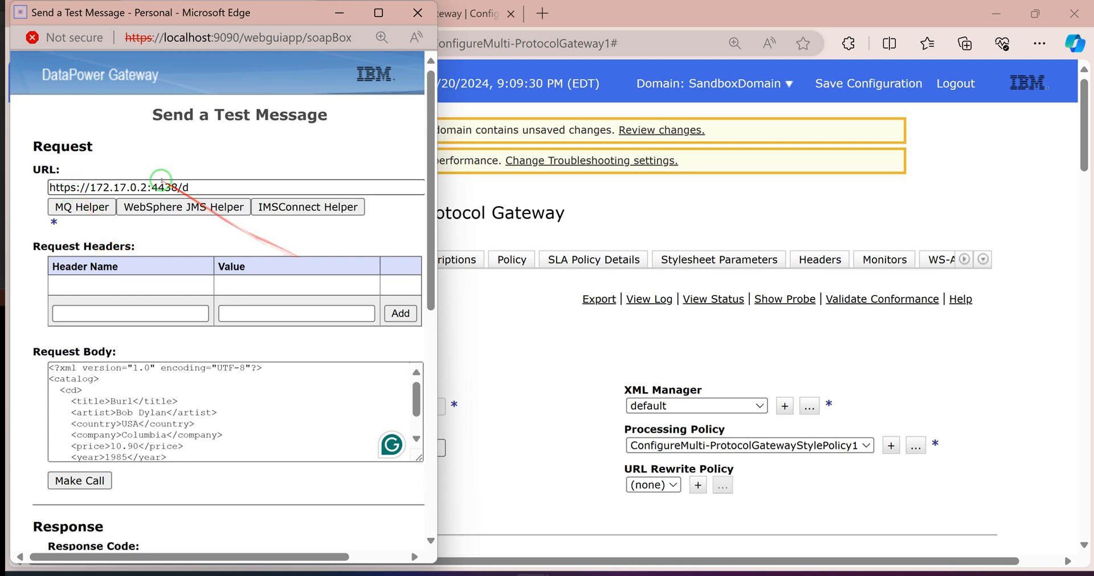
click(417, 13)
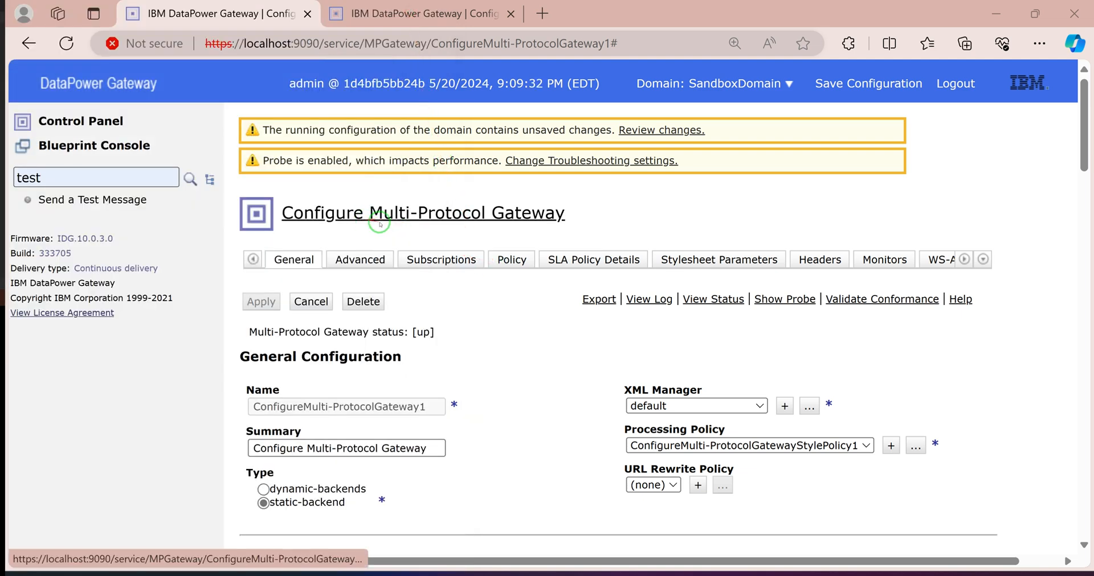